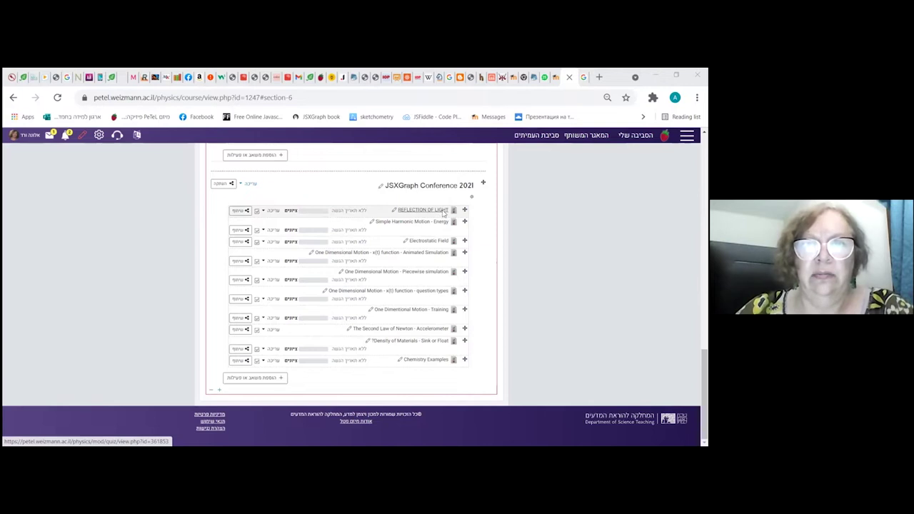
Open the REFLECTION OF LIGHT quiz listed under JSXGraph Conference 2021.
{"action": "left_click", "coordinate": [443, 210]}
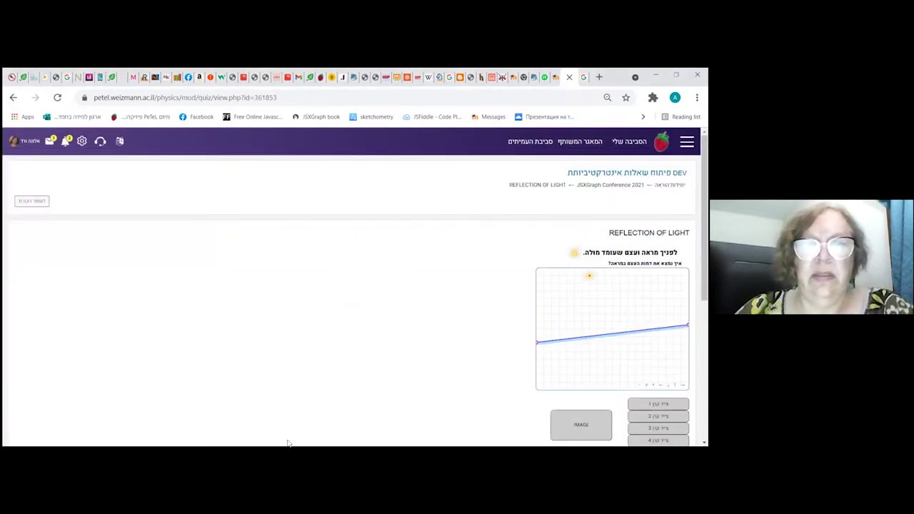
Move the light source down-left and lower the mirror's left end to tilt it.
{"action": "scroll", "coordinate": [587, 343], "scroll_direction": "down", "scroll_amount": 2}
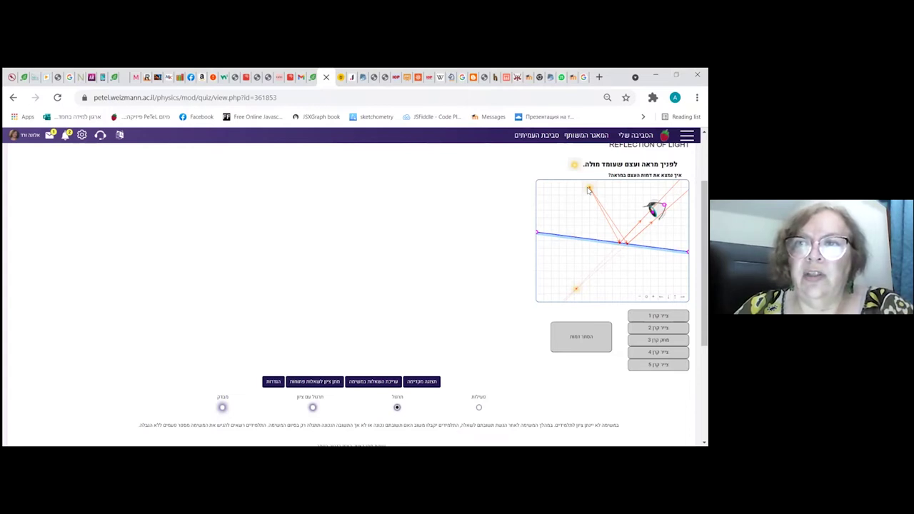
{"action": "left_click_drag", "start_coordinate": [590, 190], "coordinate": [560, 199]}
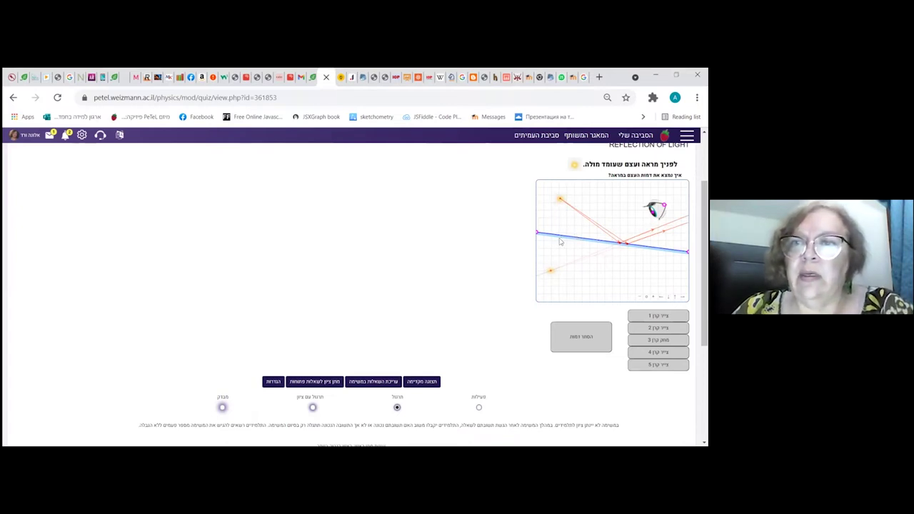
{"action": "left_click_drag", "start_coordinate": [539, 236], "coordinate": [540, 275]}
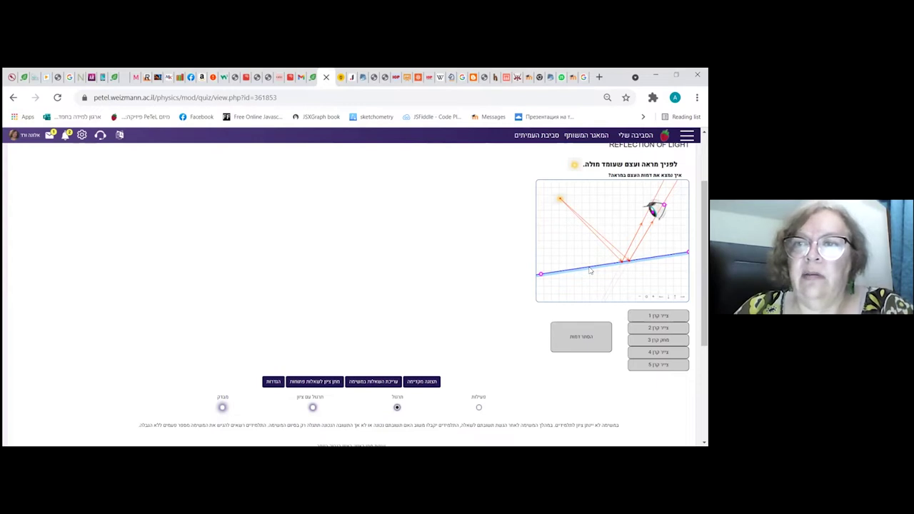
Preview a REFLECTION OF LIGHT attempt, review its question page, then go back to the course section.
{"action": "left_click", "coordinate": [426, 382]}
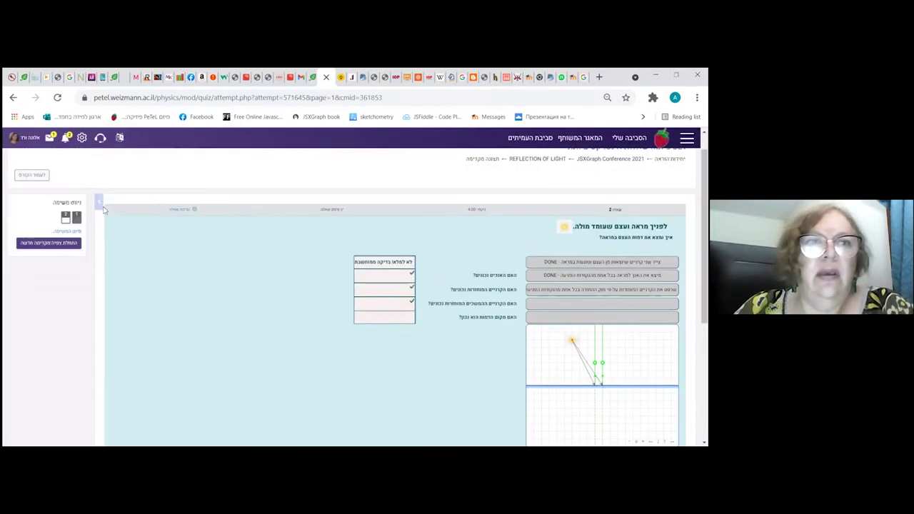
{"action": "left_click", "coordinate": [78, 242]}
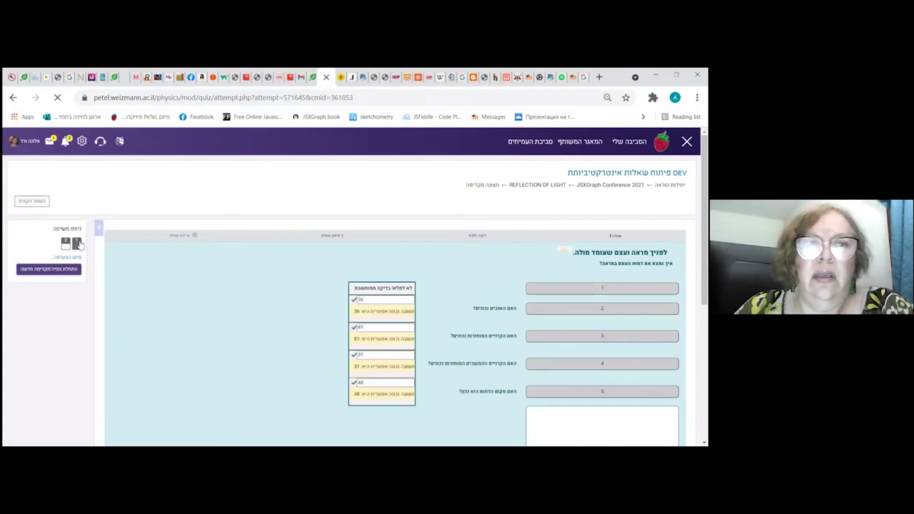
{"action": "scroll", "coordinate": [433, 260], "scroll_direction": "down", "scroll_amount": 3}
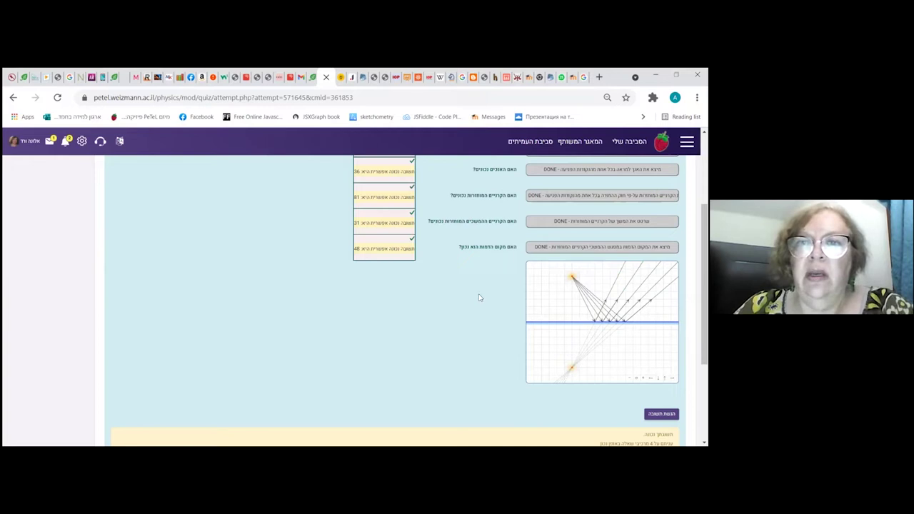
{"action": "scroll", "coordinate": [479, 298], "scroll_direction": "up", "scroll_amount": 1}
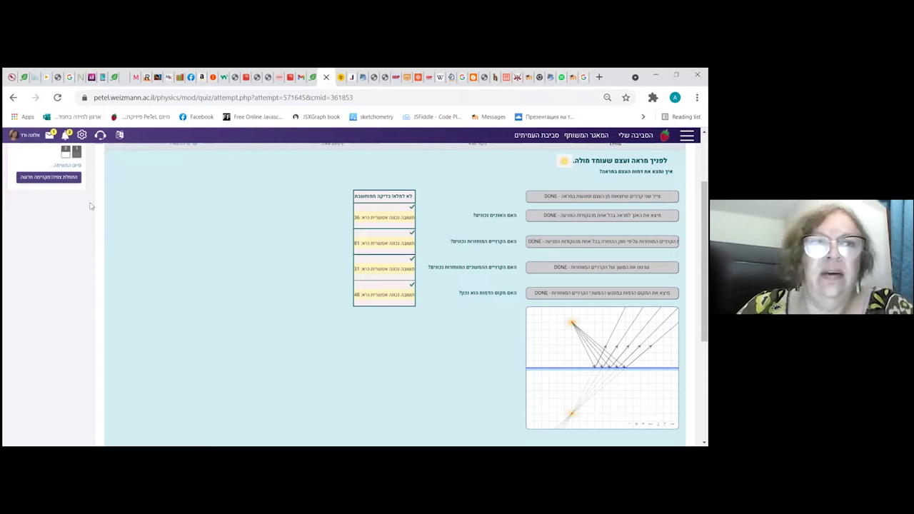
{"action": "left_click", "coordinate": [65, 152]}
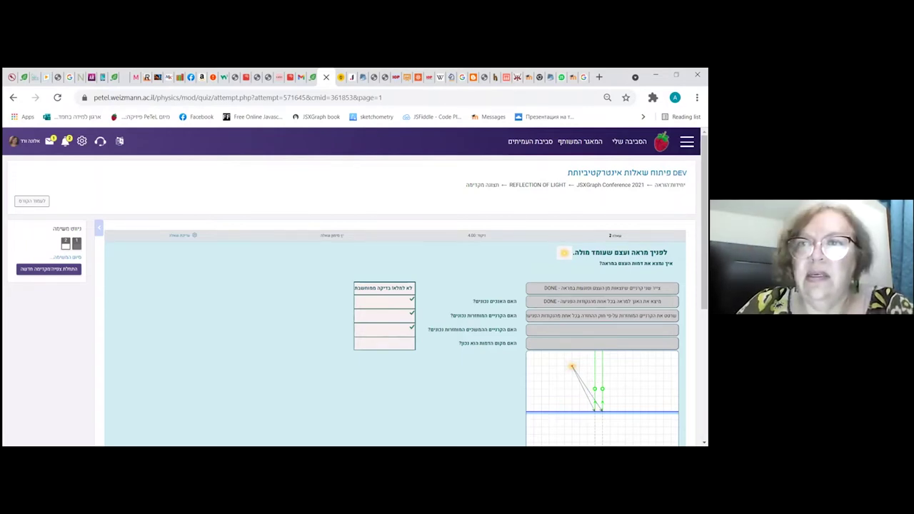
{"action": "left_click", "coordinate": [593, 186]}
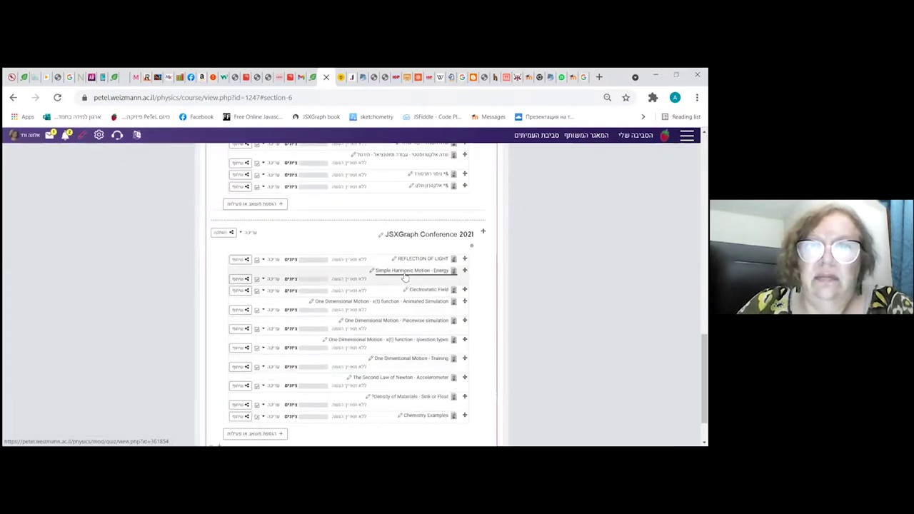
Open Simple Harmonic Motion - Energy and play its spring-mass animation with the energy bar chart.
{"action": "left_click", "coordinate": [405, 272]}
{"action": "scroll", "coordinate": [414, 278], "scroll_direction": "down", "scroll_amount": 2}
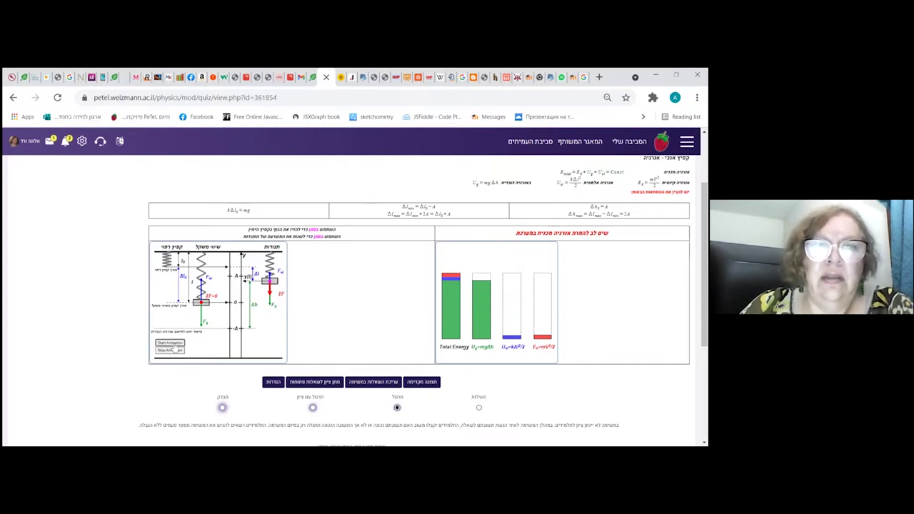
{"action": "left_click", "coordinate": [174, 348]}
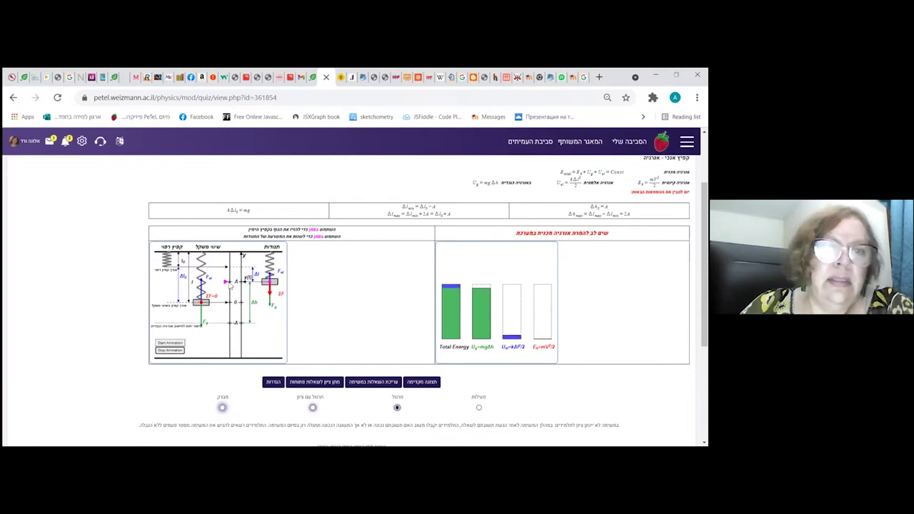
Preview an energy quiz attempt and review its checked answer table and spring diagram.
{"action": "left_click", "coordinate": [426, 384]}
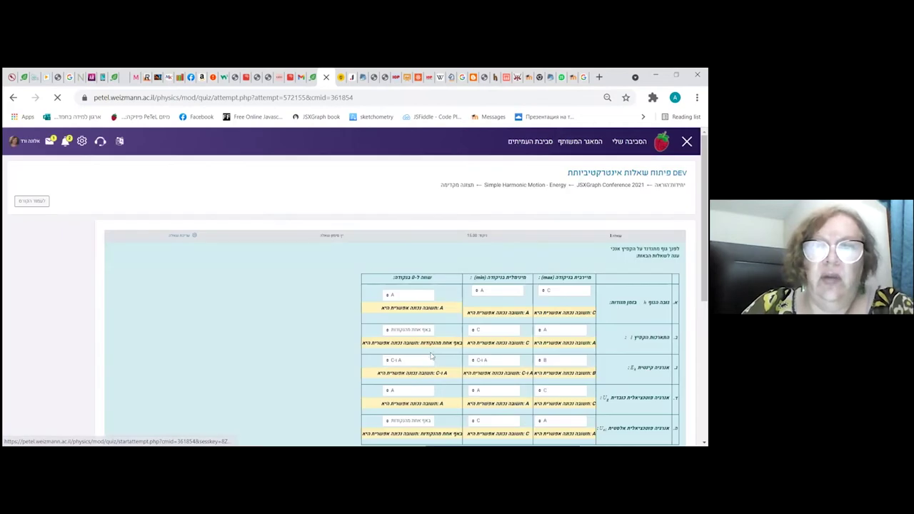
{"action": "scroll", "coordinate": [431, 357], "scroll_direction": "down", "scroll_amount": 2}
{"action": "scroll", "coordinate": [431, 357], "scroll_direction": "down", "scroll_amount": 2}
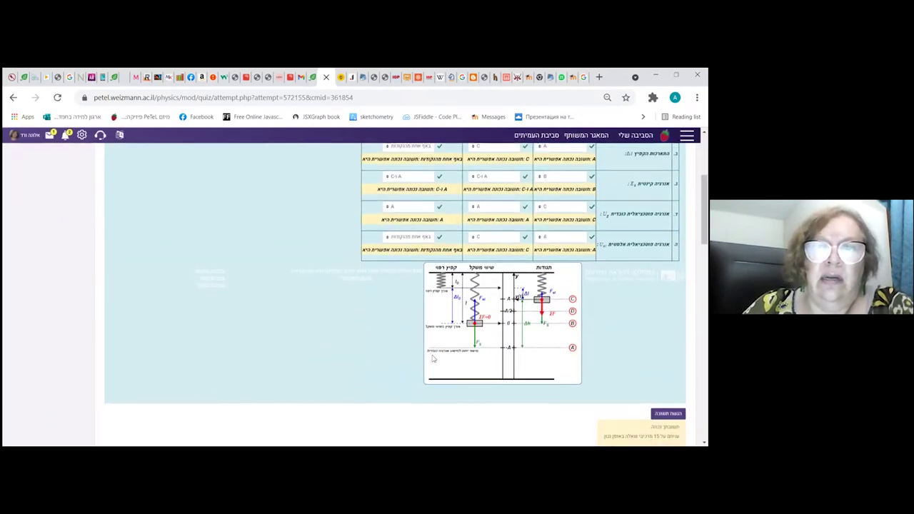
{"action": "scroll", "coordinate": [432, 363], "scroll_direction": "up", "scroll_amount": 1}
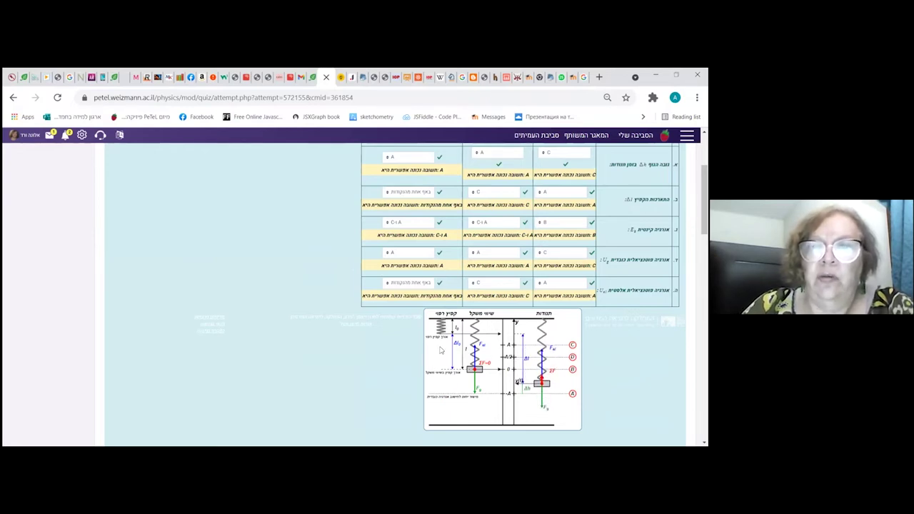
{"action": "scroll", "coordinate": [591, 361], "scroll_direction": "up", "scroll_amount": 1}
{"action": "scroll", "coordinate": [591, 360], "scroll_direction": "up", "scroll_amount": 1}
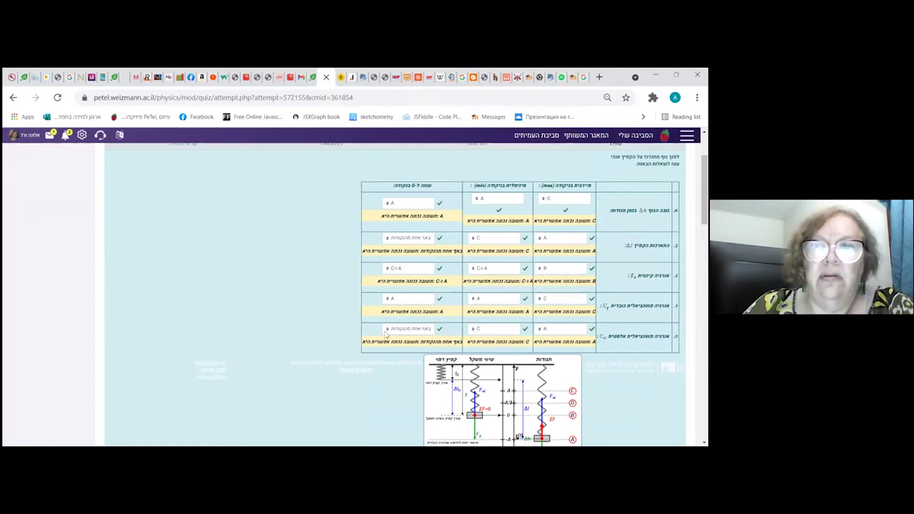
{"action": "scroll", "coordinate": [520, 377], "scroll_direction": "down", "scroll_amount": 2}
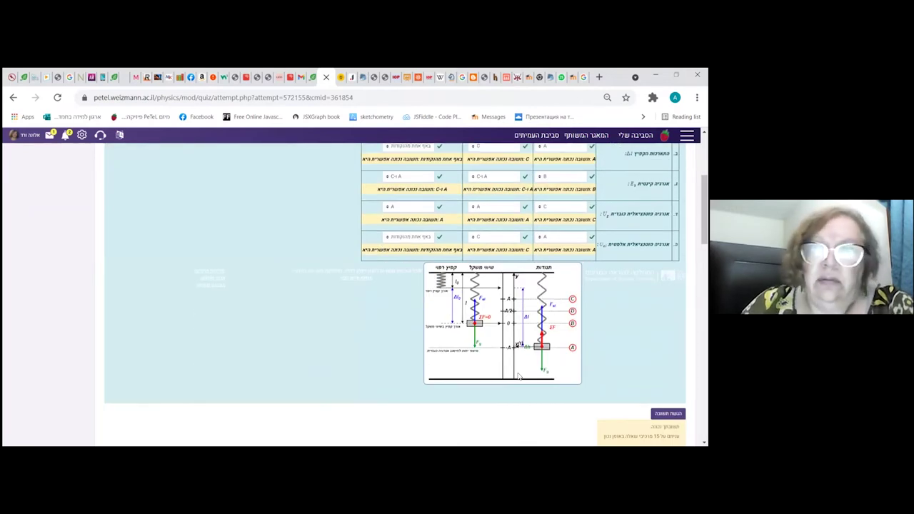
{"action": "scroll", "coordinate": [519, 377], "scroll_direction": "up", "scroll_amount": 1}
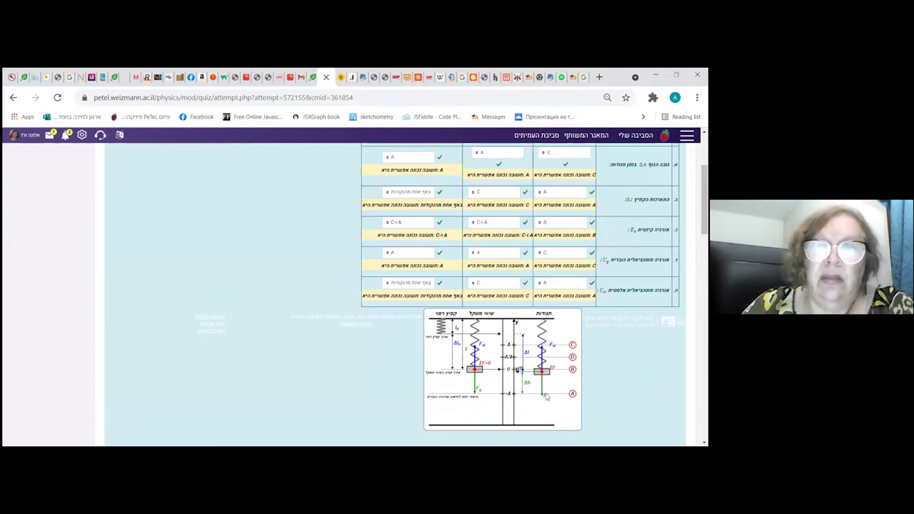
{"action": "scroll", "coordinate": [550, 385], "scroll_direction": "up", "scroll_amount": 3}
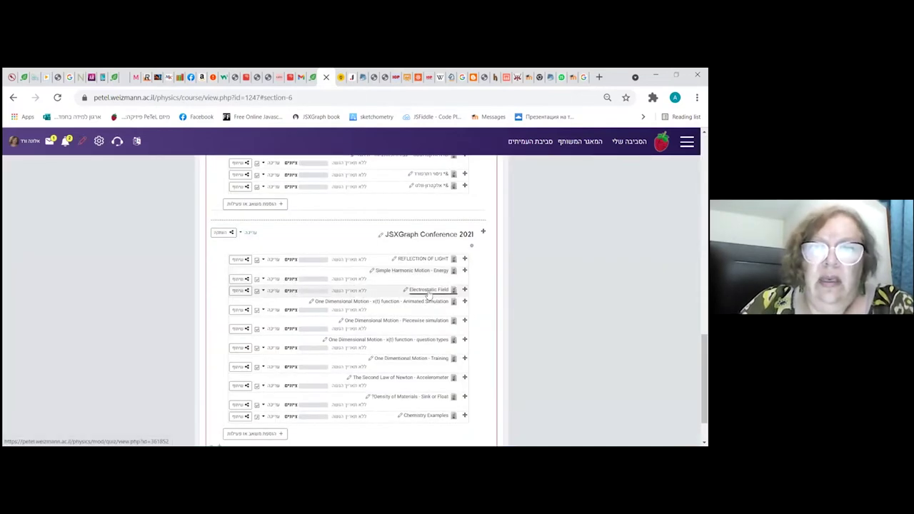
Open the Electrostatic Field question and set both charges Q1 and Q2 to 3.
{"action": "left_click", "coordinate": [429, 293]}
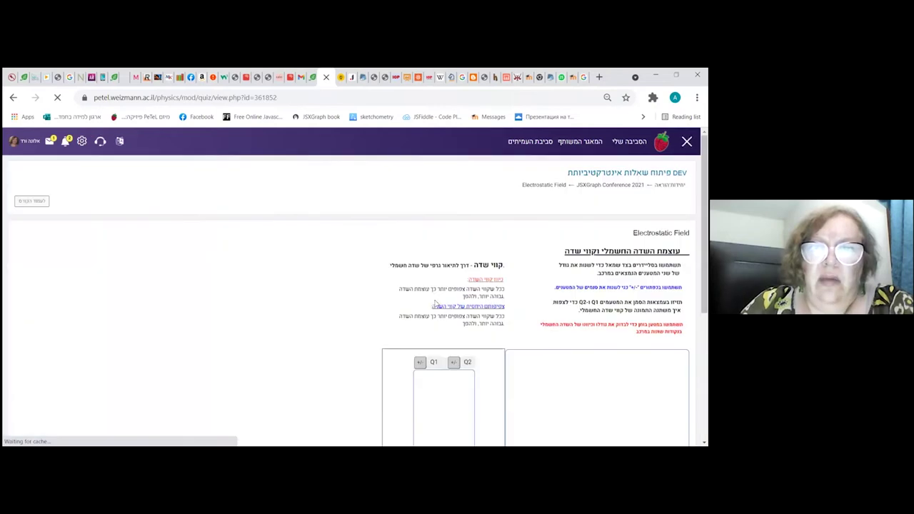
{"action": "scroll", "coordinate": [429, 300], "scroll_direction": "down", "scroll_amount": 2}
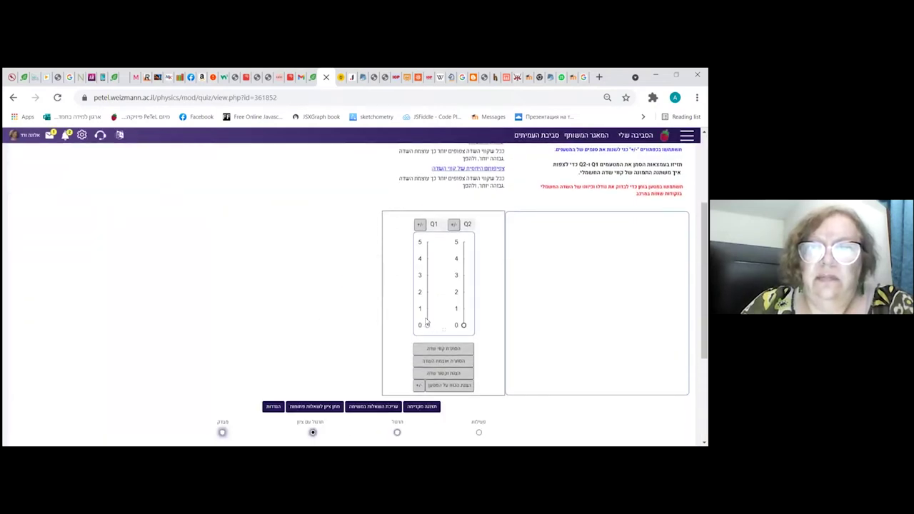
{"action": "left_click_drag", "start_coordinate": [427, 326], "coordinate": [428, 275]}
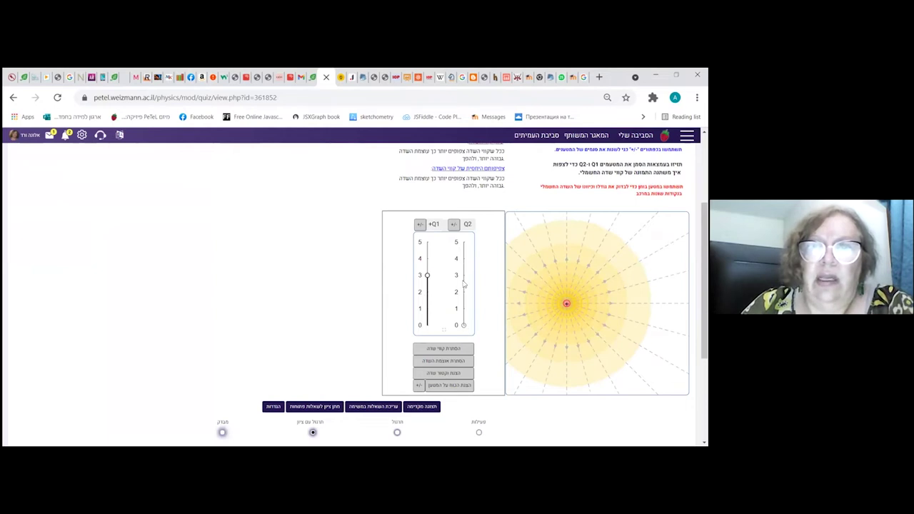
{"action": "left_click_drag", "start_coordinate": [464, 325], "coordinate": [464, 308]}
{"action": "key", "text": "Up"}
{"action": "key", "text": "Up"}
Move Q1 up-left, make Q2 negative, and show the field vector and reversed force vector.
{"action": "left_click_drag", "start_coordinate": [555, 261], "coordinate": [533, 254]}
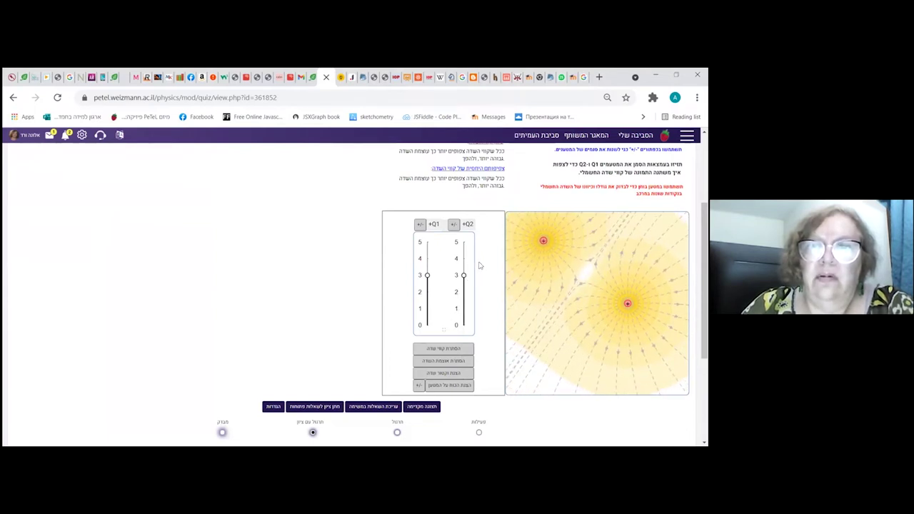
{"action": "left_click", "coordinate": [453, 226]}
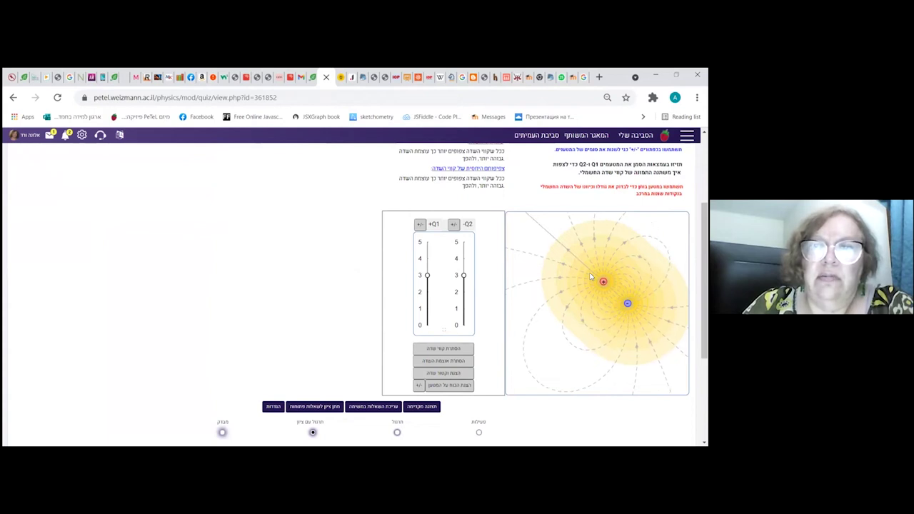
{"action": "left_click", "coordinate": [461, 376]}
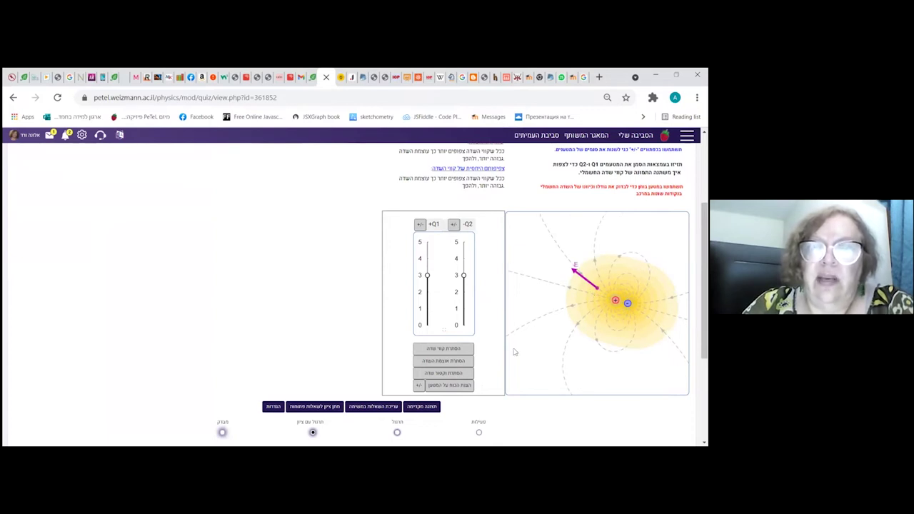
{"action": "left_click", "coordinate": [461, 388]}
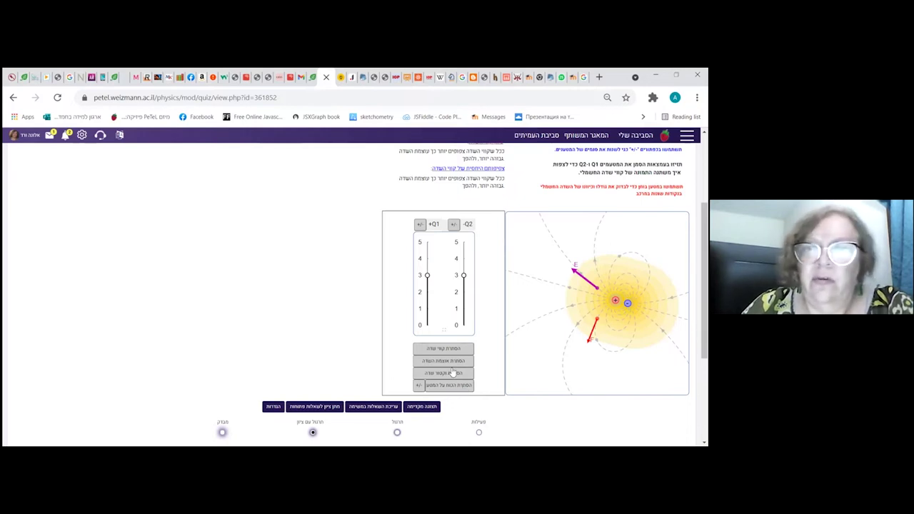
{"action": "left_click", "coordinate": [419, 386]}
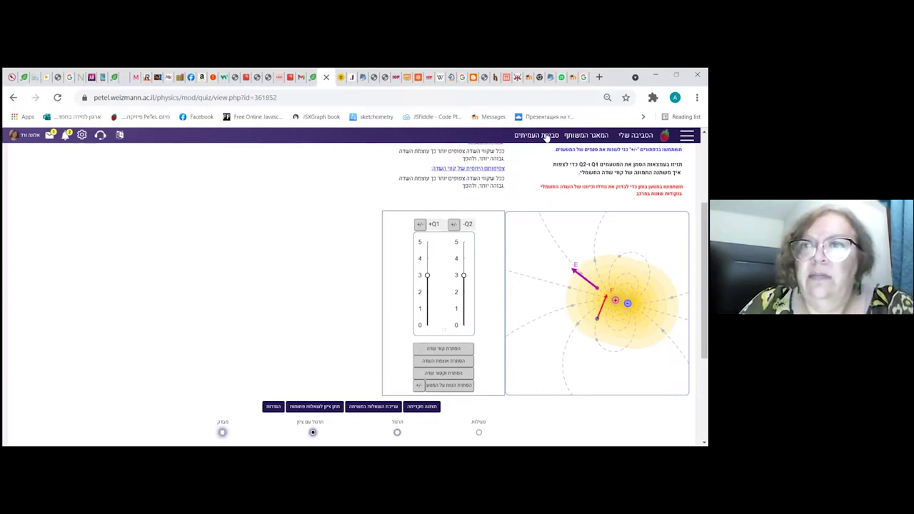
{"action": "scroll", "coordinate": [524, 136], "scroll_direction": "up", "scroll_amount": 4}
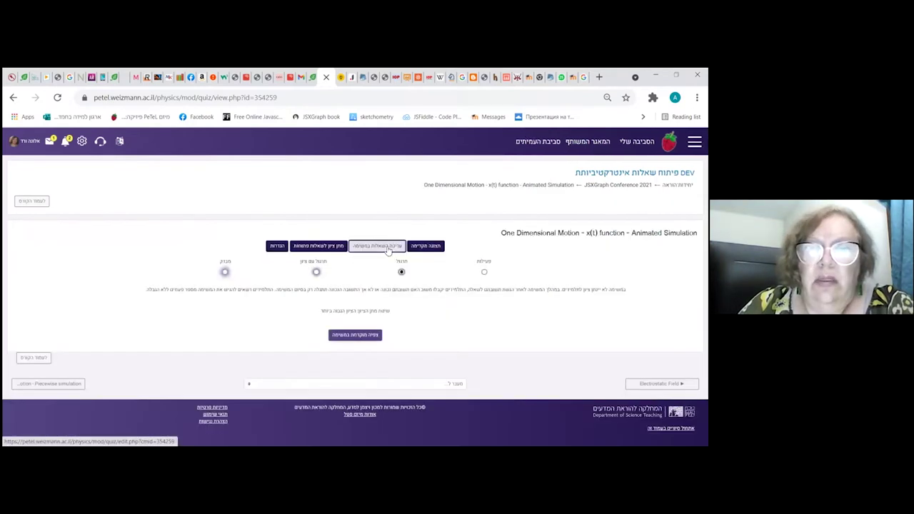
Open the One Dimensional Motion simulation, shift the axis origin, and switch the axis to point left.
{"action": "left_click", "coordinate": [379, 247]}
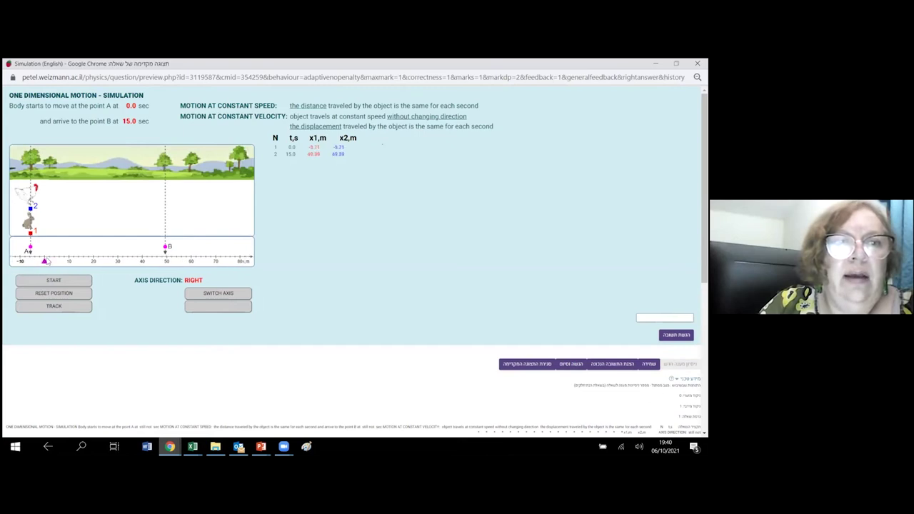
{"action": "mouse_move", "coordinate": [48, 261]}
{"action": "left_mouse_down"}
{"action": "mouse_move", "coordinate": [178, 262]}
{"action": "mouse_move", "coordinate": [168, 263]}
{"action": "left_mouse_up"}
{"action": "left_click", "coordinate": [219, 294]}
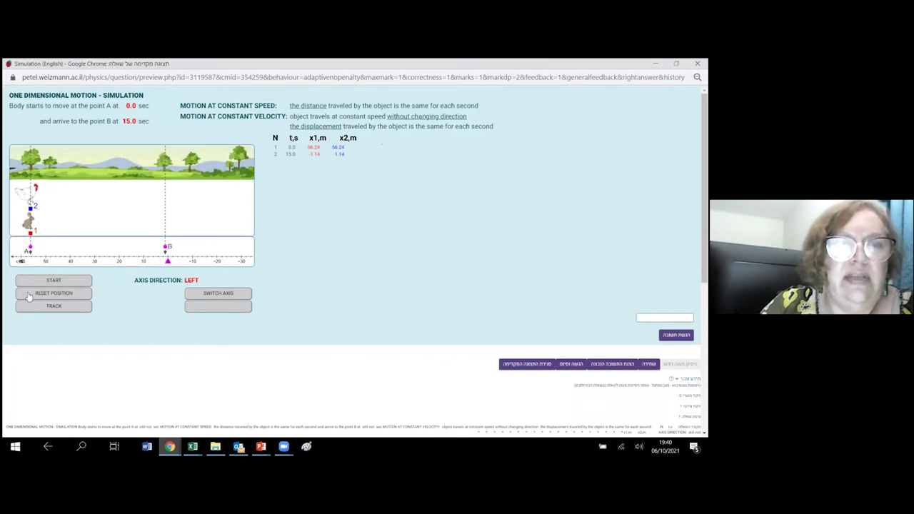
Run the motion from 56.24 m to 1.14 m, reset bodies to point A, and enable tracking.
{"action": "left_click", "coordinate": [54, 283]}
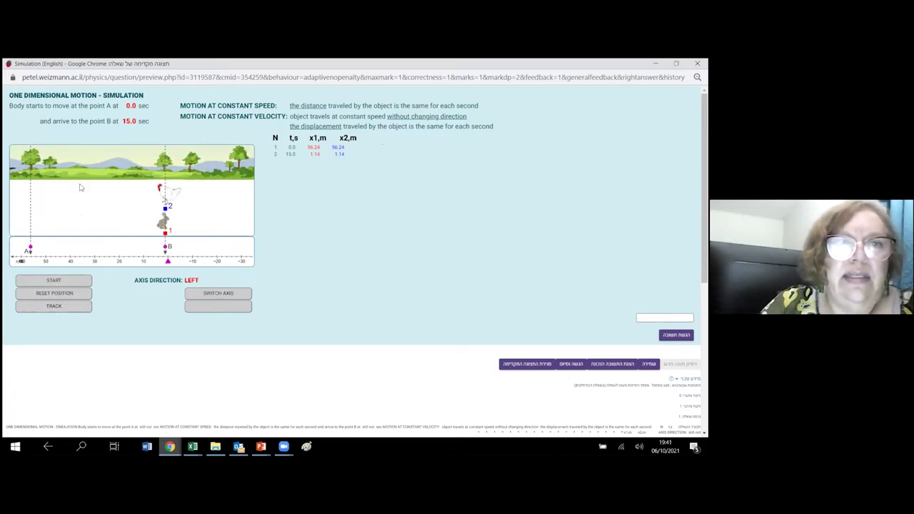
{"action": "left_click", "coordinate": [65, 298]}
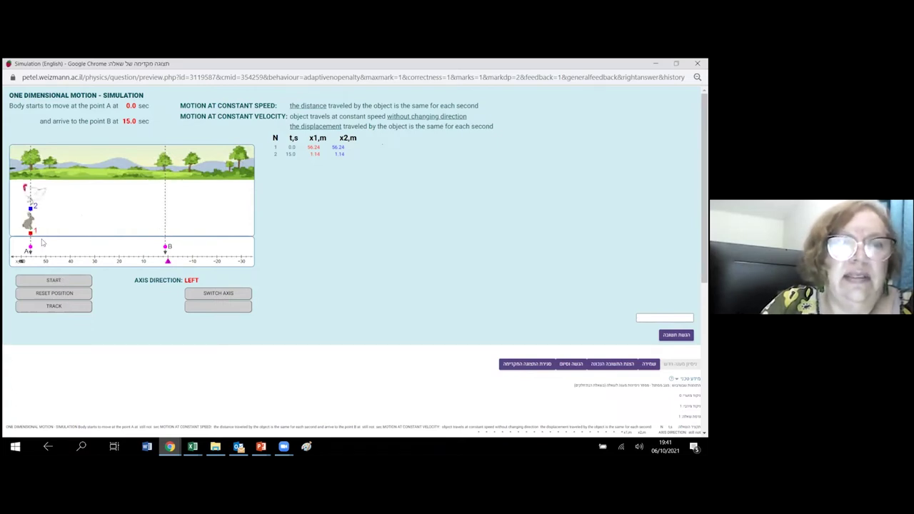
{"action": "left_click", "coordinate": [53, 308]}
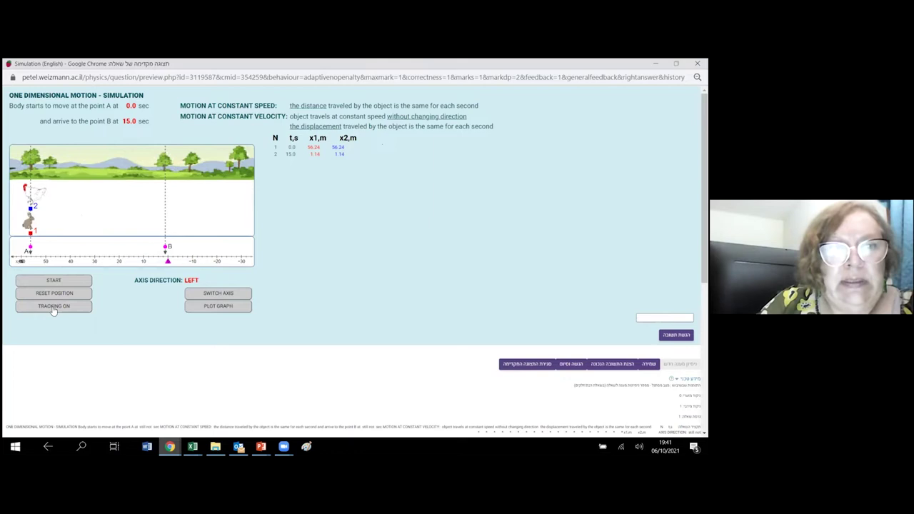
Plot both bodies' displacement-time graph, then close the preview and return to JSXGraph Conference 2021.
{"action": "left_click", "coordinate": [235, 310]}
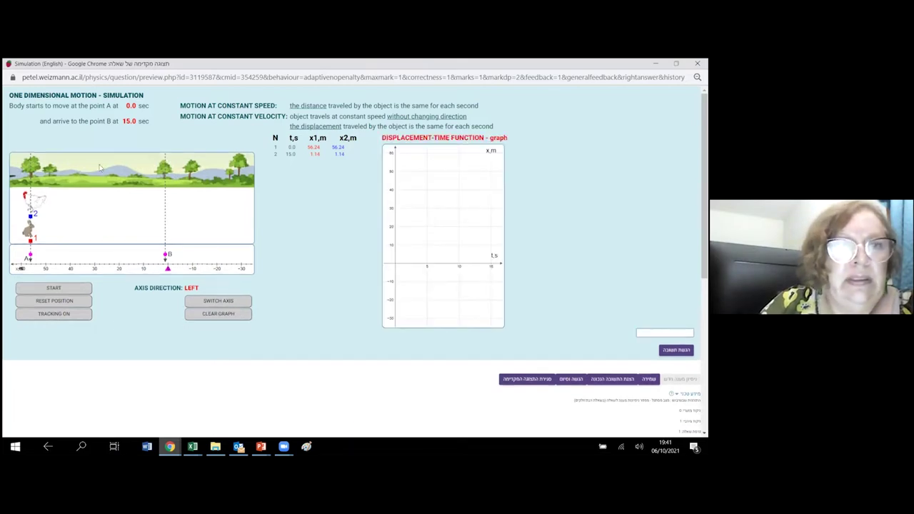
{"action": "left_click", "coordinate": [69, 290]}
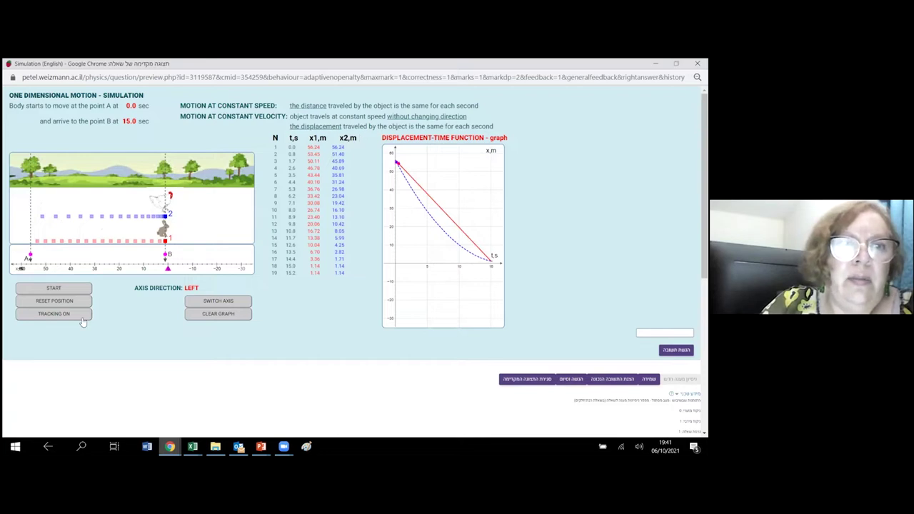
{"action": "mouse_move", "coordinate": [413, 175]}
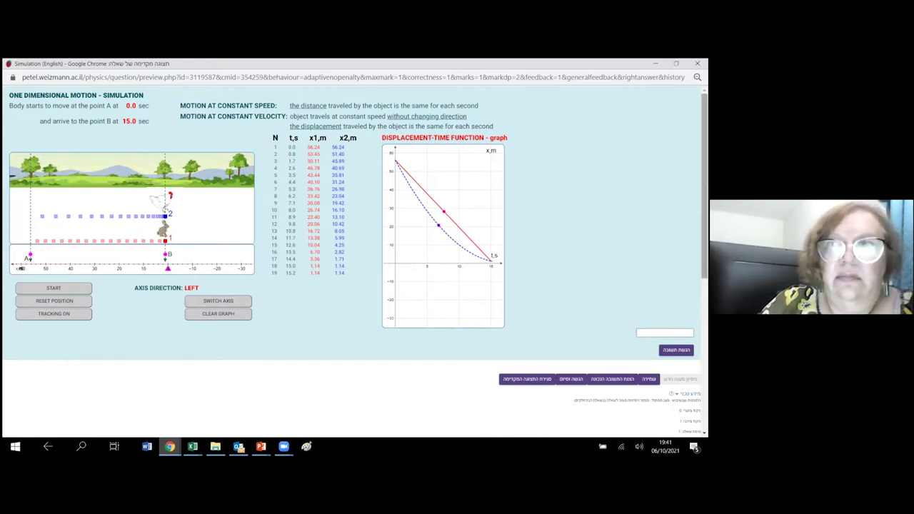
{"action": "left_click", "coordinate": [698, 63]}
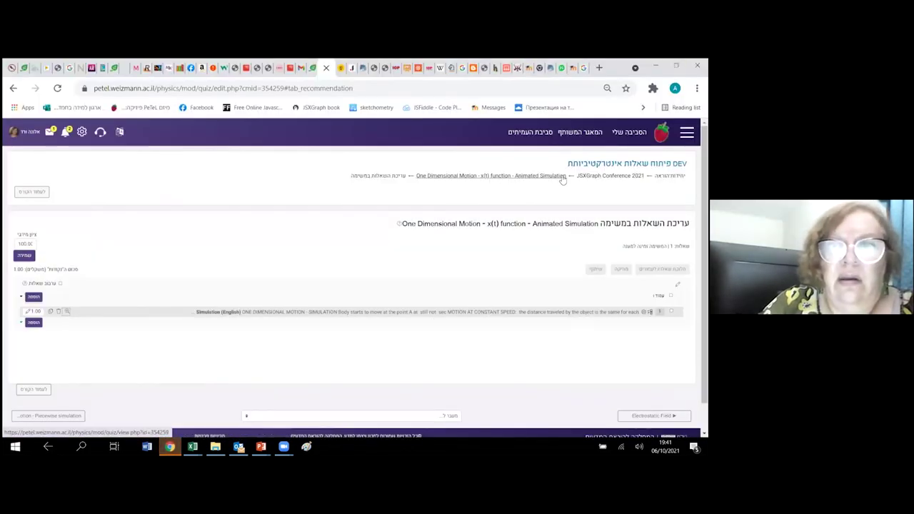
{"action": "left_click", "coordinate": [585, 178]}
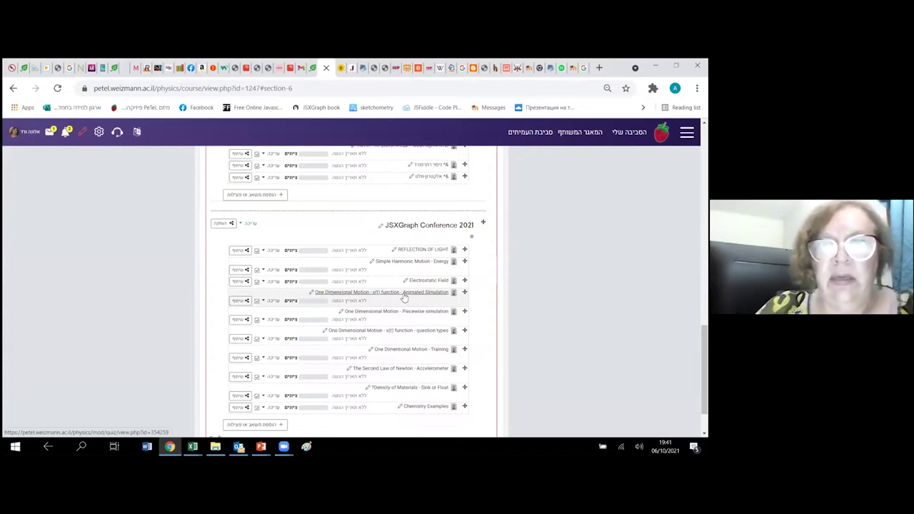
Open the x(t) function - question types question list and preview Constant Velocity - x(t) Graph parameters - 1.
{"action": "left_click", "coordinate": [420, 333]}
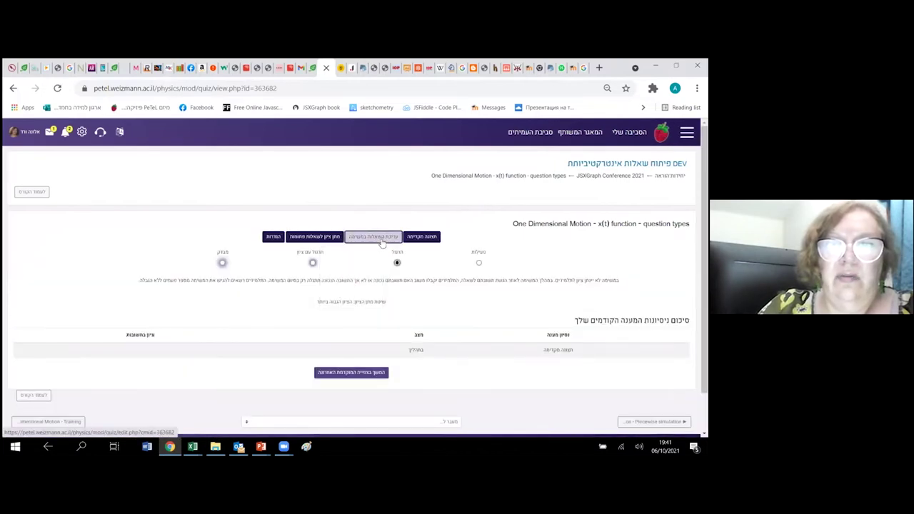
{"action": "left_click", "coordinate": [382, 238]}
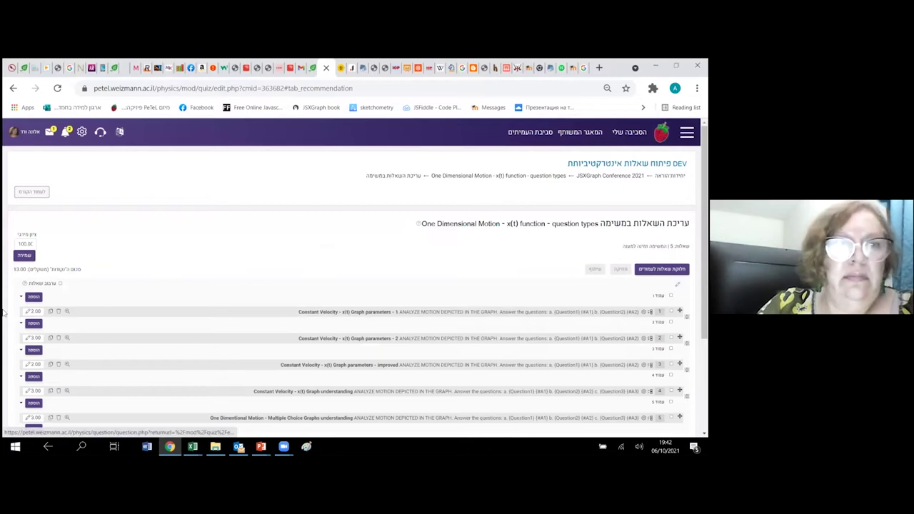
{"action": "left_click", "coordinate": [66, 312]}
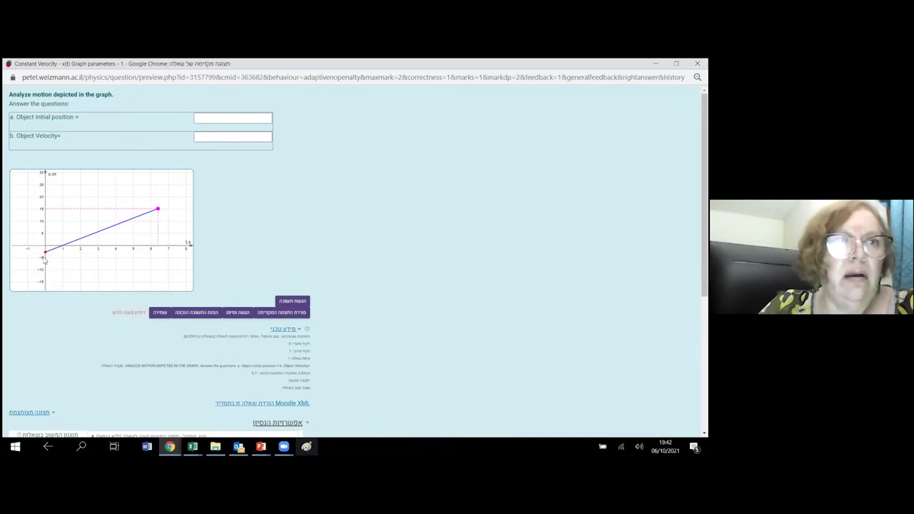
Start answering the Object initial position field while checking the x(t) graph's endpoints.
{"action": "mouse_move", "coordinate": [46, 257]}
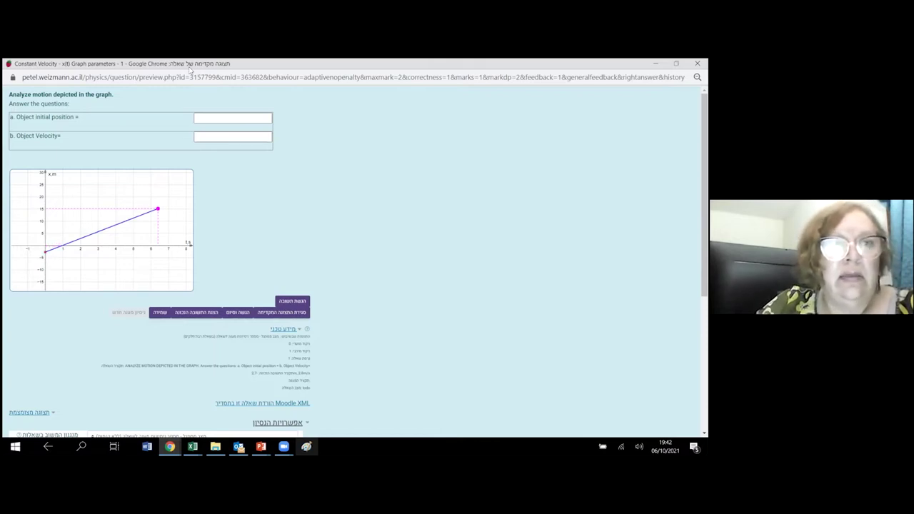
{"action": "left_click", "coordinate": [217, 120]}
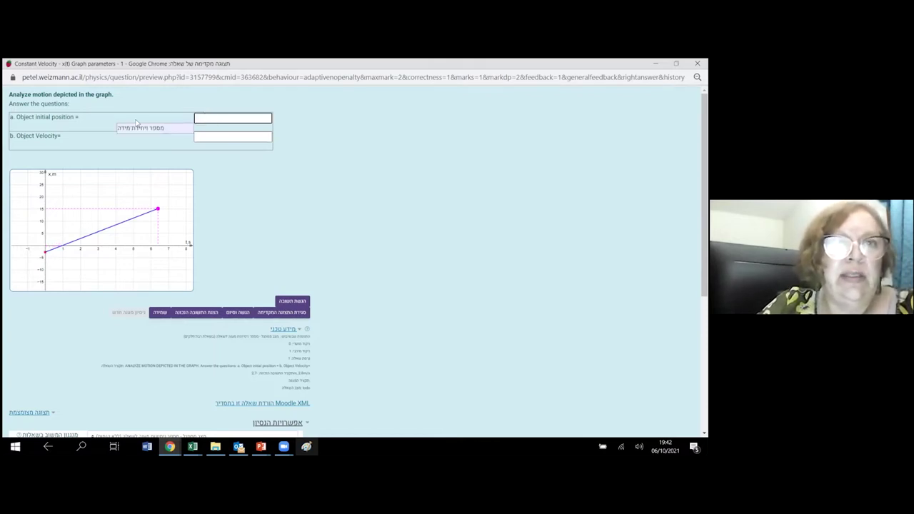
{"action": "mouse_move", "coordinate": [44, 255]}
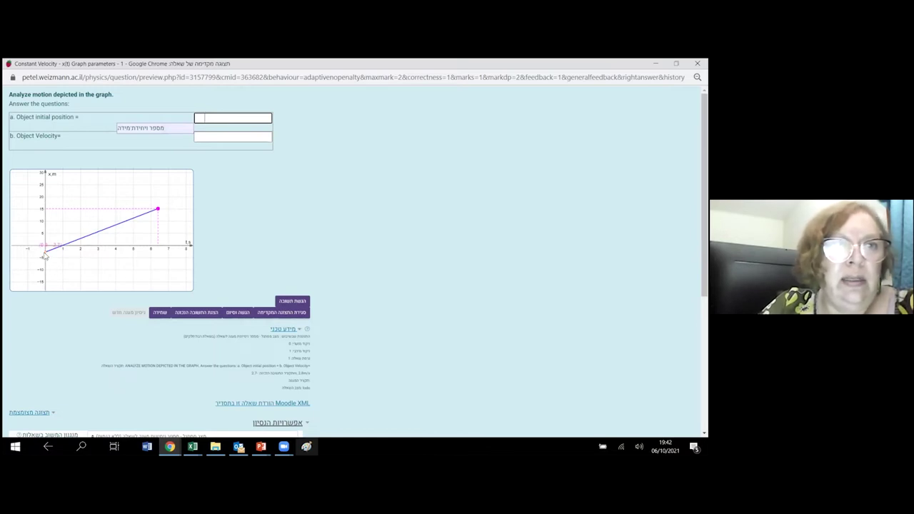
{"action": "mouse_move", "coordinate": [158, 211]}
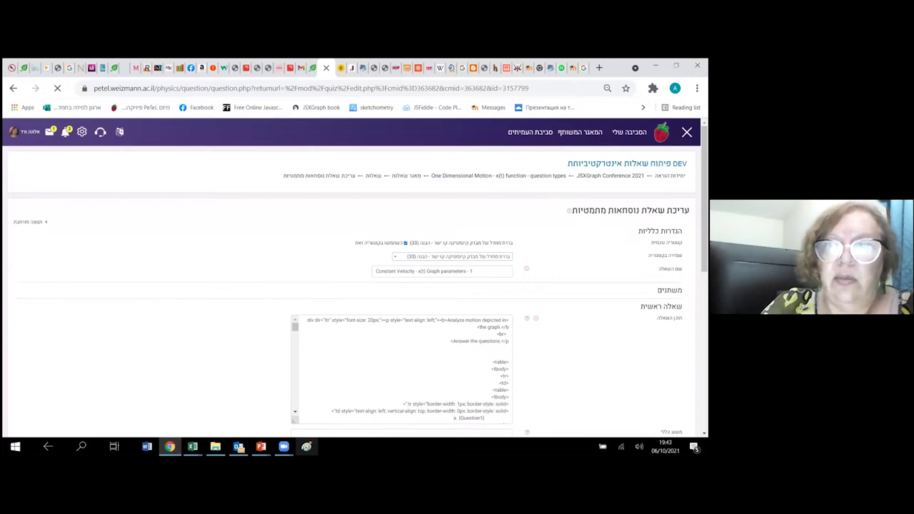
Expand the random variables box and inspect the V1/DeltaT1 and global variables definitions.
{"action": "scroll", "coordinate": [596, 249], "scroll_direction": "down", "scroll_amount": 3}
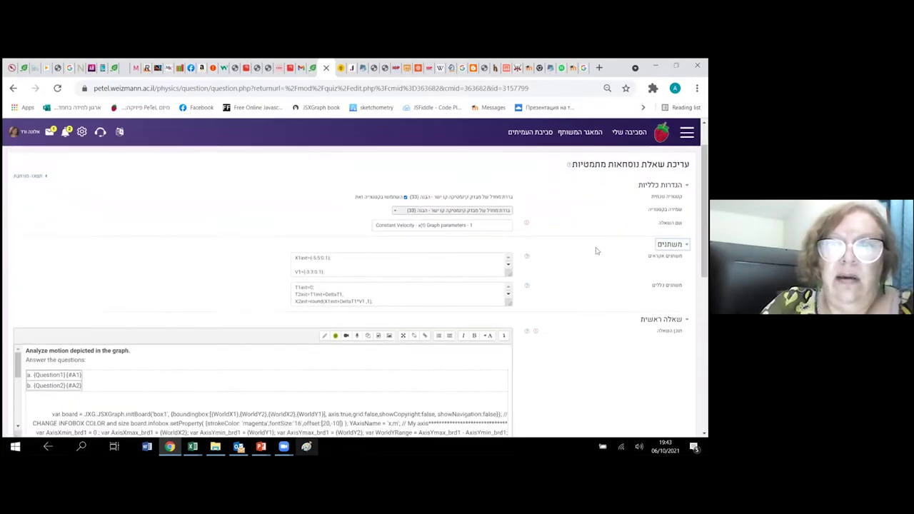
{"action": "left_click", "coordinate": [510, 227]}
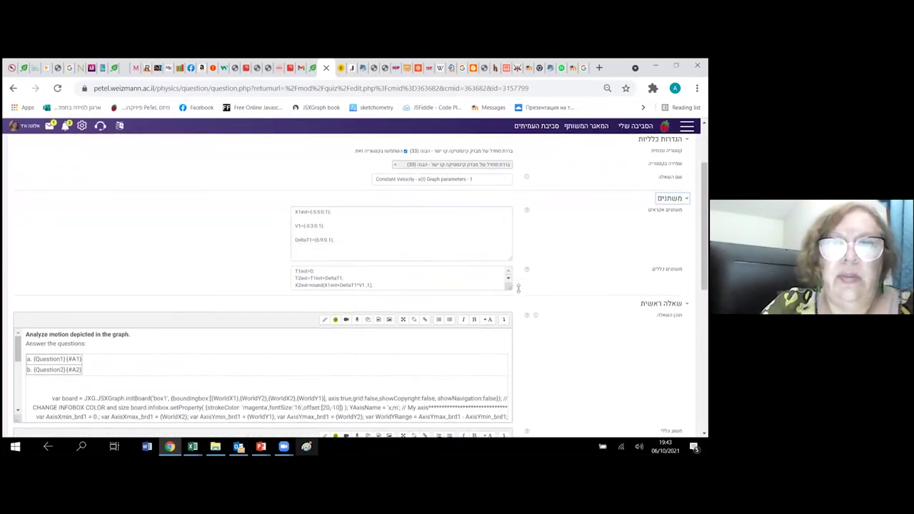
{"action": "left_click", "coordinate": [318, 231]}
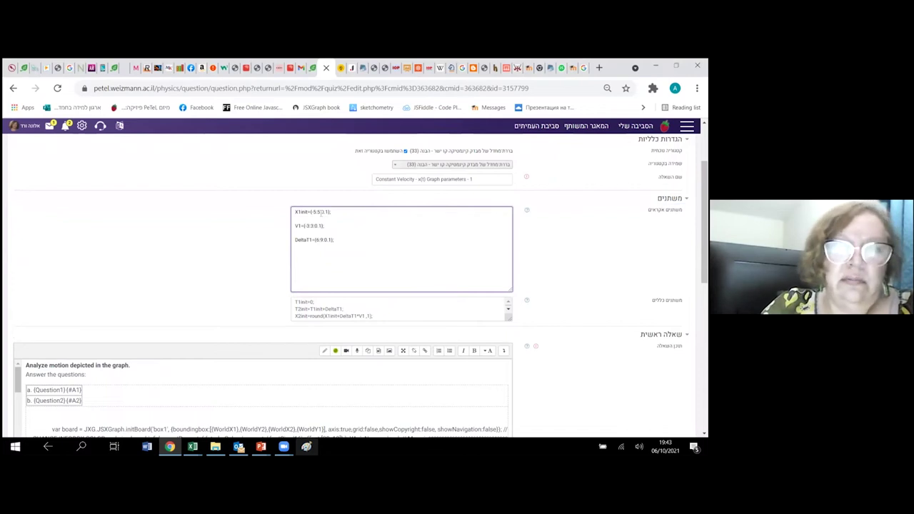
{"action": "left_click", "coordinate": [315, 231]}
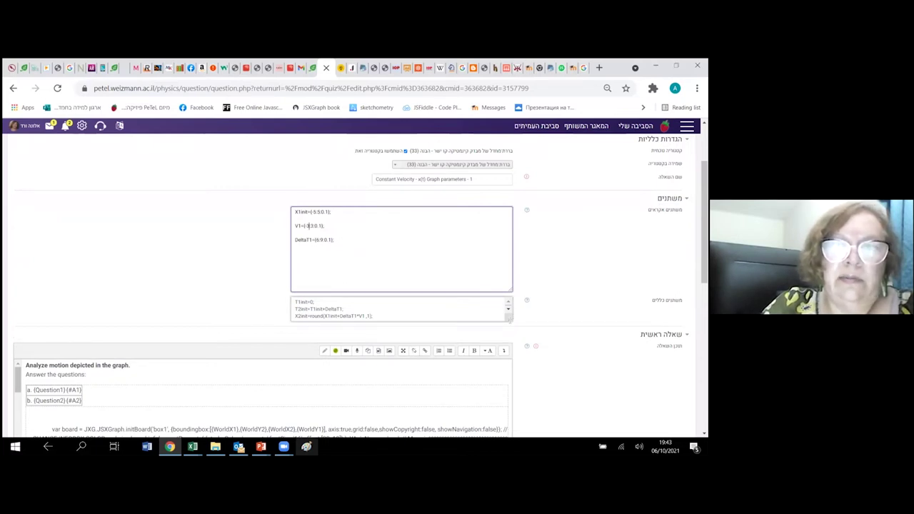
{"action": "left_click", "coordinate": [508, 319]}
{"action": "left_click_drag", "start_coordinate": [508, 318], "coordinate": [509, 367]}
Scroll down through the form to the Question text editor.
{"action": "scroll", "coordinate": [540, 273], "scroll_direction": "down", "scroll_amount": 1}
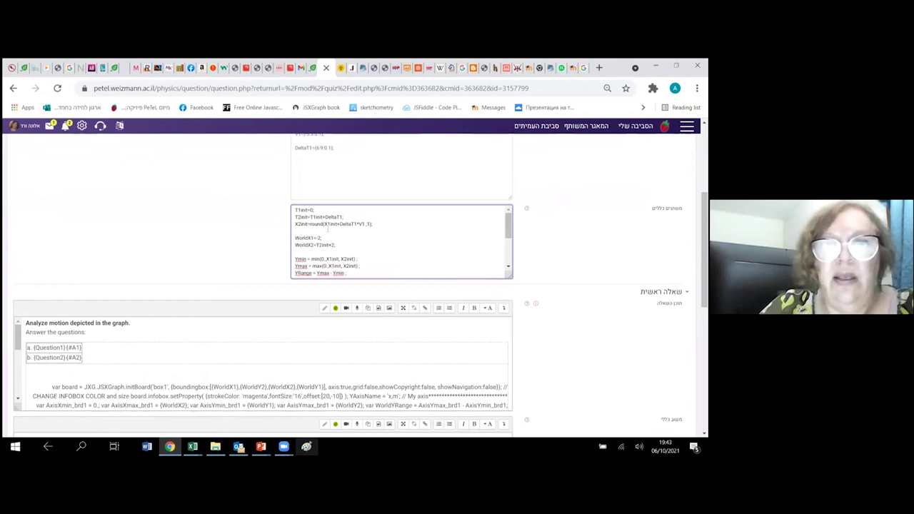
{"action": "scroll", "coordinate": [455, 242], "scroll_direction": "down", "scroll_amount": 1}
{"action": "scroll", "coordinate": [456, 243], "scroll_direction": "up", "scroll_amount": 1}
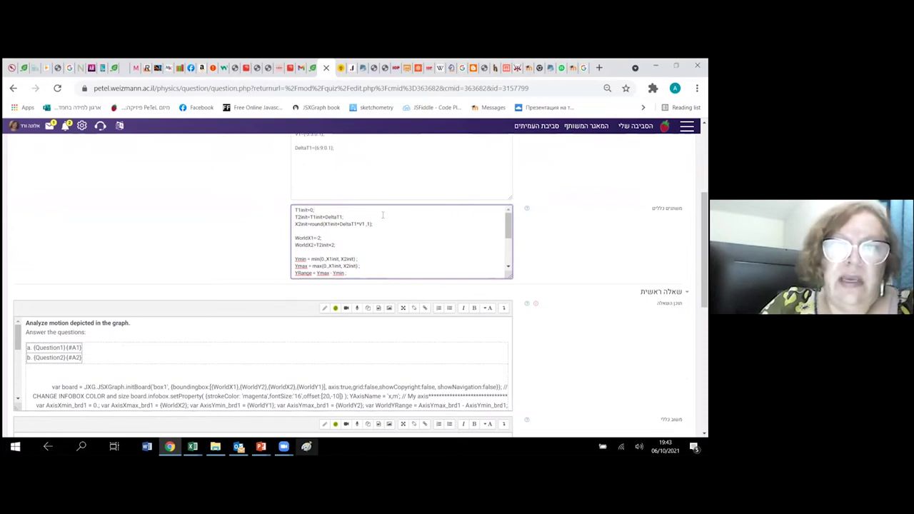
{"action": "scroll", "coordinate": [388, 222], "scroll_direction": "down", "scroll_amount": 2}
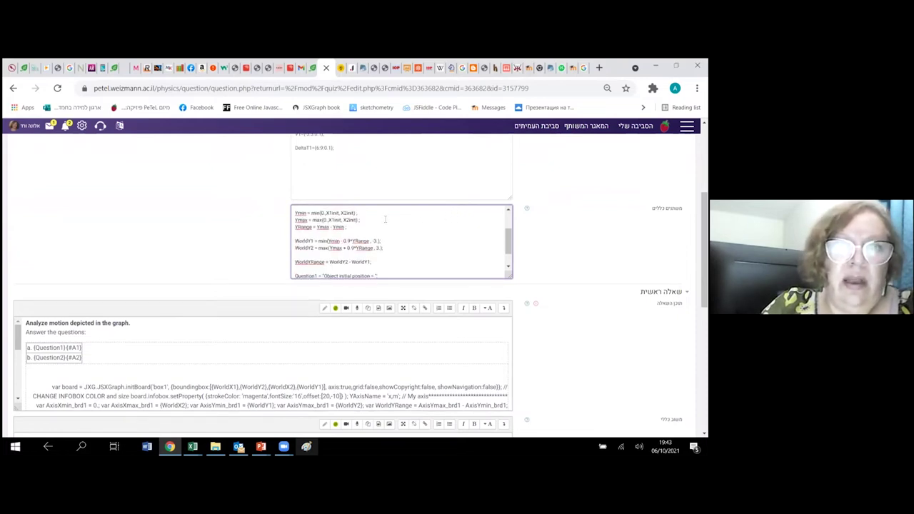
{"action": "scroll", "coordinate": [388, 225], "scroll_direction": "up", "scroll_amount": 2}
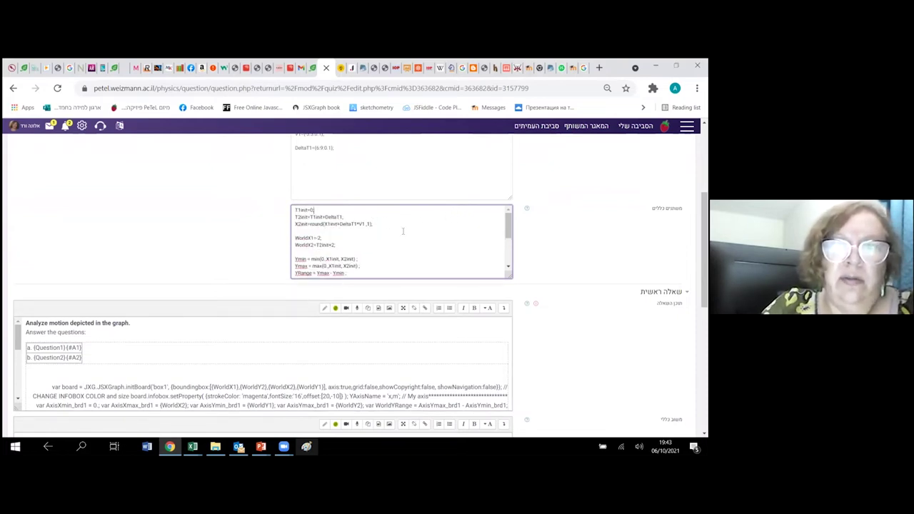
{"action": "scroll", "coordinate": [370, 218], "scroll_direction": "down", "scroll_amount": 2}
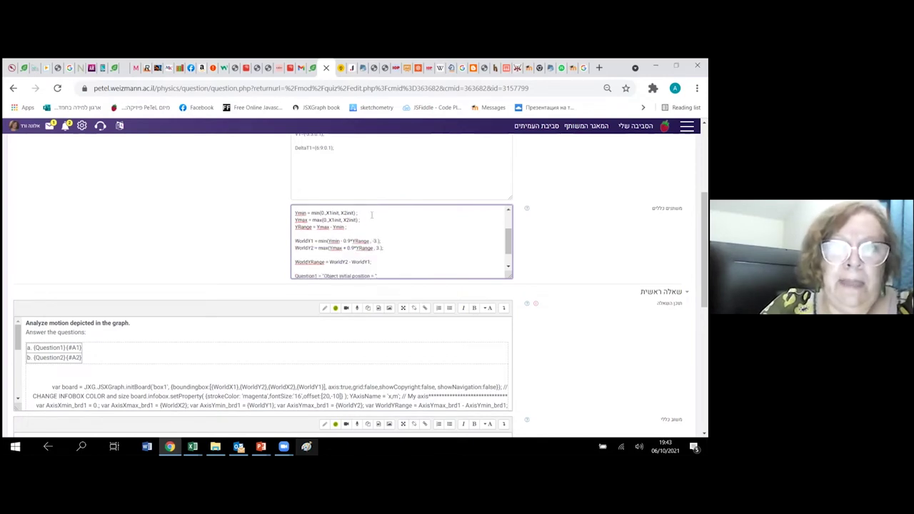
{"action": "scroll", "coordinate": [365, 224], "scroll_direction": "up", "scroll_amount": 2}
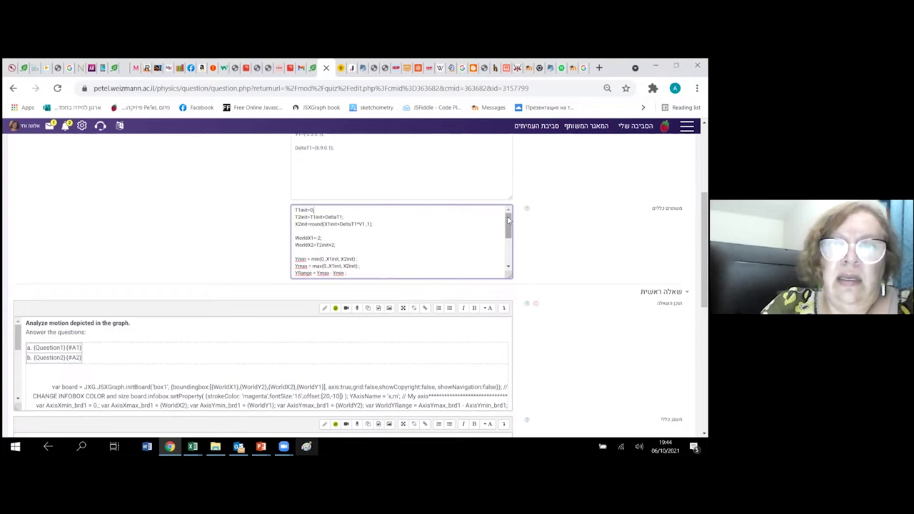
{"action": "scroll", "coordinate": [410, 223], "scroll_direction": "down", "scroll_amount": 3}
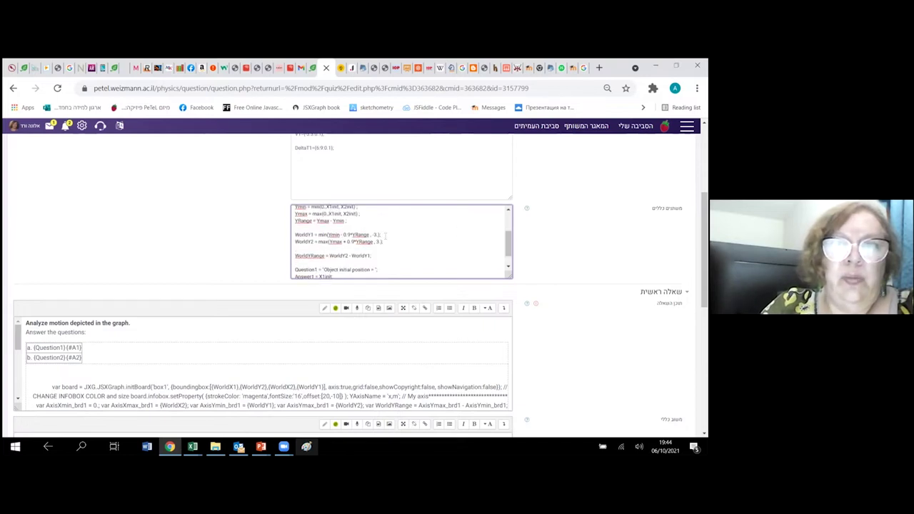
{"action": "scroll", "coordinate": [383, 228], "scroll_direction": "up", "scroll_amount": 3}
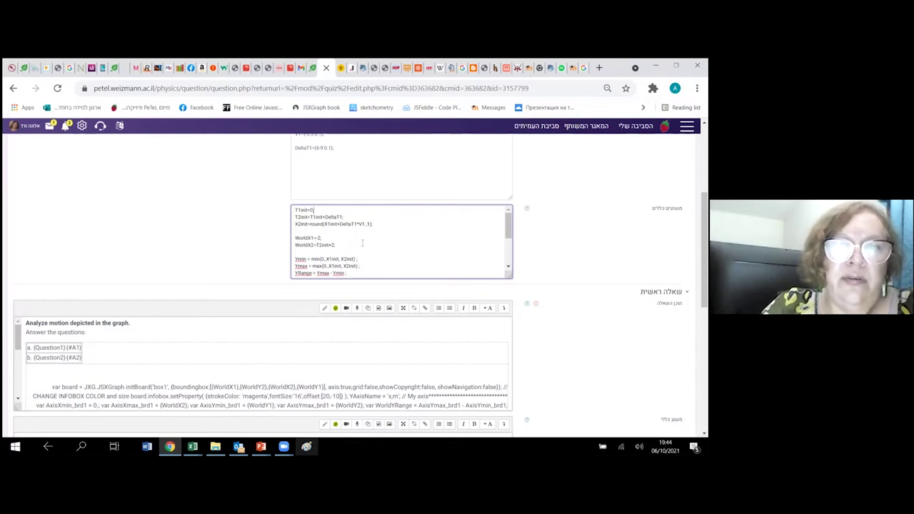
{"action": "scroll", "coordinate": [363, 244], "scroll_direction": "down", "scroll_amount": 4}
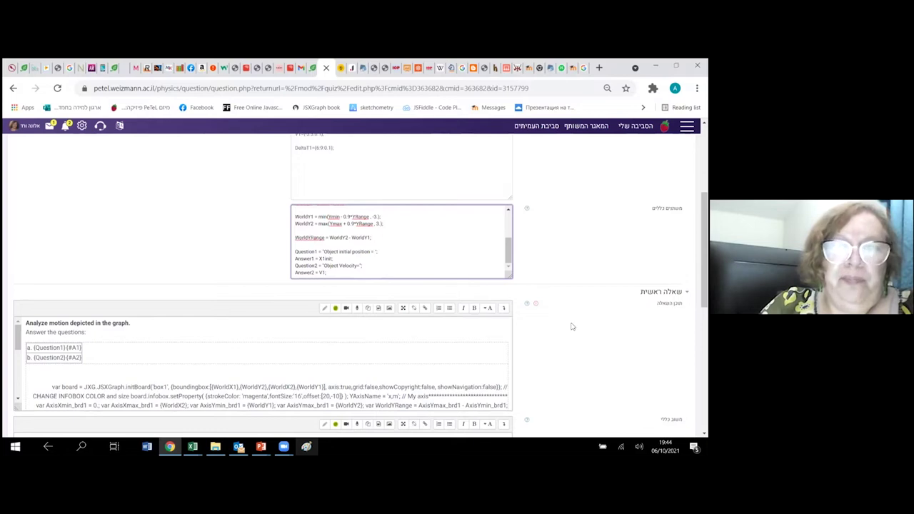
{"action": "scroll", "coordinate": [571, 326], "scroll_direction": "down", "scroll_amount": 2}
Show the full Atto toolbar and view the question text as HTML, checking the WorldX2/WorldY2 bounding-box values.
{"action": "left_click", "coordinate": [504, 216]}
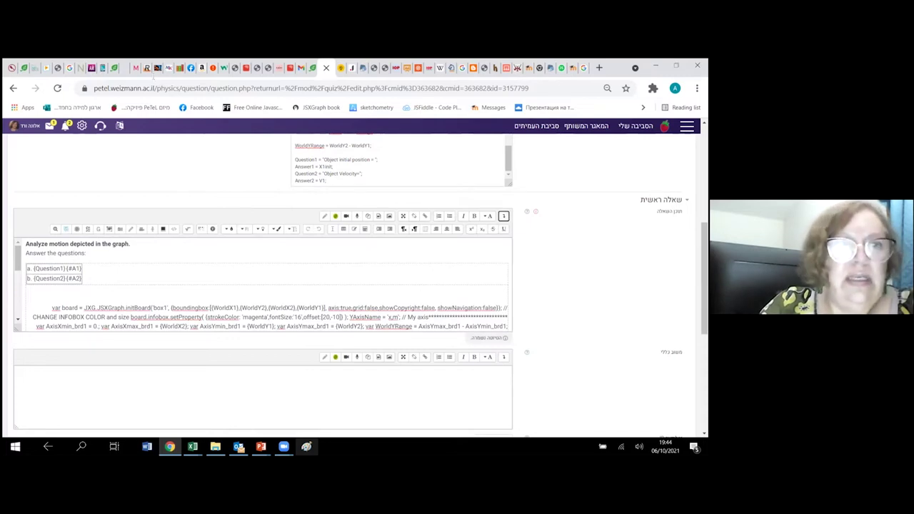
{"action": "left_click", "coordinate": [173, 228]}
{"action": "scroll", "coordinate": [176, 279], "scroll_direction": "down", "scroll_amount": 5}
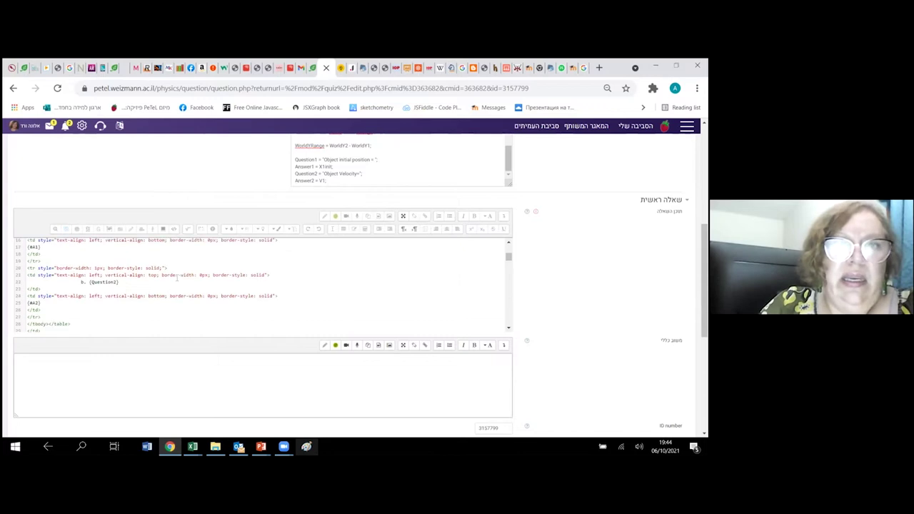
{"action": "scroll", "coordinate": [176, 279], "scroll_direction": "up", "scroll_amount": 3}
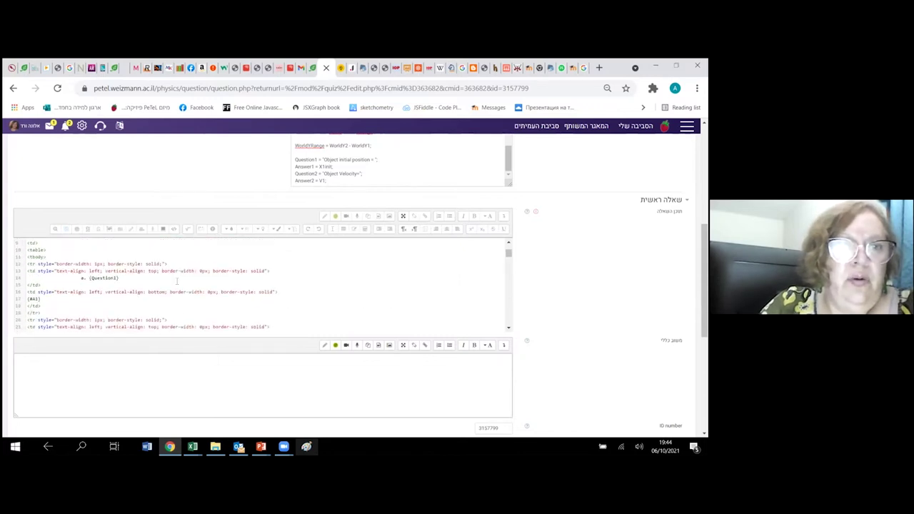
{"action": "scroll", "coordinate": [177, 282], "scroll_direction": "down", "scroll_amount": 2}
{"action": "scroll", "coordinate": [177, 281], "scroll_direction": "down", "scroll_amount": 4}
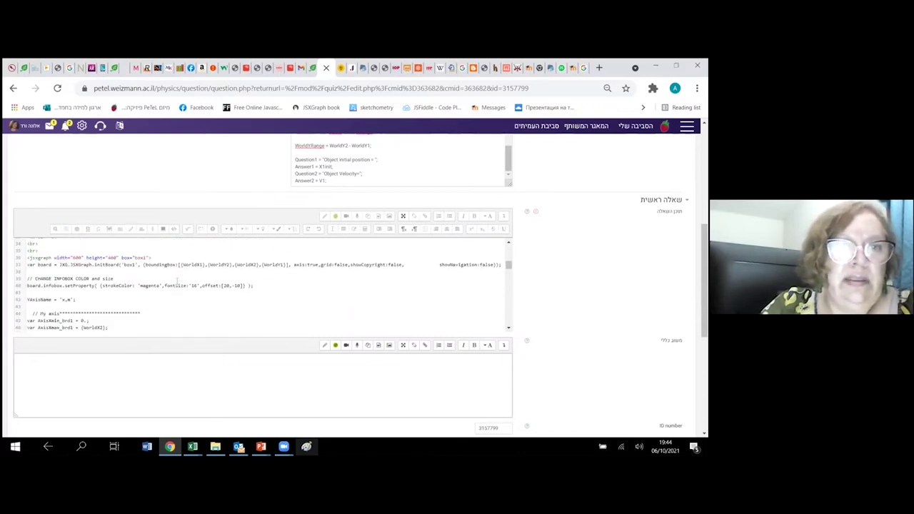
{"action": "scroll", "coordinate": [177, 281], "scroll_direction": "up", "scroll_amount": 4}
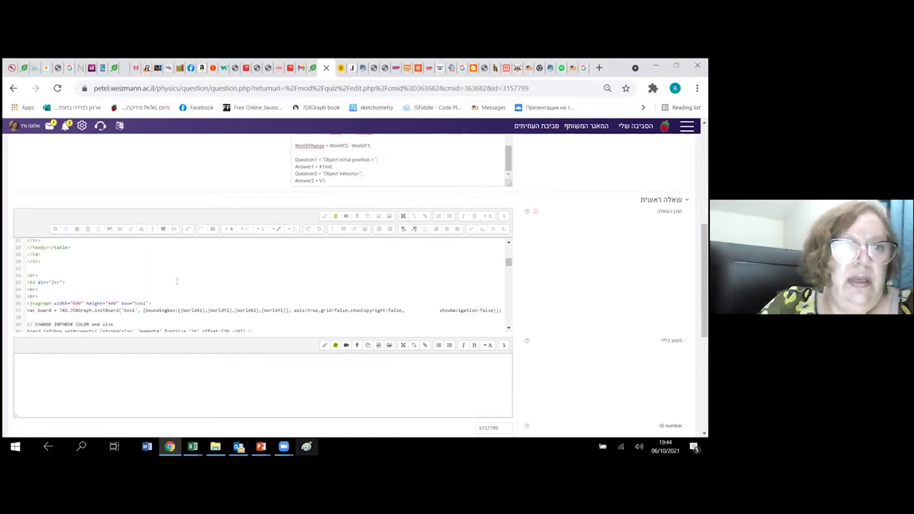
{"action": "left_click", "coordinate": [251, 311]}
{"action": "left_click", "coordinate": [219, 312]}
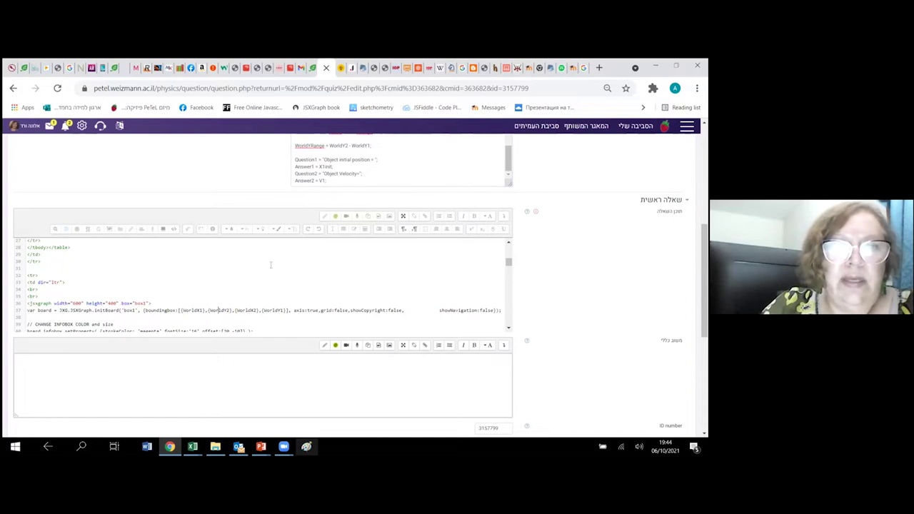
Read through the JSXGraph board code, restore the formatted view, and scroll to the answer sections.
{"action": "scroll", "coordinate": [250, 268], "scroll_direction": "down", "scroll_amount": 3}
{"action": "scroll", "coordinate": [239, 270], "scroll_direction": "down", "scroll_amount": 10}
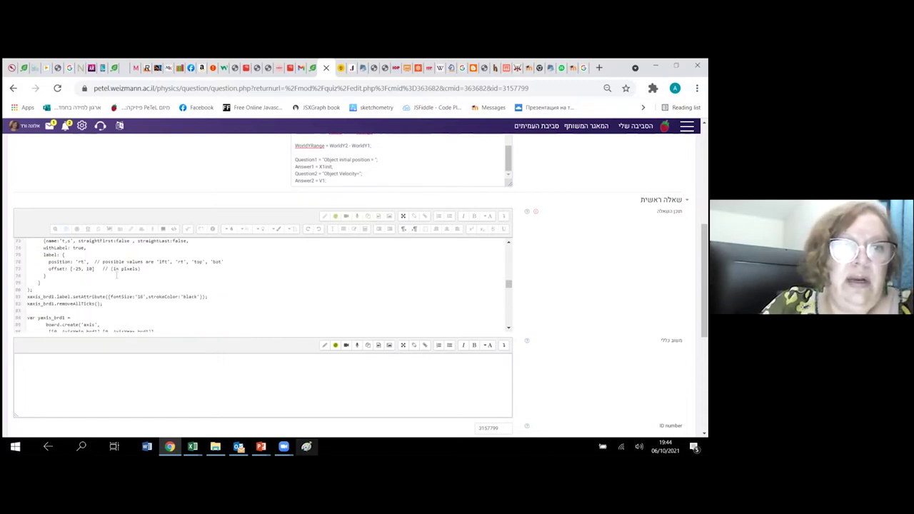
{"action": "scroll", "coordinate": [137, 298], "scroll_direction": "down", "scroll_amount": 8}
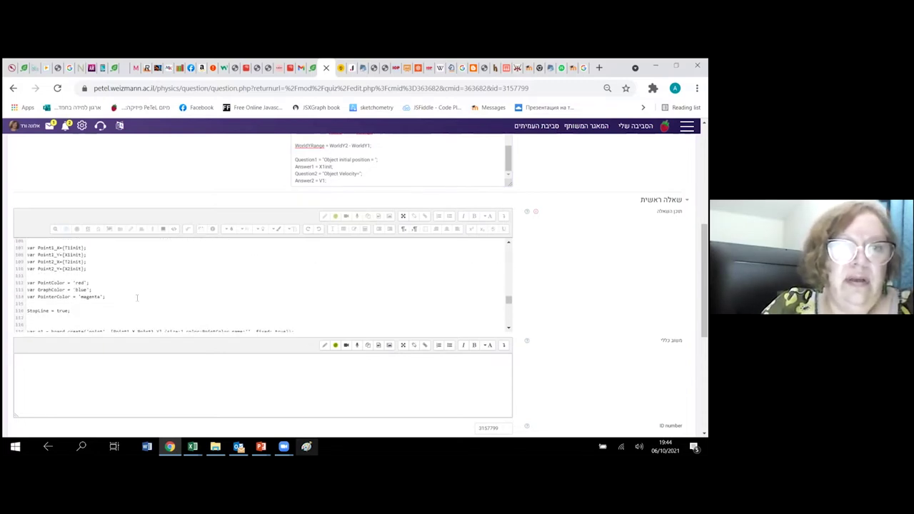
{"action": "scroll", "coordinate": [137, 297], "scroll_direction": "down", "scroll_amount": 5}
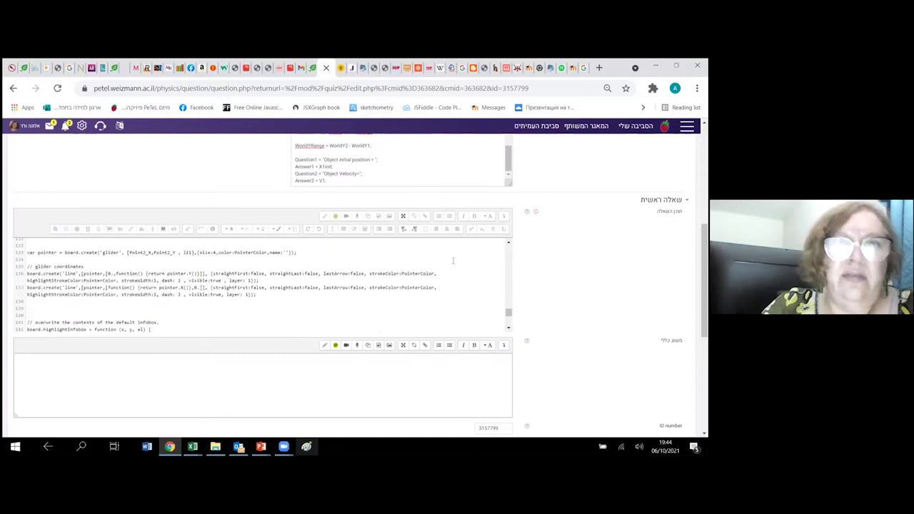
{"action": "scroll", "coordinate": [455, 260], "scroll_direction": "up", "scroll_amount": 10}
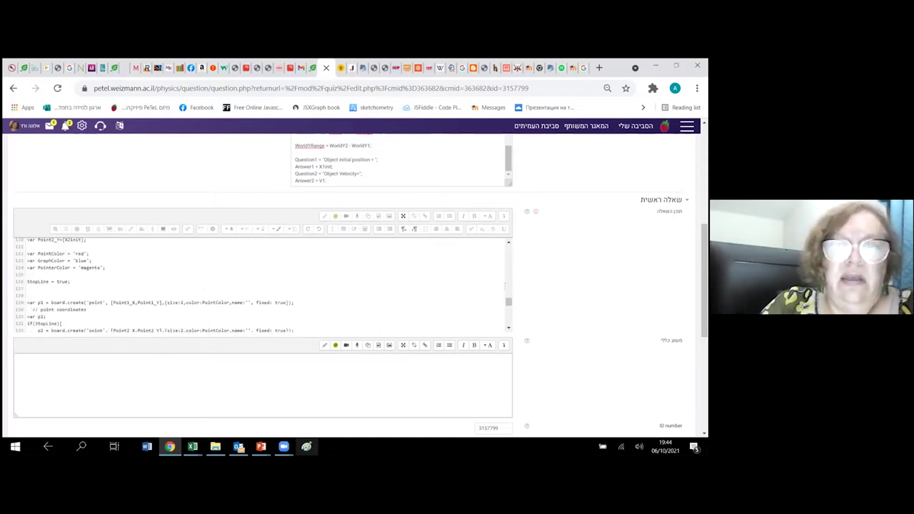
{"action": "scroll", "coordinate": [505, 286], "scroll_direction": "up", "scroll_amount": 2}
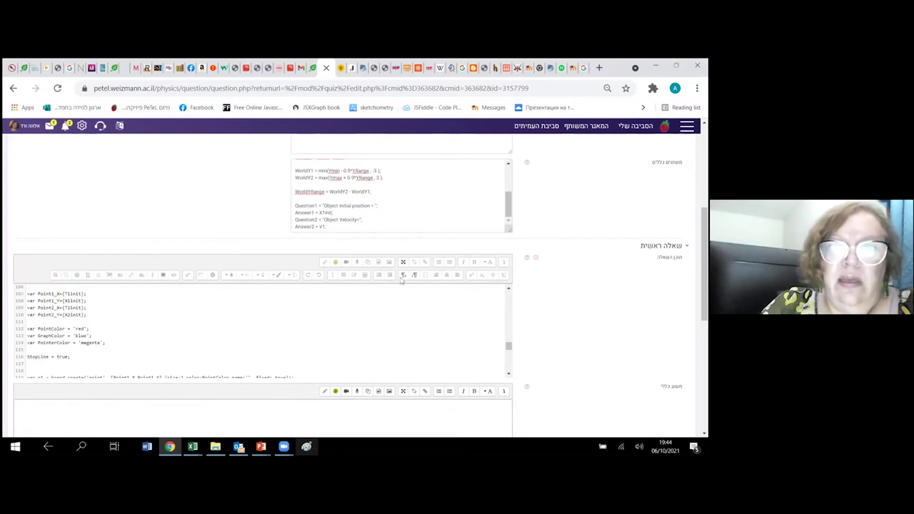
{"action": "left_click", "coordinate": [174, 275]}
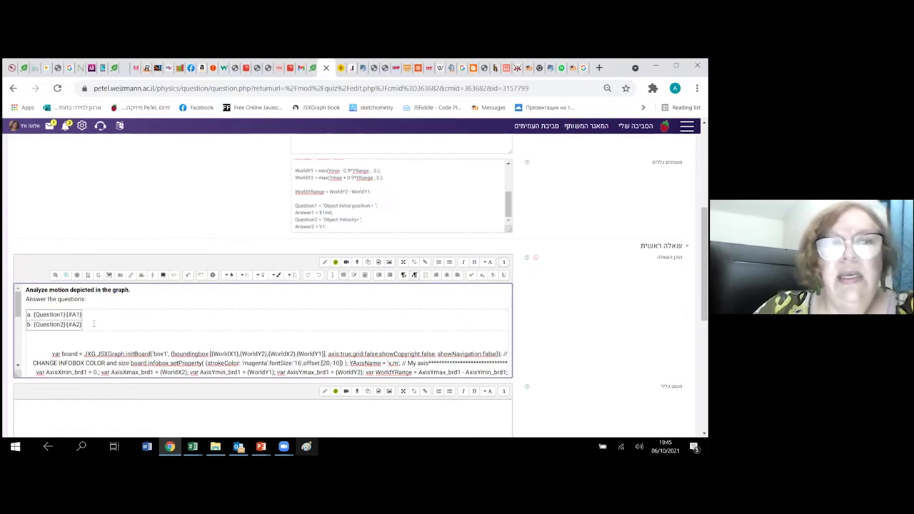
{"action": "scroll", "coordinate": [341, 285], "scroll_direction": "down", "scroll_amount": 2}
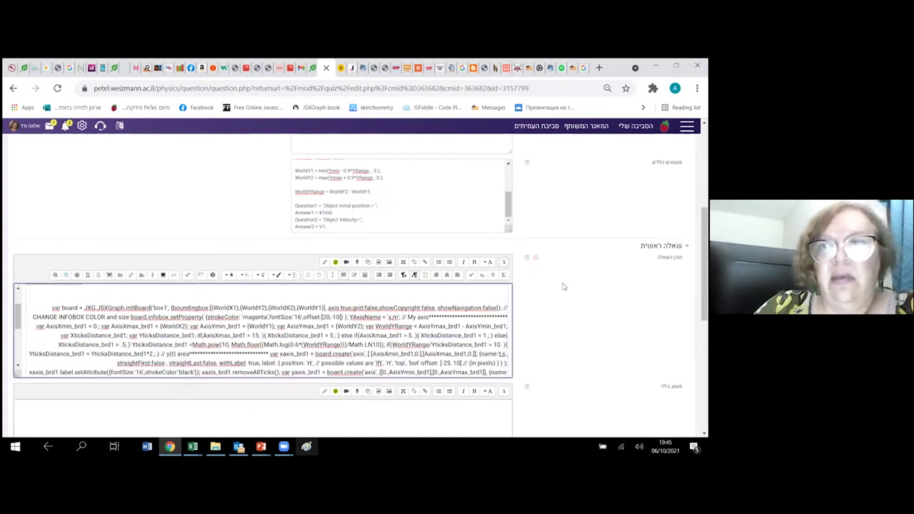
{"action": "scroll", "coordinate": [355, 286], "scroll_direction": "down", "scroll_amount": 10}
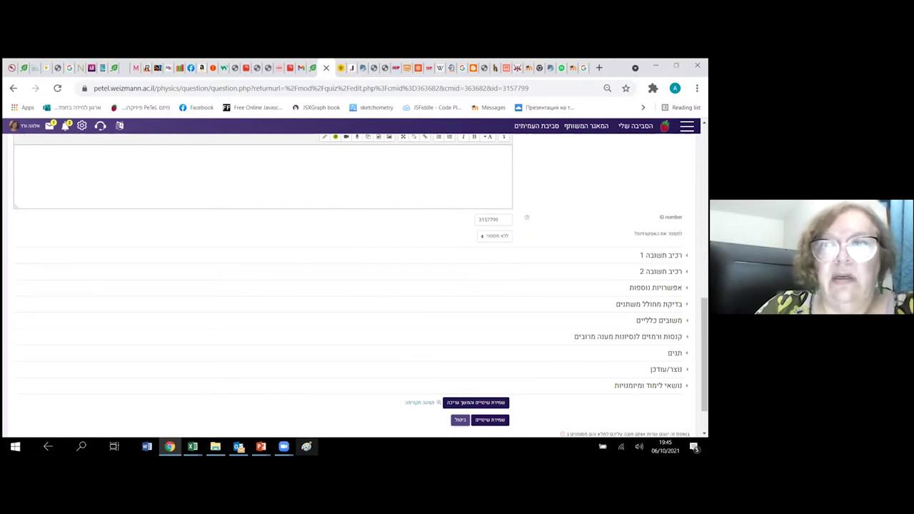
Expand answer component 1 (unit m, #A1) and answer component 2 (unit m/s, #A2).
{"action": "left_click", "coordinate": [661, 255]}
{"action": "scroll", "coordinate": [351, 286], "scroll_direction": "down", "scroll_amount": 2}
{"action": "left_click", "coordinate": [661, 383]}
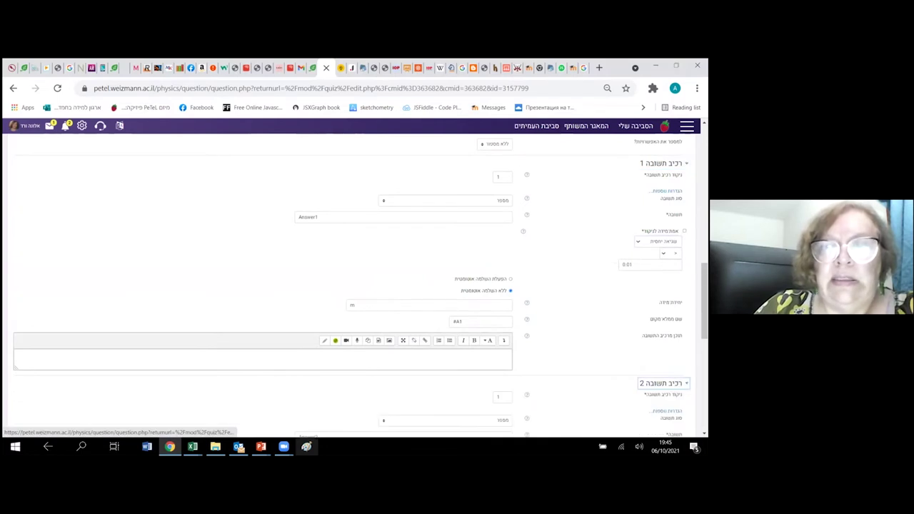
{"action": "scroll", "coordinate": [351, 286], "scroll_direction": "down", "scroll_amount": 4}
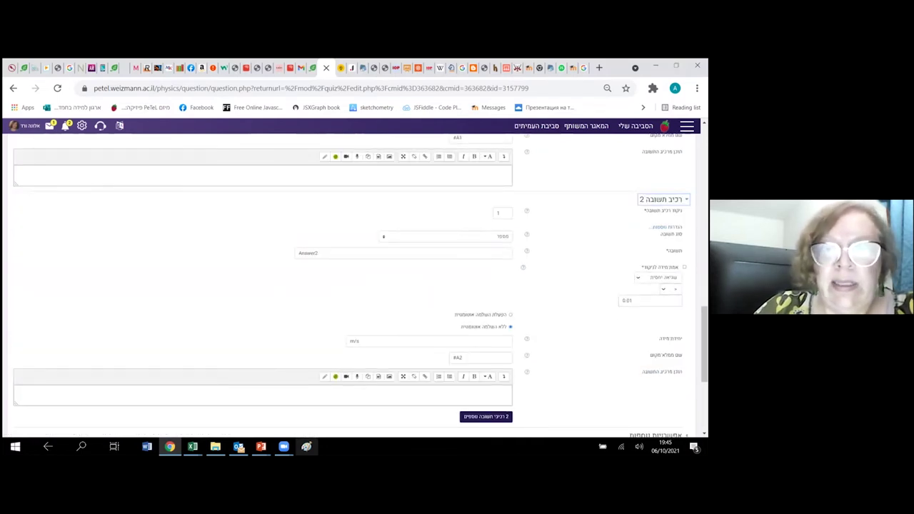
{"action": "scroll", "coordinate": [464, 227], "scroll_direction": "up", "scroll_amount": 4}
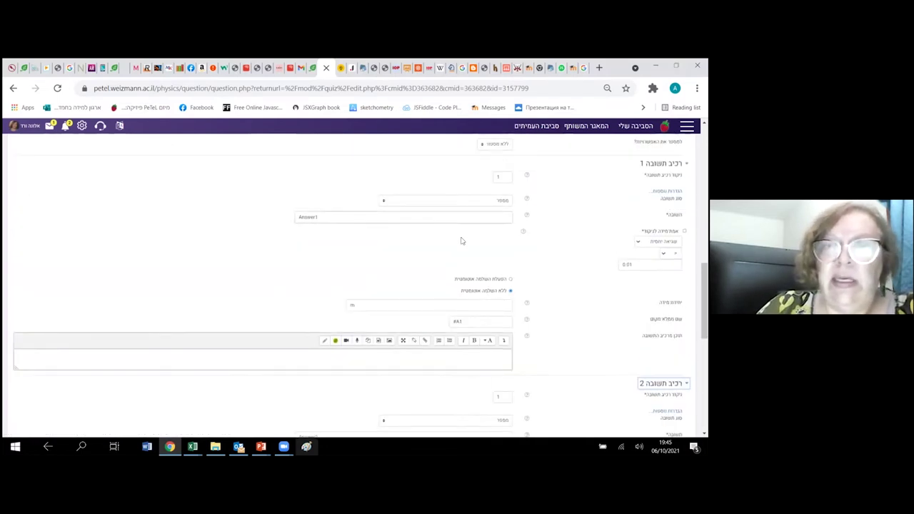
Scroll back to the global variables and highlight the Question1–Answer2 lines (Answer1 = X1init, Answer2 = V1).
{"action": "scroll", "coordinate": [463, 263], "scroll_direction": "up", "scroll_amount": 10}
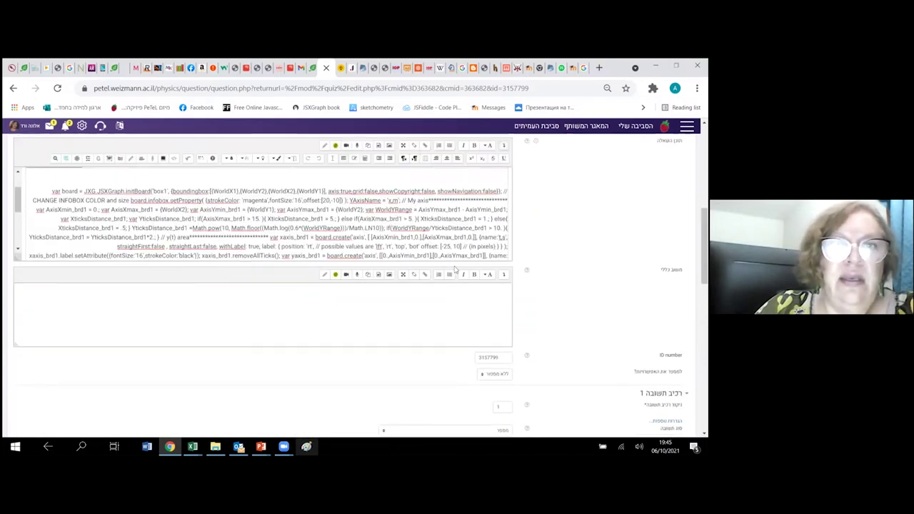
{"action": "left_click", "coordinate": [454, 265]}
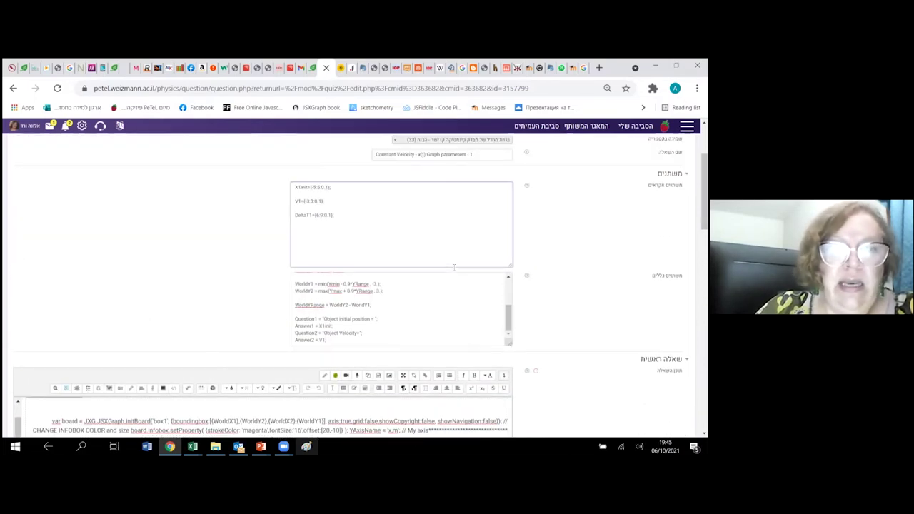
{"action": "scroll", "coordinate": [454, 268], "scroll_direction": "up", "scroll_amount": 3}
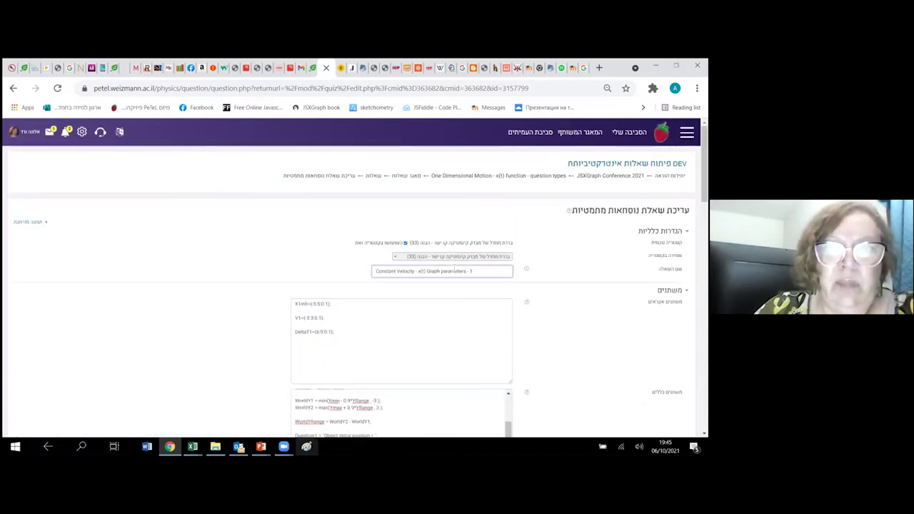
{"action": "scroll", "coordinate": [455, 270], "scroll_direction": "down", "scroll_amount": 3}
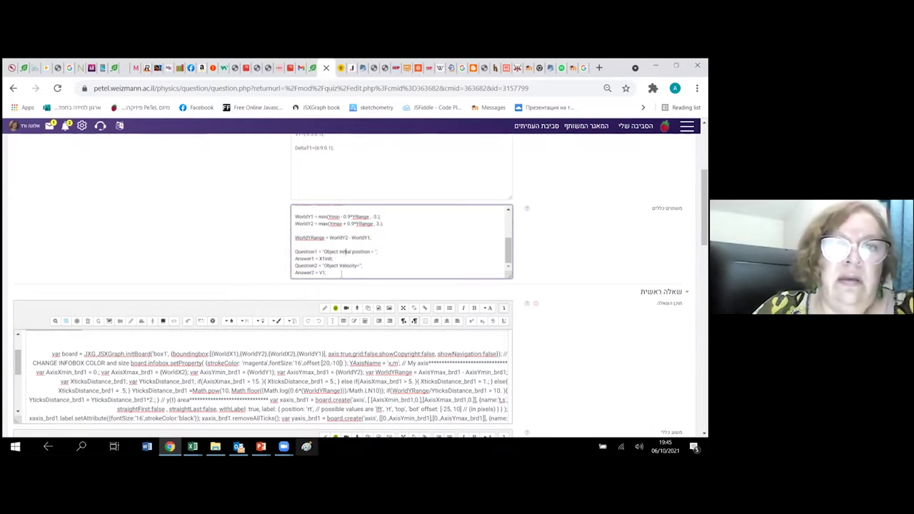
{"action": "left_click_drag", "start_coordinate": [330, 271], "coordinate": [295, 251]}
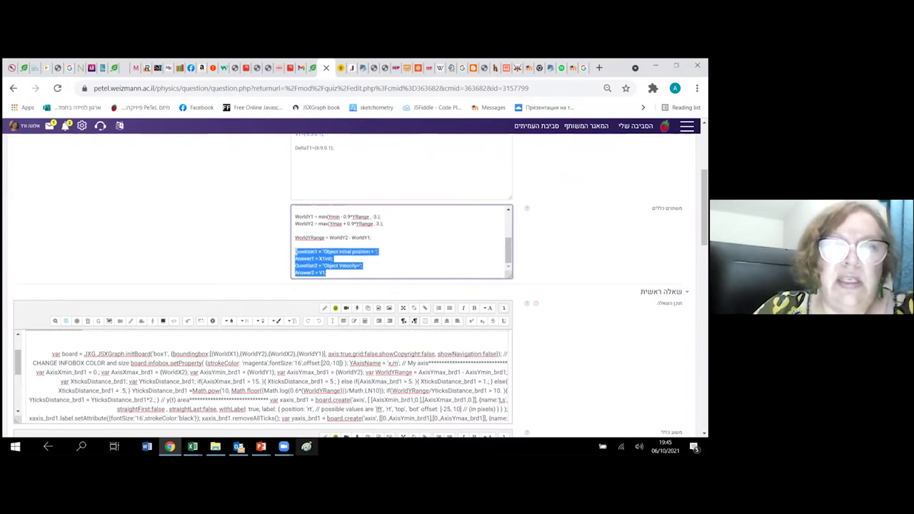
{"action": "left_click", "coordinate": [327, 253]}
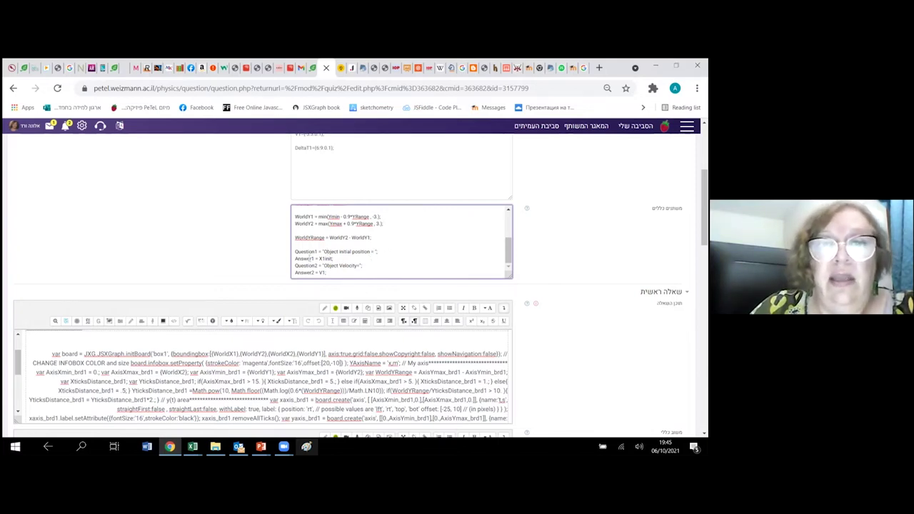
{"action": "scroll", "coordinate": [443, 250], "scroll_direction": "down", "scroll_amount": 3}
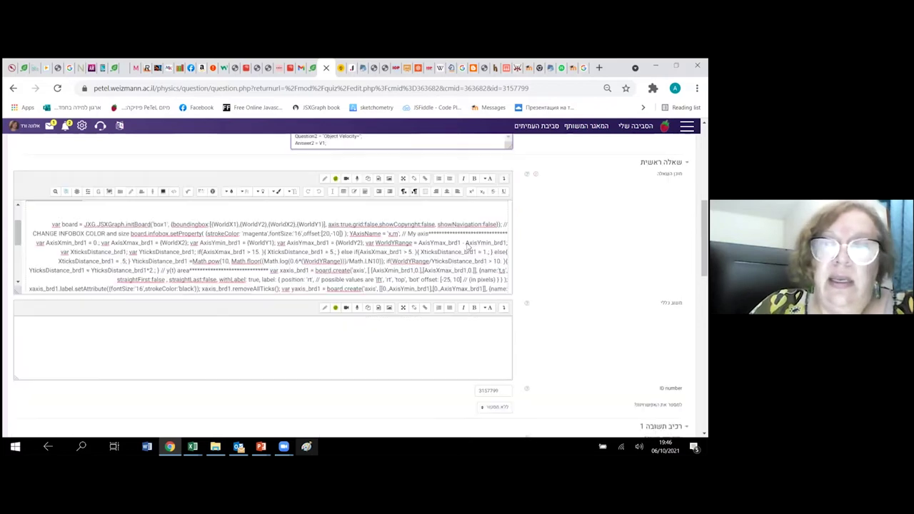
{"action": "scroll", "coordinate": [468, 247], "scroll_direction": "down", "scroll_amount": 3}
{"action": "scroll", "coordinate": [468, 247], "scroll_direction": "up", "scroll_amount": 1}
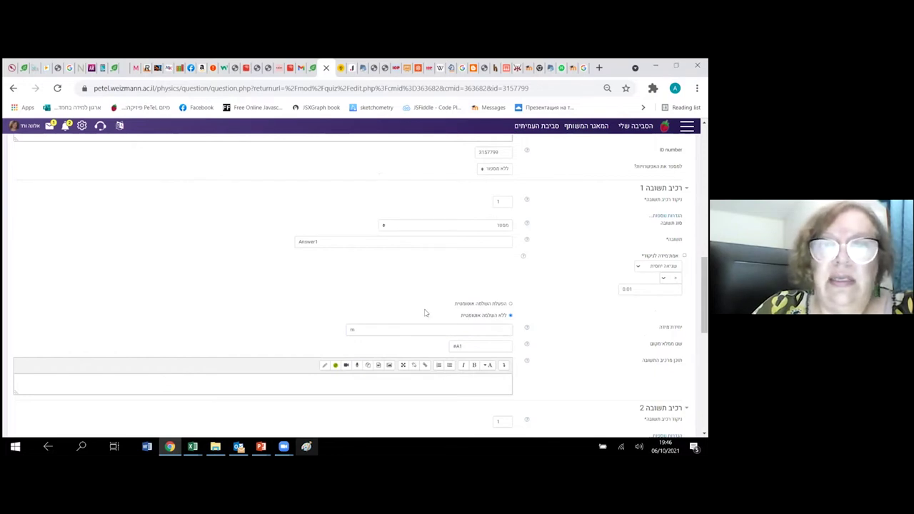
{"action": "left_click", "coordinate": [392, 328]}
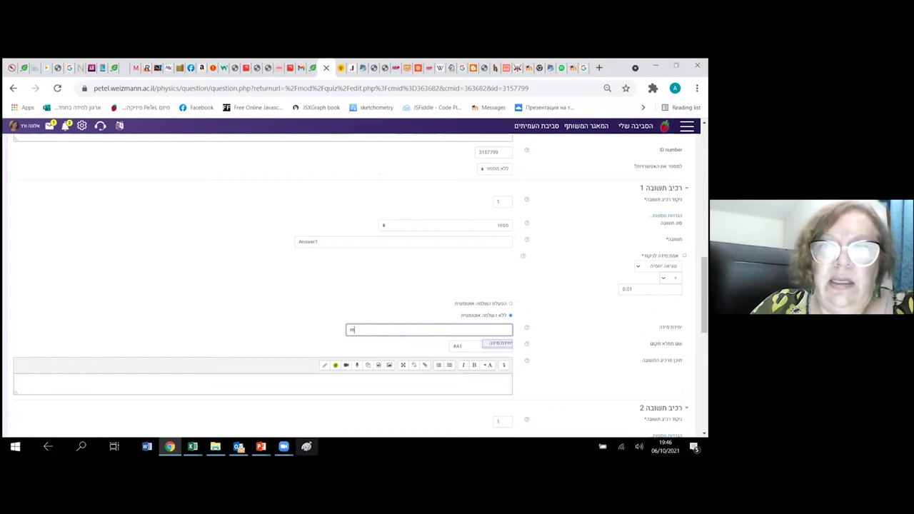
{"action": "scroll", "coordinate": [381, 327], "scroll_direction": "down", "scroll_amount": 5}
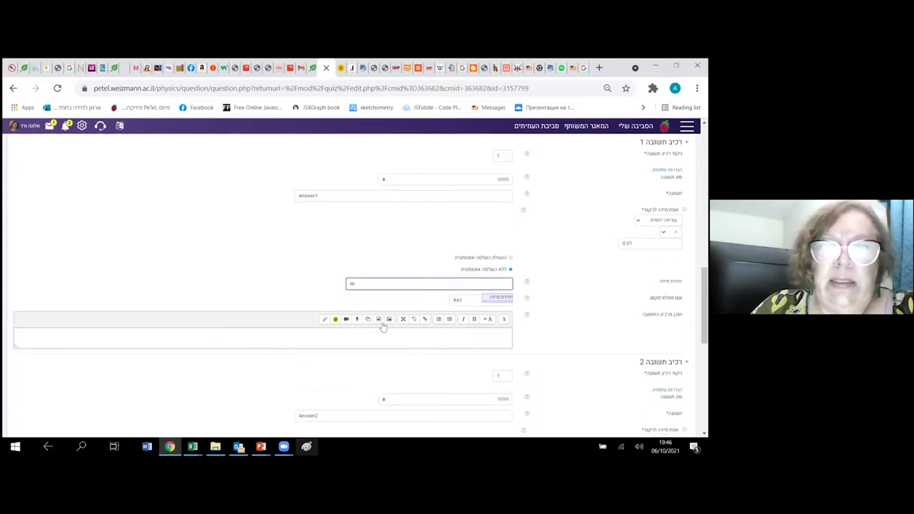
{"action": "scroll", "coordinate": [415, 313], "scroll_direction": "down", "scroll_amount": 1}
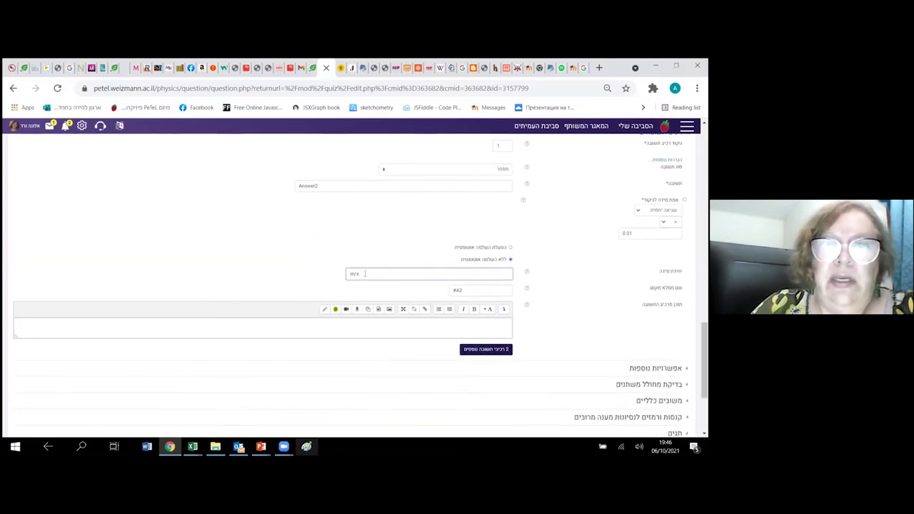
{"action": "scroll", "coordinate": [423, 310], "scroll_direction": "up", "scroll_amount": 6}
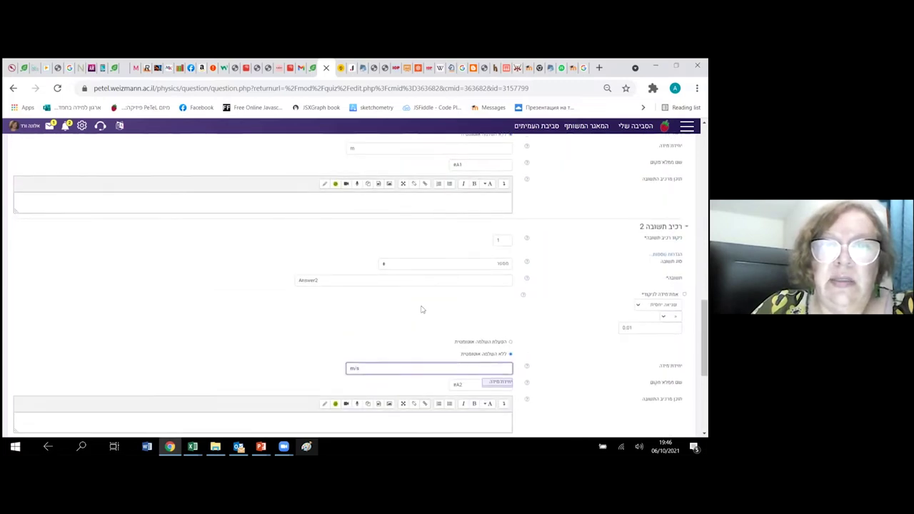
{"action": "scroll", "coordinate": [423, 312], "scroll_direction": "down", "scroll_amount": 6}
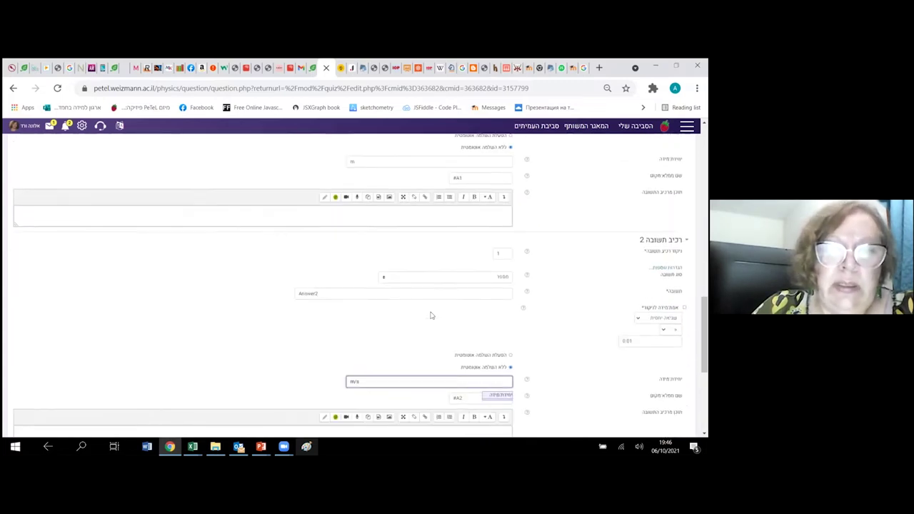
{"action": "scroll", "coordinate": [432, 317], "scroll_direction": "down", "scroll_amount": 3}
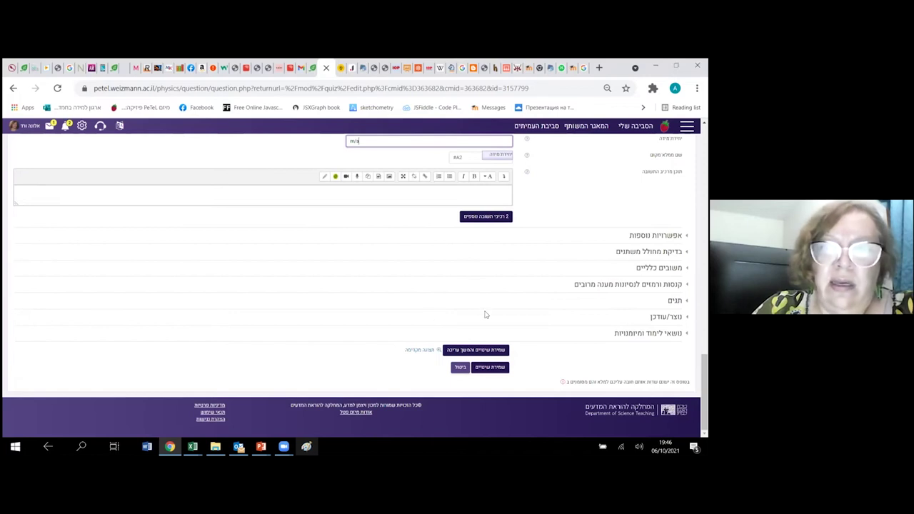
{"action": "scroll", "coordinate": [484, 314], "scroll_direction": "up", "scroll_amount": 4}
{"action": "scroll", "coordinate": [485, 314], "scroll_direction": "up", "scroll_amount": 11}
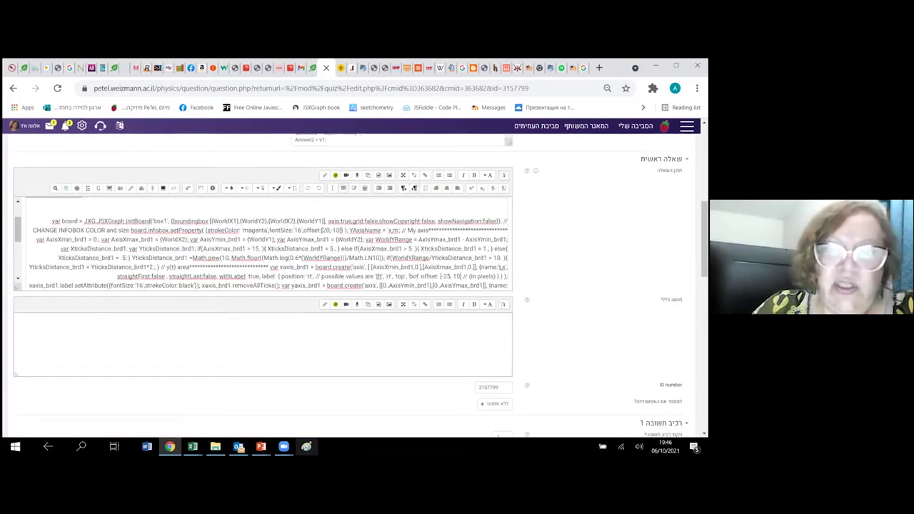
{"action": "scroll", "coordinate": [479, 317], "scroll_direction": "down", "scroll_amount": 3}
{"action": "scroll", "coordinate": [465, 324], "scroll_direction": "down", "scroll_amount": 10}
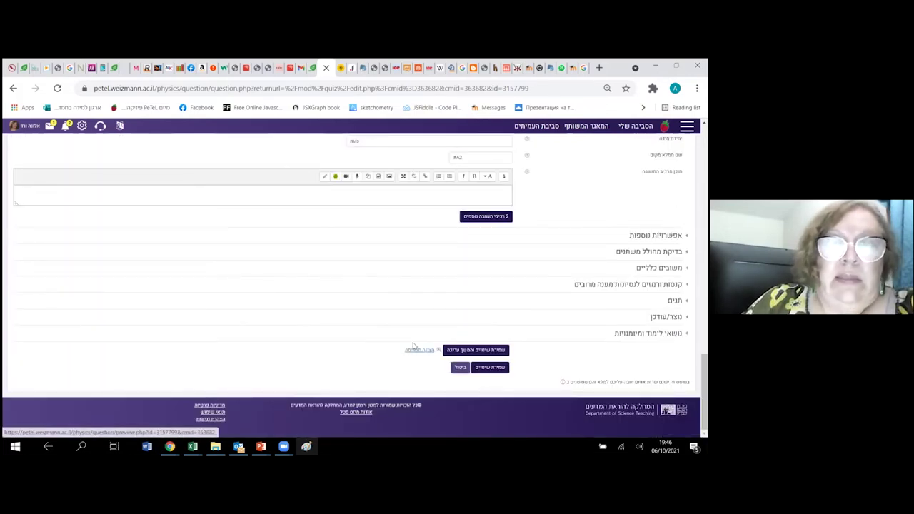
{"action": "left_click", "coordinate": [418, 350]}
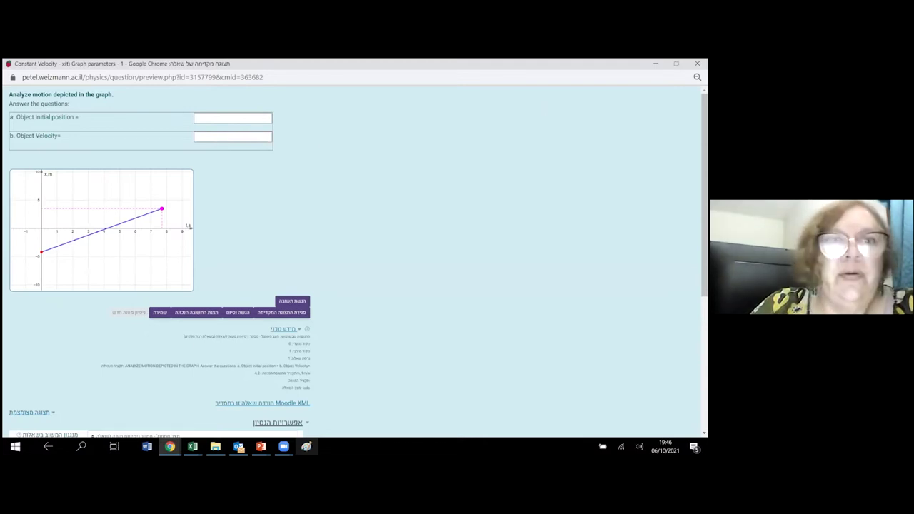
{"action": "key", "text": "ctrl+w"}
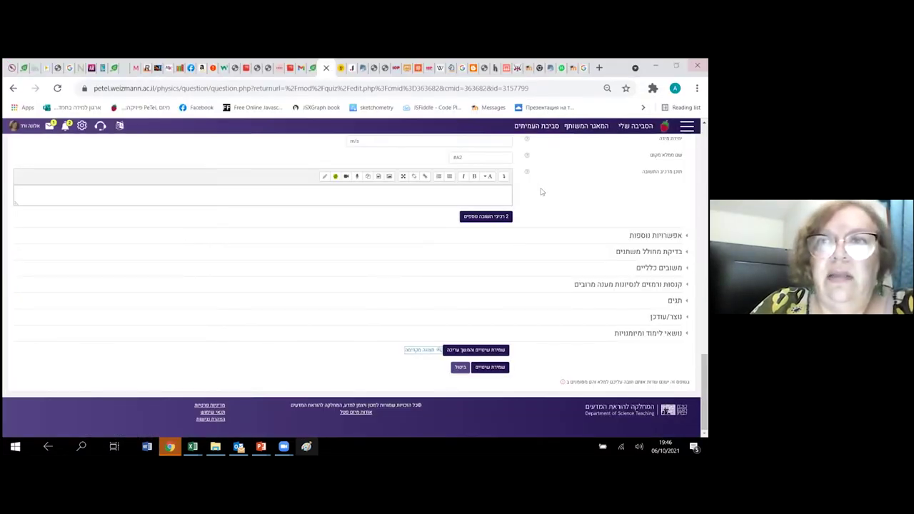
{"action": "scroll", "coordinate": [541, 192], "scroll_direction": "up", "scroll_amount": 15}
Leave the question editor via the quiz and JSXGraph Conference 2021 breadcrumbs to the course section.
{"action": "scroll", "coordinate": [541, 216], "scroll_direction": "up", "scroll_amount": 3}
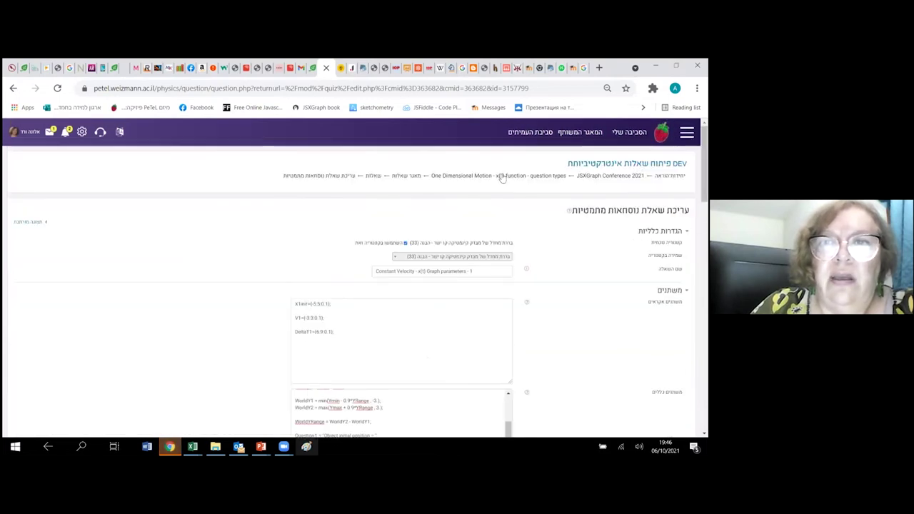
{"action": "left_click", "coordinate": [502, 178]}
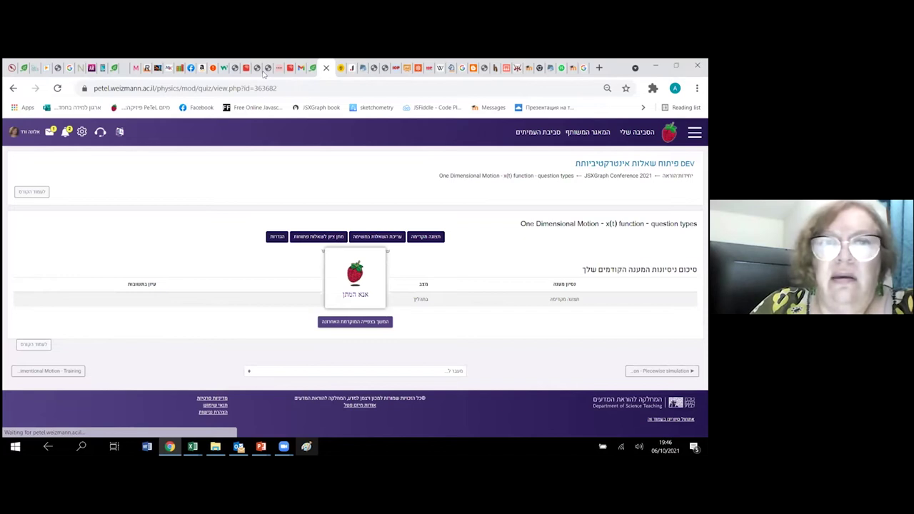
{"action": "left_click", "coordinate": [592, 177]}
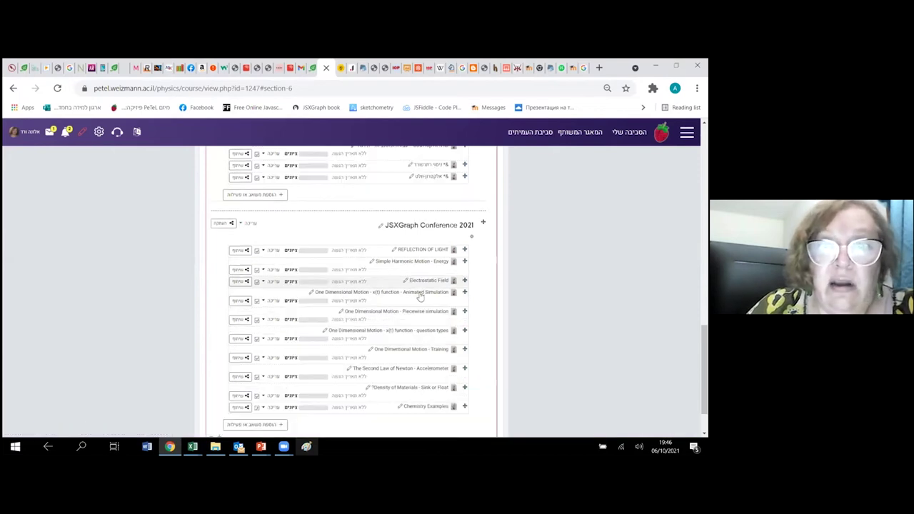
{"action": "scroll", "coordinate": [422, 298], "scroll_direction": "down", "scroll_amount": 2}
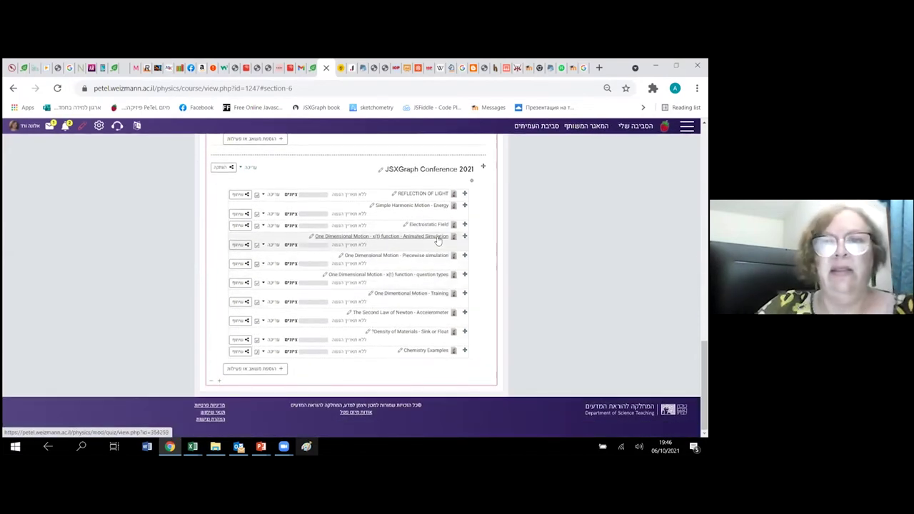
Open the 'One Dimensional Motion - x(t) function - question types' quiz from the course list.
{"action": "left_click", "coordinate": [403, 278]}
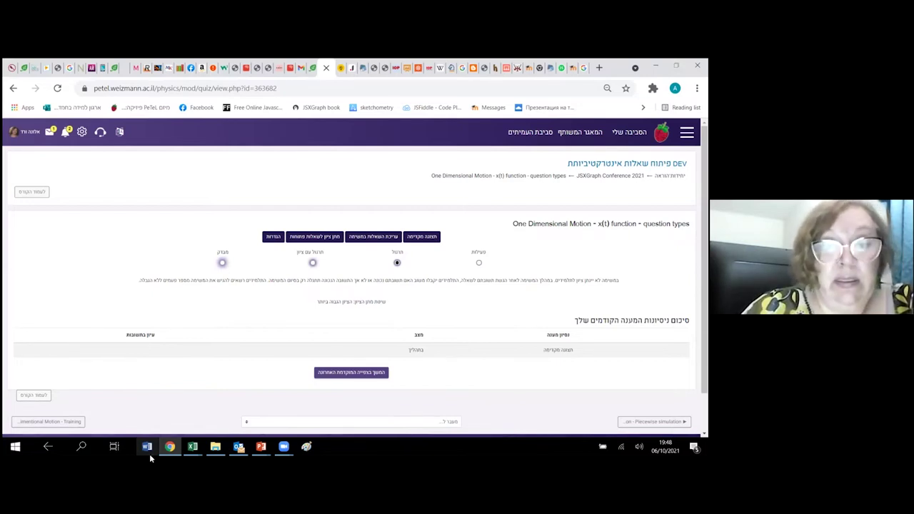
{"action": "mouse_move", "coordinate": [162, 447]}
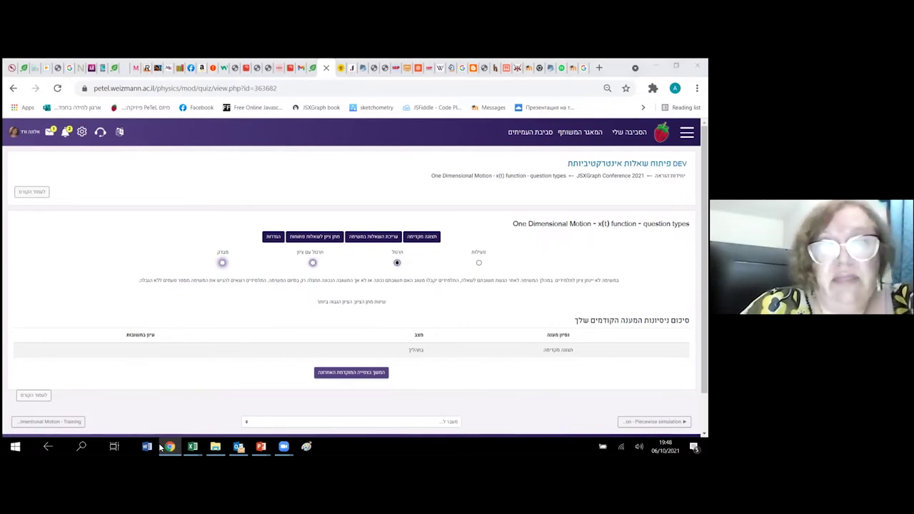
Bring the JSXGraph Conference 2021 slide show window to the front from the PowerPoint taskbar.
{"action": "mouse_move", "coordinate": [260, 447]}
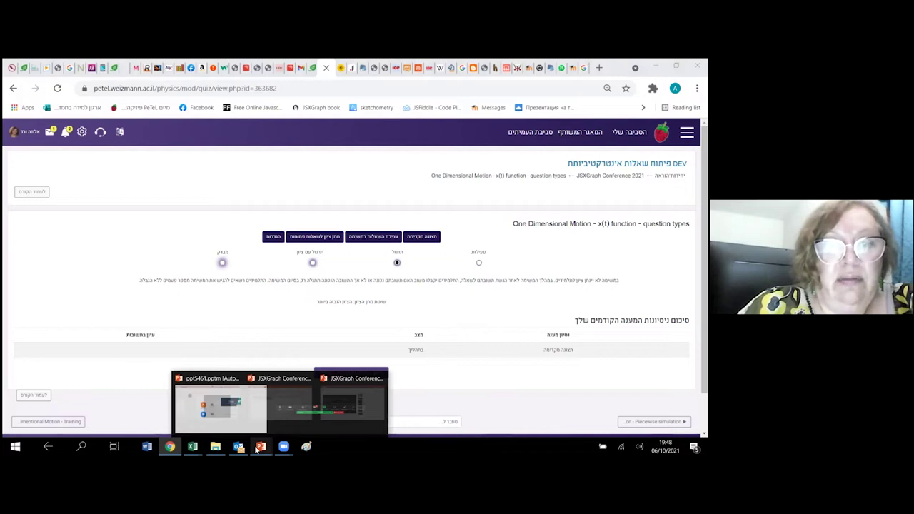
{"action": "left_click", "coordinate": [340, 405]}
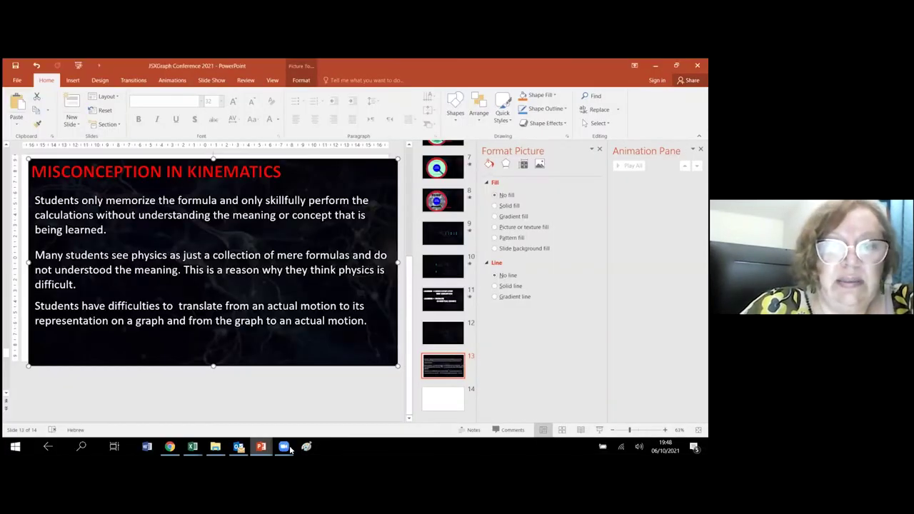
{"action": "mouse_move", "coordinate": [262, 448]}
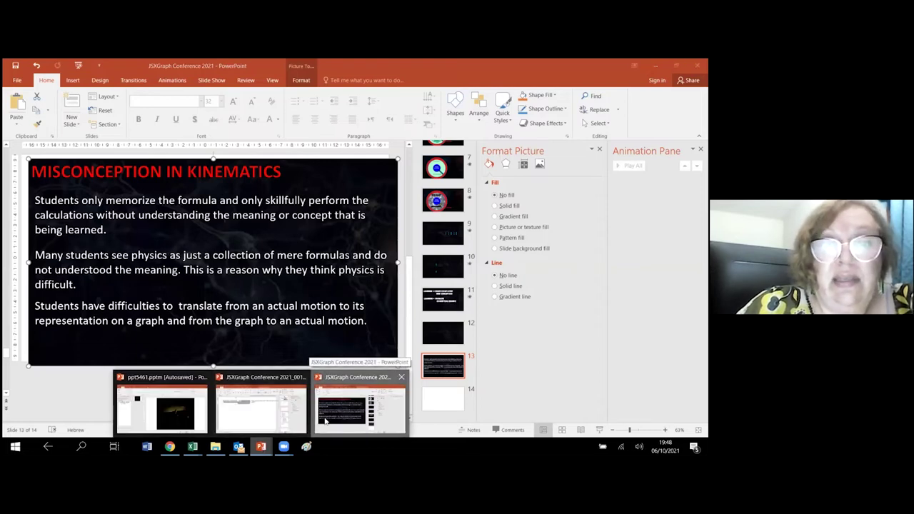
{"action": "left_click", "coordinate": [325, 421]}
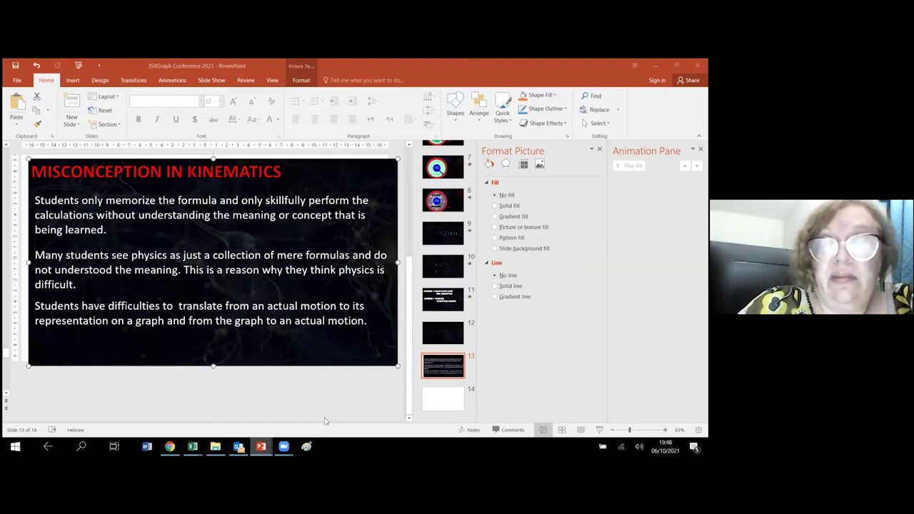
{"action": "mouse_move", "coordinate": [260, 449]}
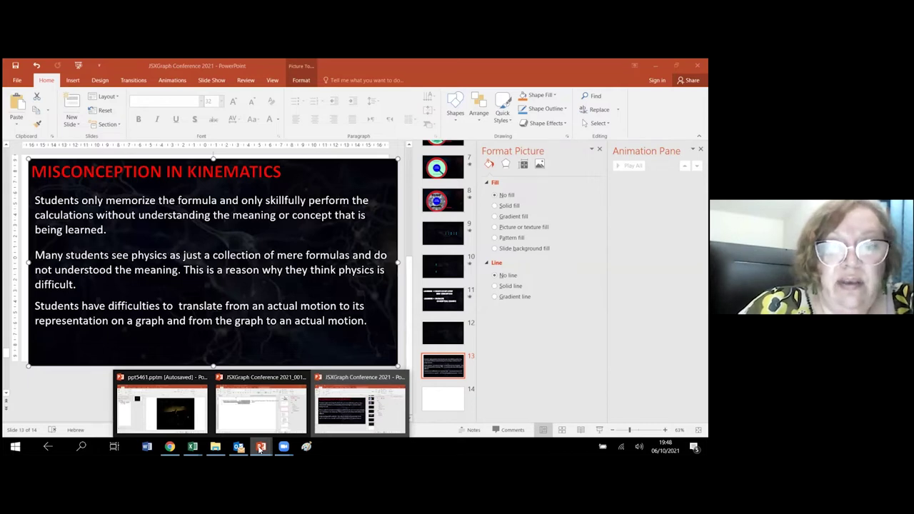
{"action": "left_click", "coordinate": [260, 449]}
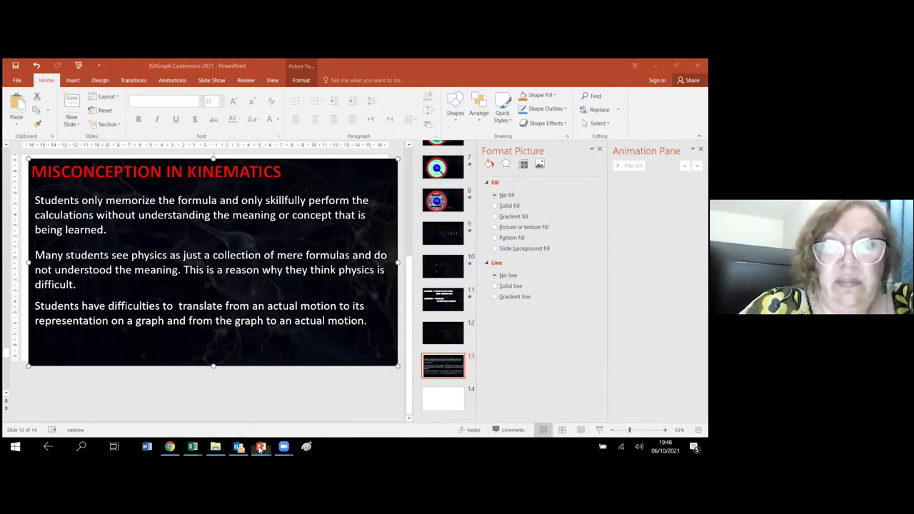
{"action": "right_click", "coordinate": [260, 449]}
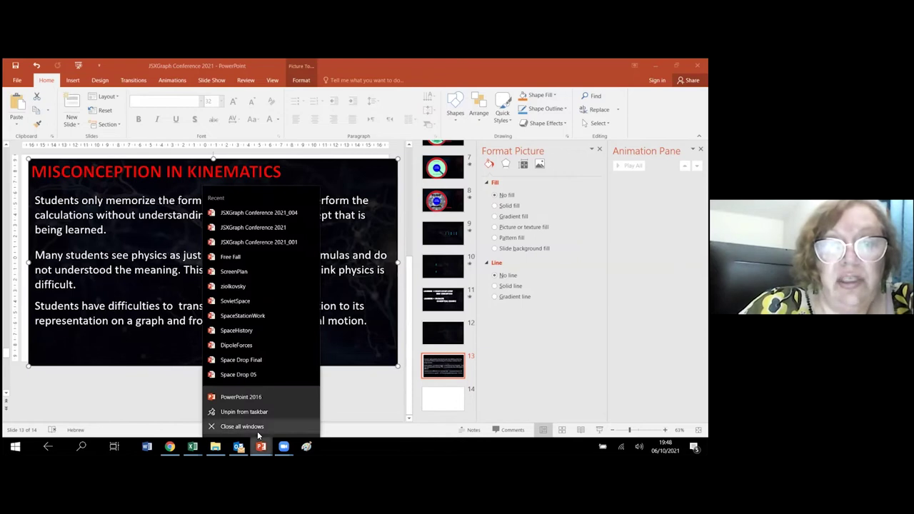
{"action": "key", "text": "Escape"}
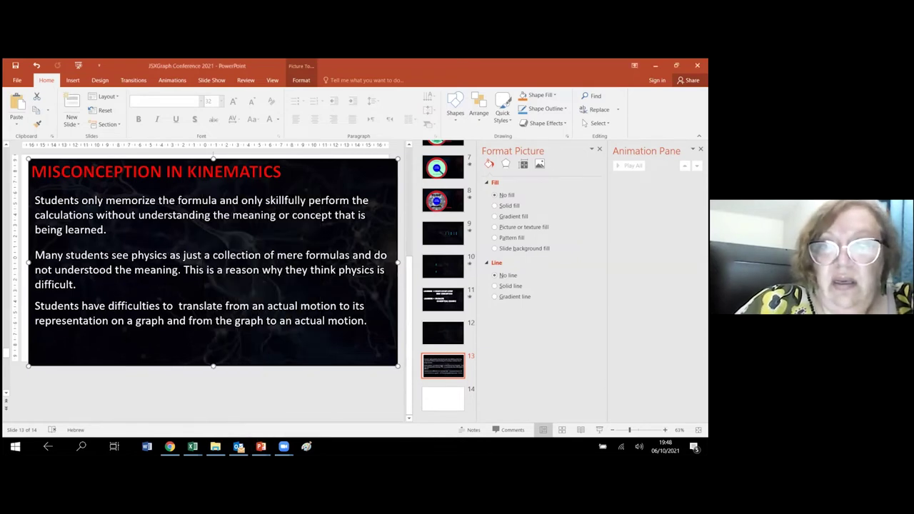
{"action": "left_click", "coordinate": [261, 448]}
Return to the slide show and reveal the light-blue 'What I want to learn' ring.
{"action": "left_click", "coordinate": [350, 410]}
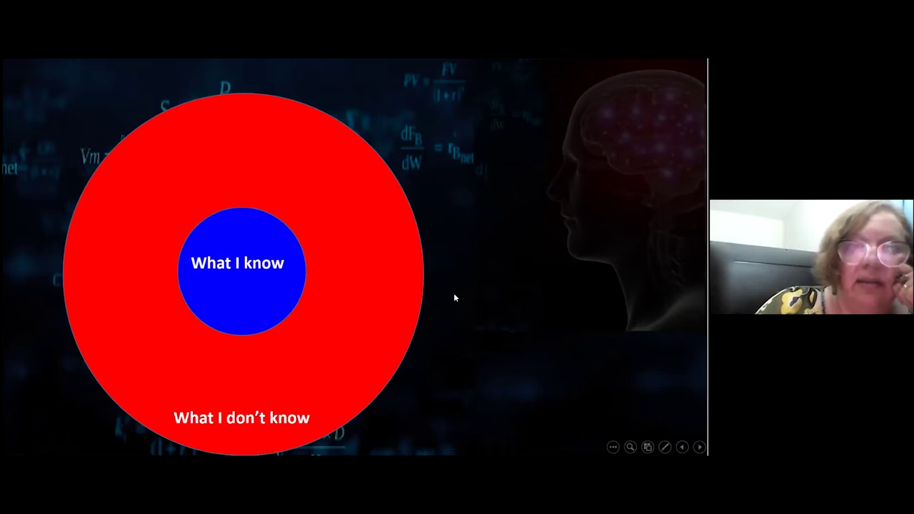
{"action": "left_click", "coordinate": [493, 301]}
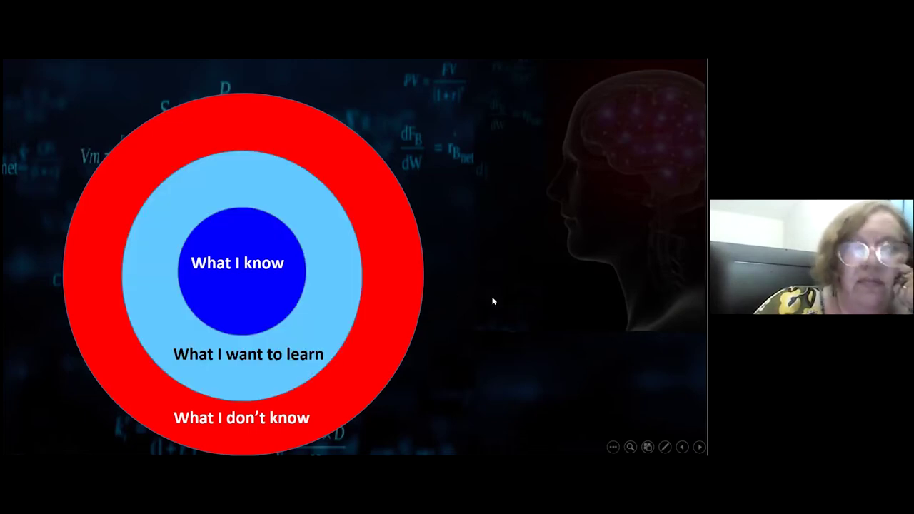
Advance to the Zone of Proximal Development slide with its SUCCESS! label.
{"action": "left_click", "coordinate": [493, 302]}
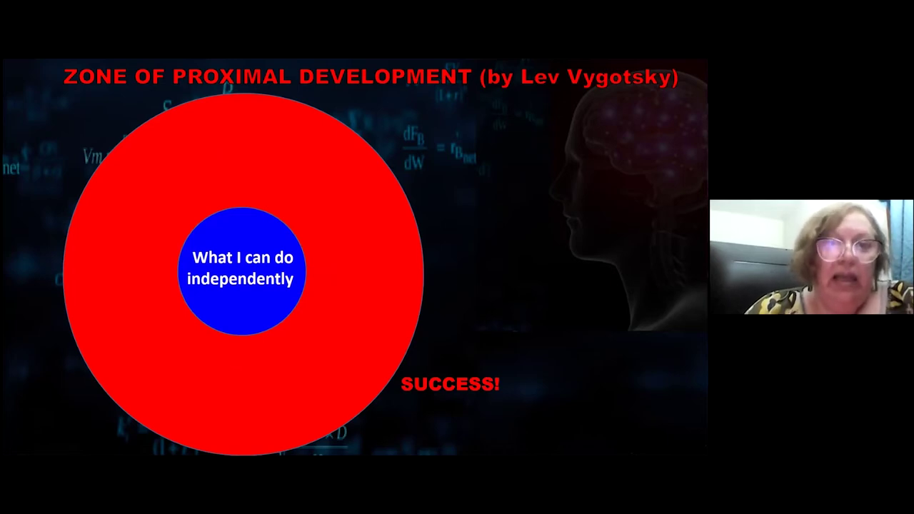
Advance through the guided-learning rings to the Learning Process – Cognitive Approach slide's green ring and arrow.
{"action": "key", "text": "Right"}
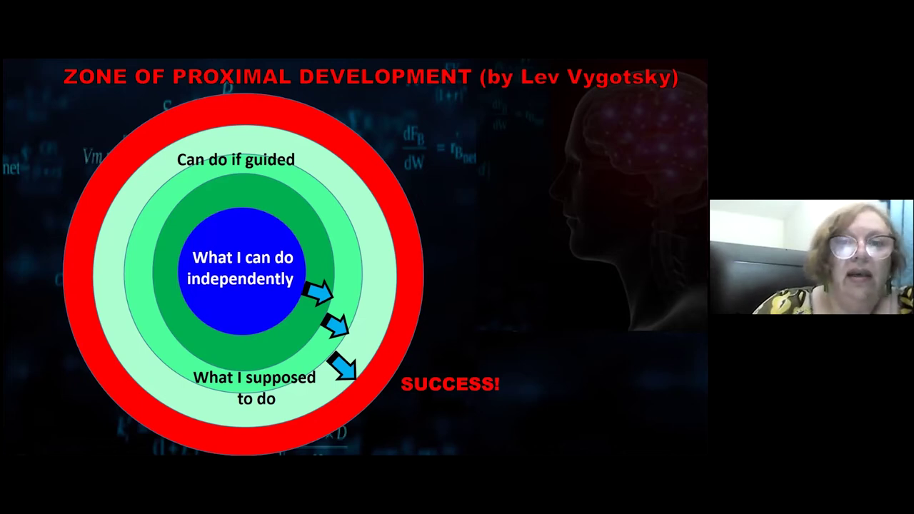
{"action": "key", "text": "Right"}
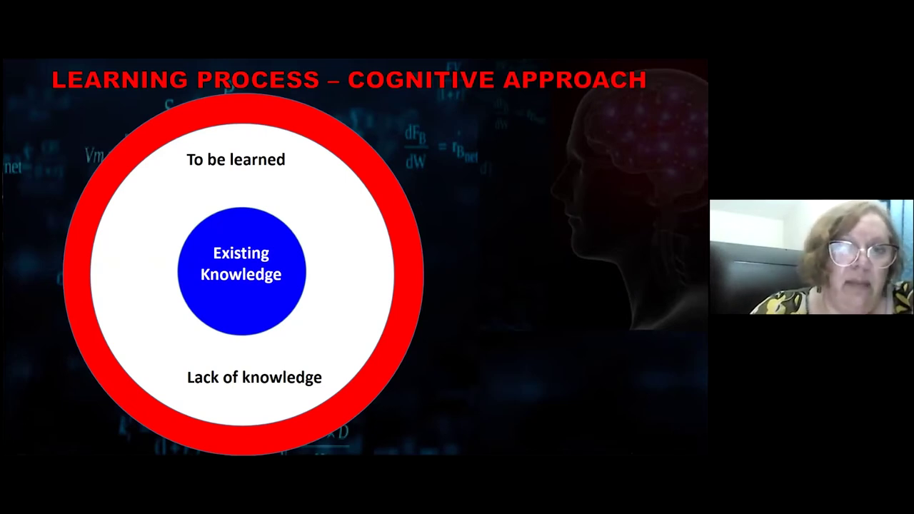
{"action": "key", "text": "Right"}
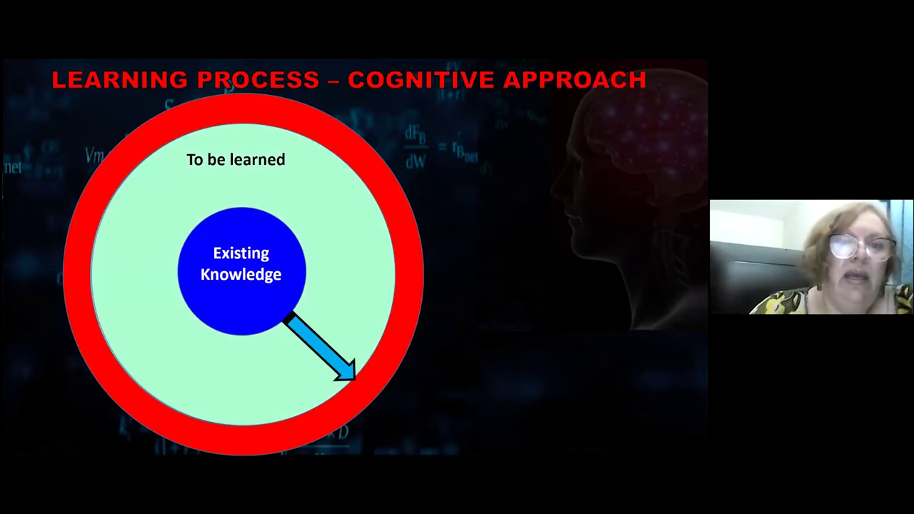
Play the builds: enlarge To be learned, fill the ring with pebbles plus Misconceptions, then show the yellow arrow and FAILURE!
{"action": "key", "text": "Right"}
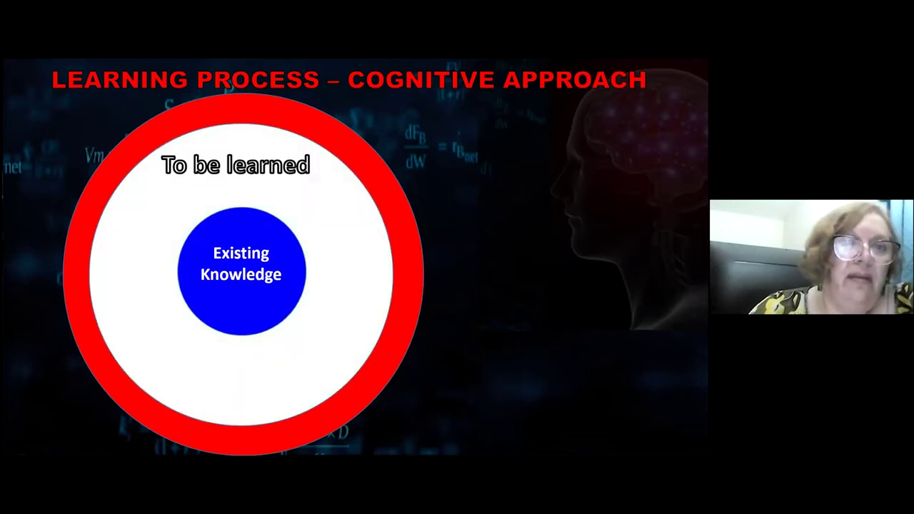
{"action": "key", "text": "Right"}
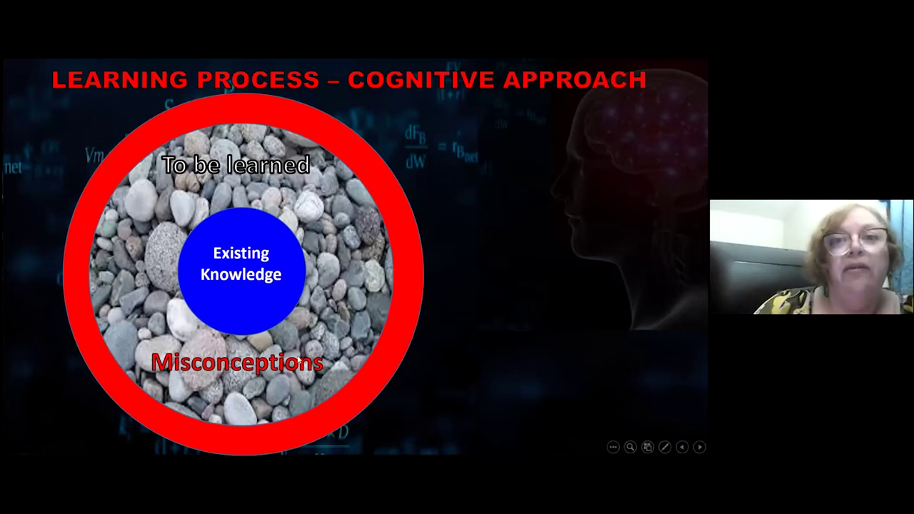
{"action": "left_click", "coordinate": [399, 292]}
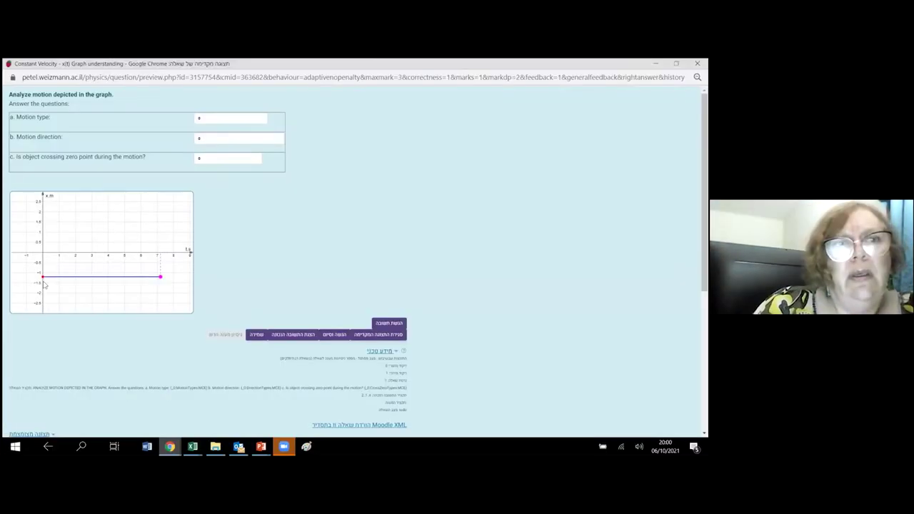
Answer the flat-line graph with Resting, Object is resting and Not crossing zero point, and submit for grading.
{"action": "mouse_move", "coordinate": [44, 280]}
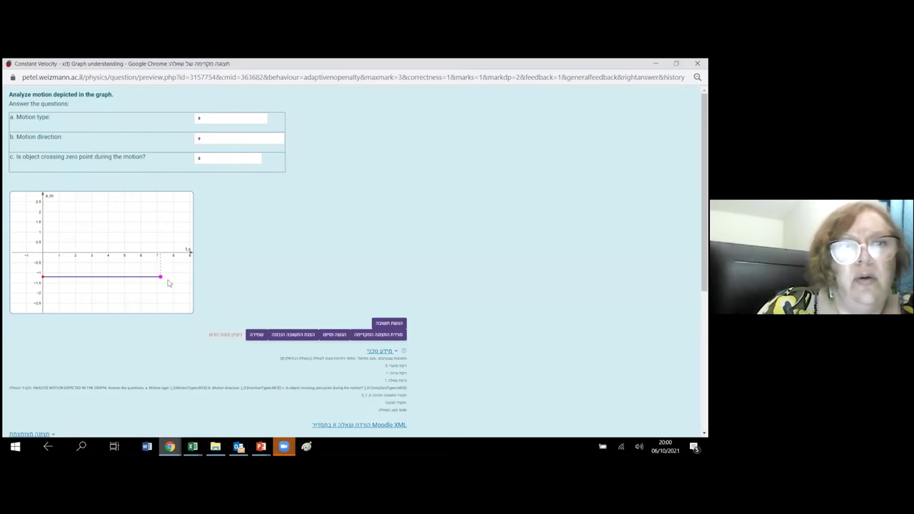
{"action": "mouse_move", "coordinate": [162, 282]}
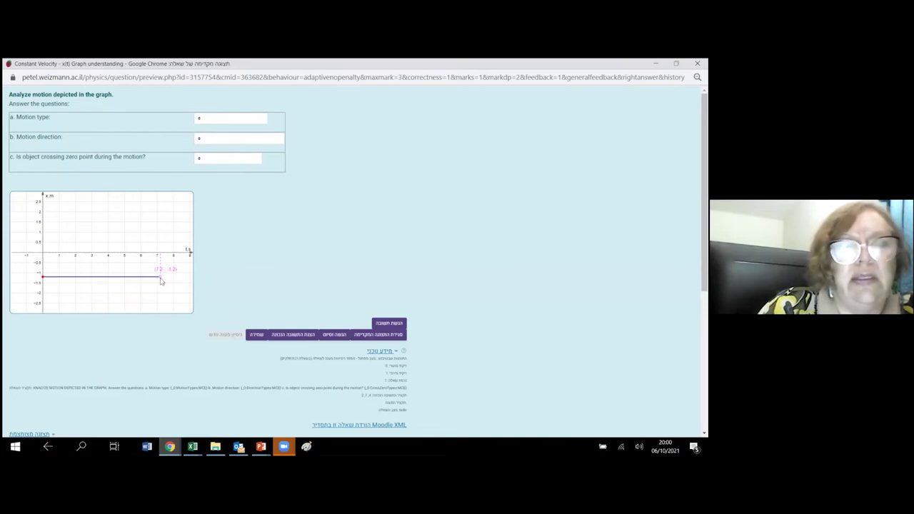
{"action": "left_click", "coordinate": [199, 120]}
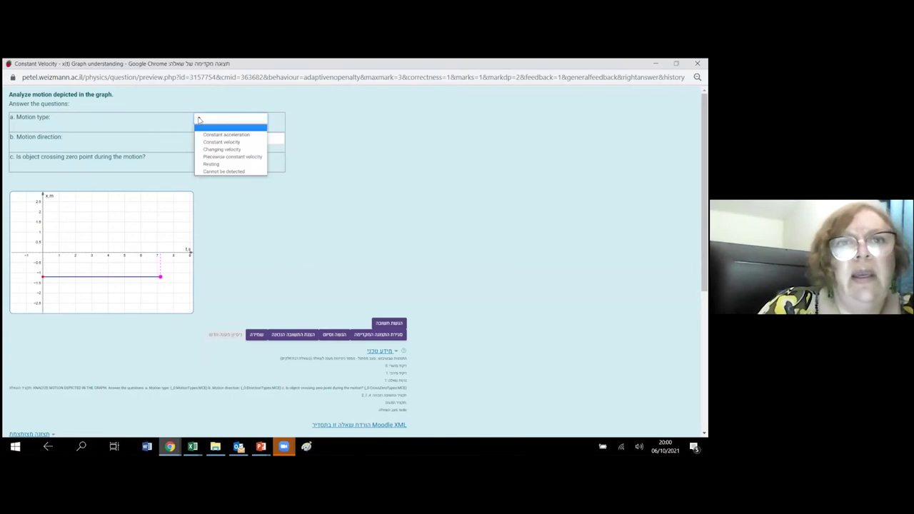
{"action": "left_click", "coordinate": [214, 165]}
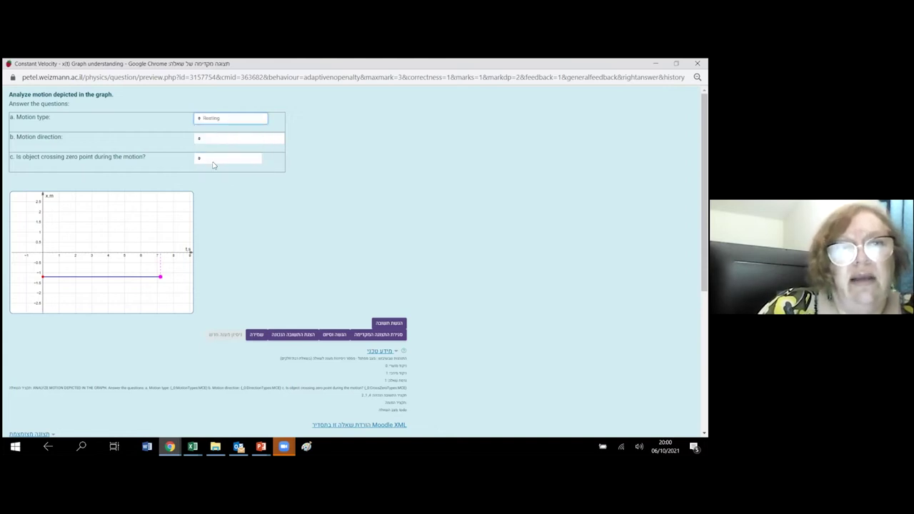
{"action": "left_click", "coordinate": [199, 141]}
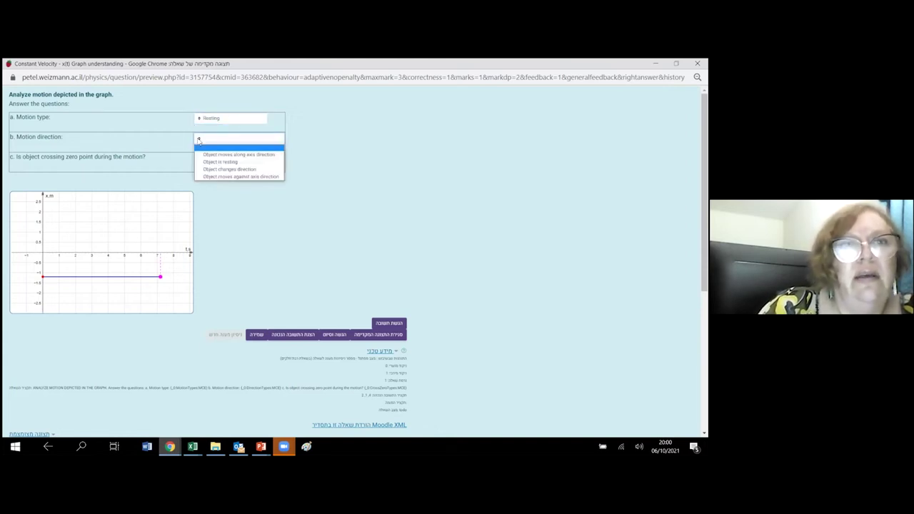
{"action": "left_click", "coordinate": [200, 161]}
{"action": "left_click", "coordinate": [199, 160]}
{"action": "left_click", "coordinate": [214, 190]}
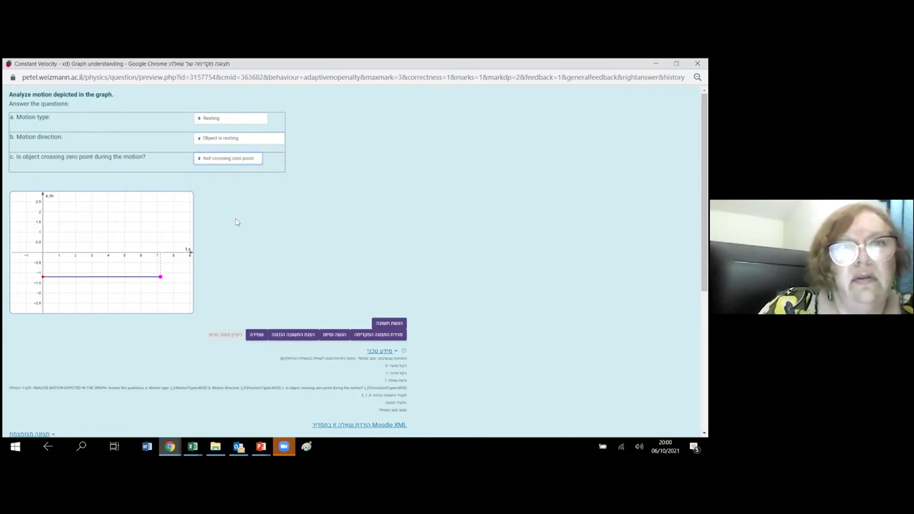
{"action": "left_click", "coordinate": [391, 330]}
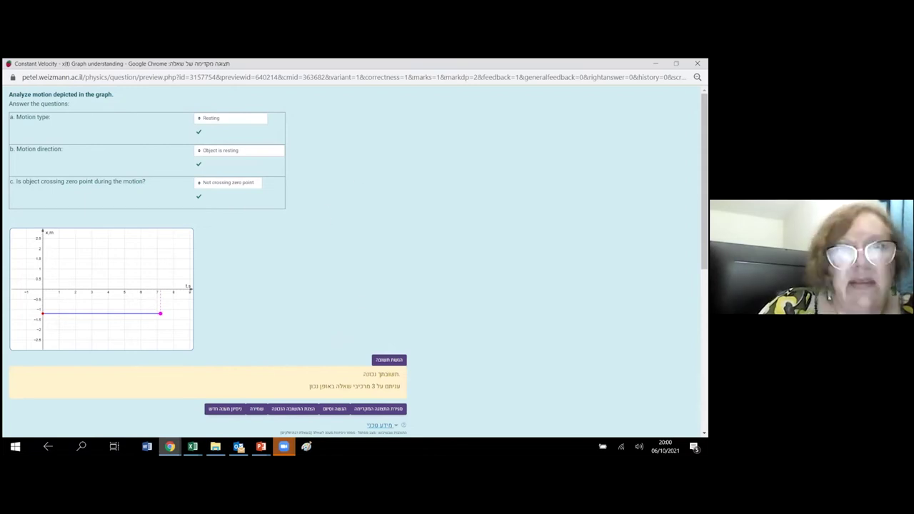
Re-preview row 4's Constant Velocity question and submit Constant velocity, Object moves against axis direction, Not crossing zero point.
{"action": "left_click", "coordinate": [698, 62]}
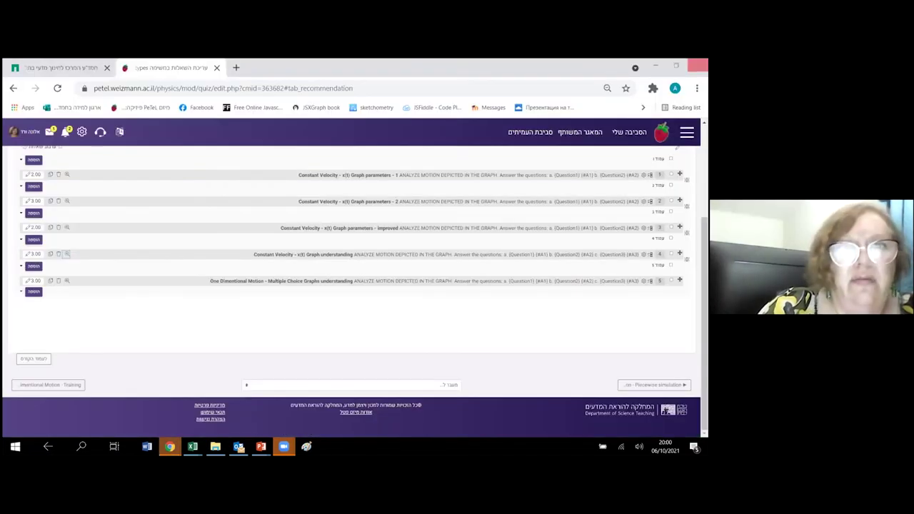
{"action": "left_click", "coordinate": [67, 255]}
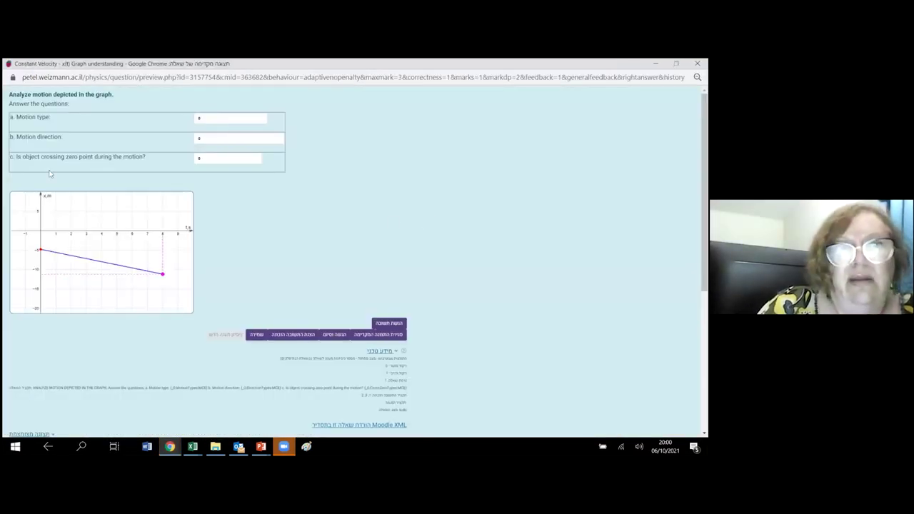
{"action": "left_click", "coordinate": [200, 119]}
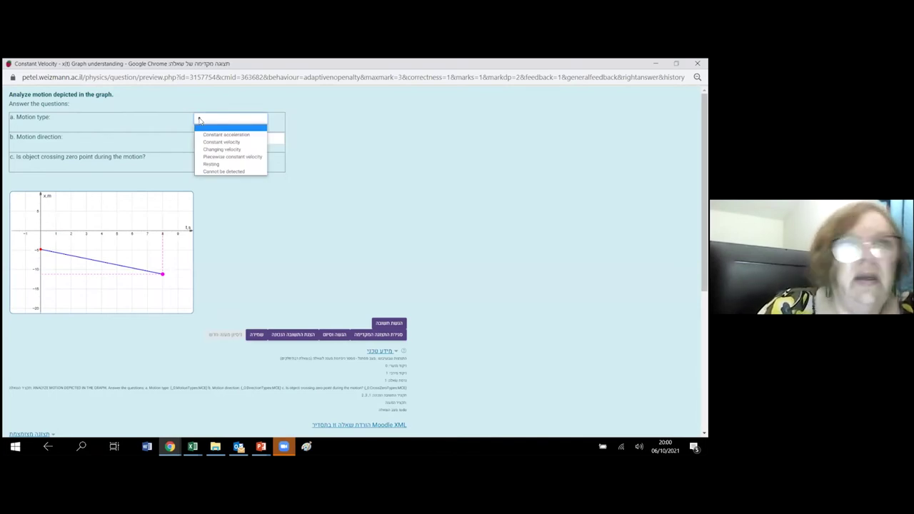
{"action": "left_click", "coordinate": [220, 143]}
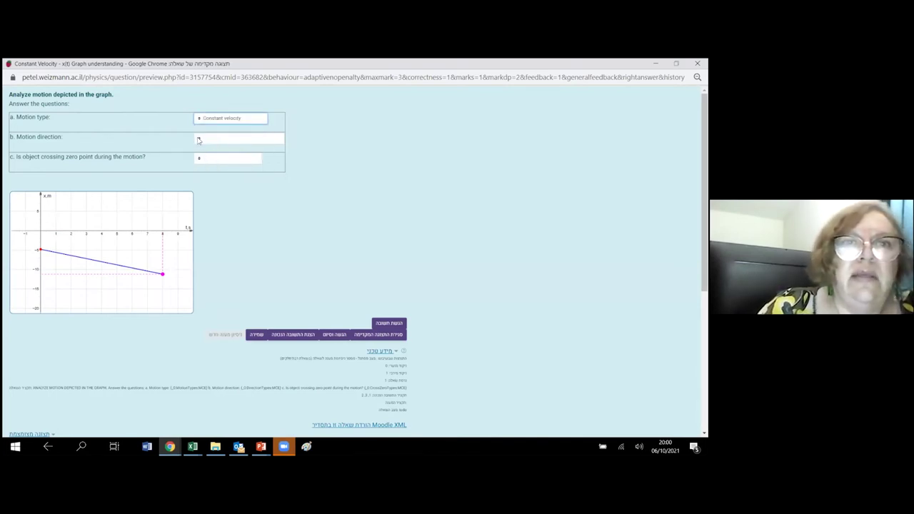
{"action": "left_click", "coordinate": [199, 140]}
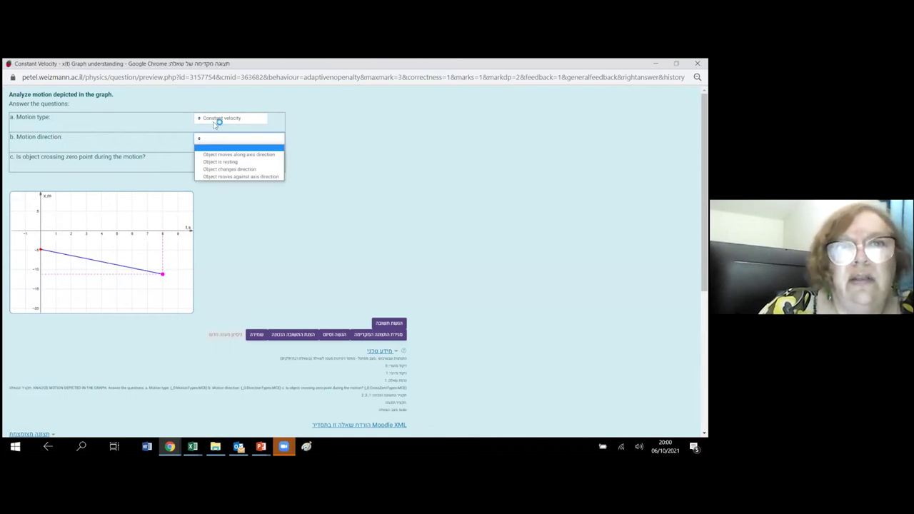
{"action": "left_click", "coordinate": [221, 176]}
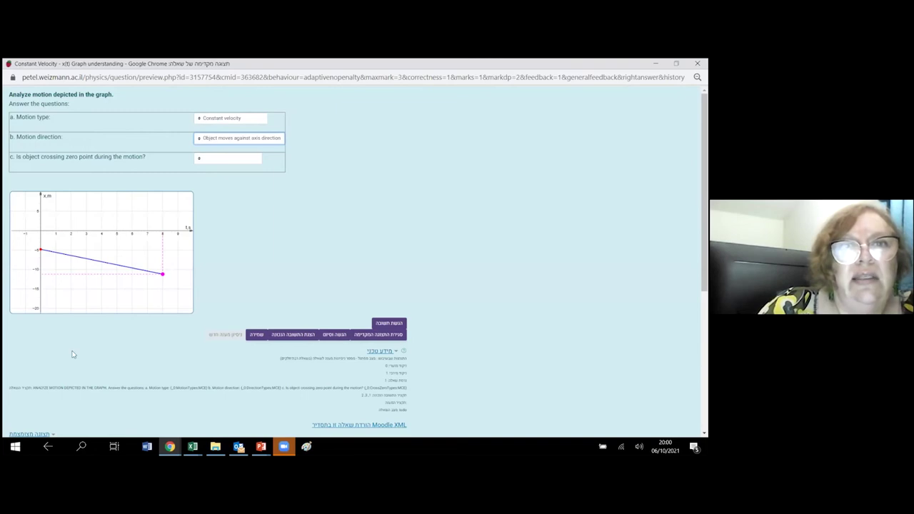
{"action": "left_click", "coordinate": [201, 159]}
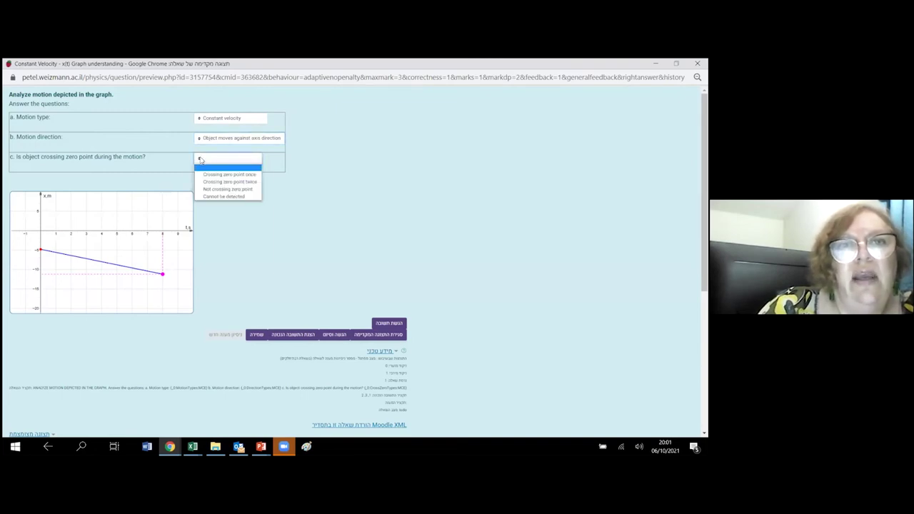
{"action": "left_click", "coordinate": [215, 189]}
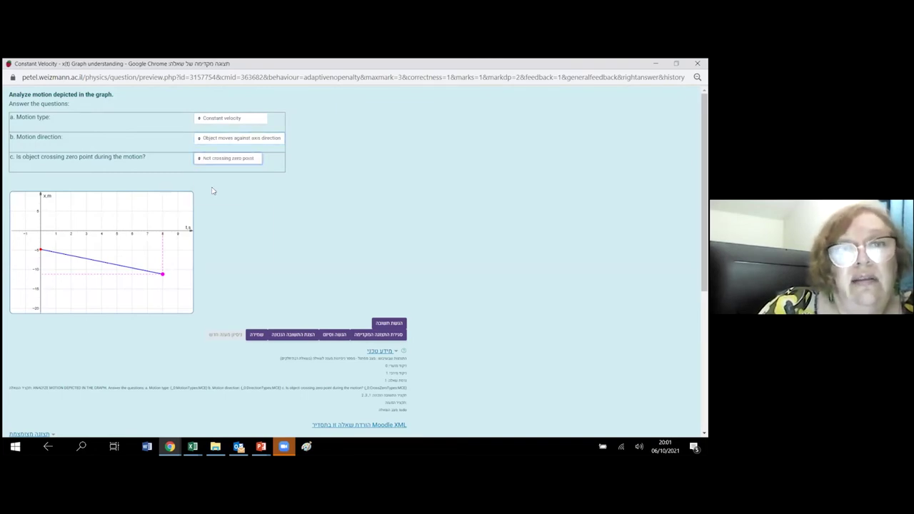
{"action": "left_click", "coordinate": [389, 324]}
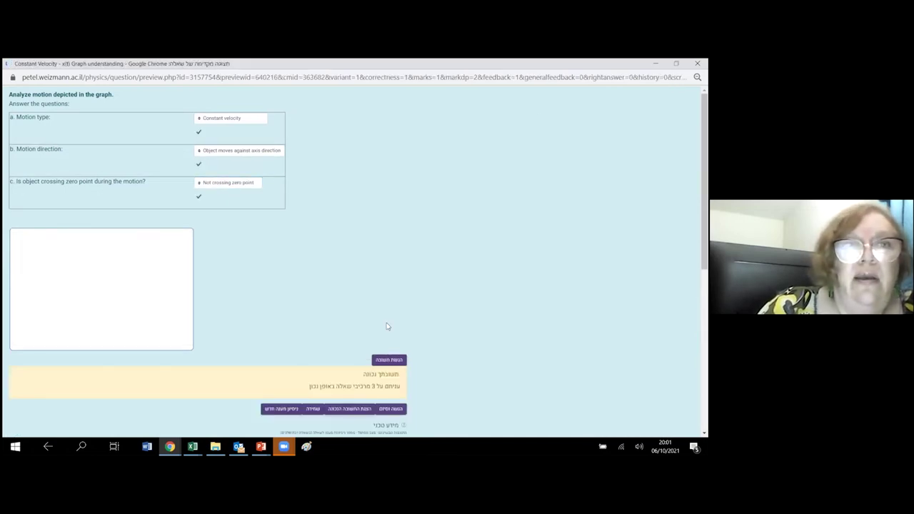
Close the current preview and preview row 5's One Dimentional Motion multiple choice question.
{"action": "left_click", "coordinate": [698, 63]}
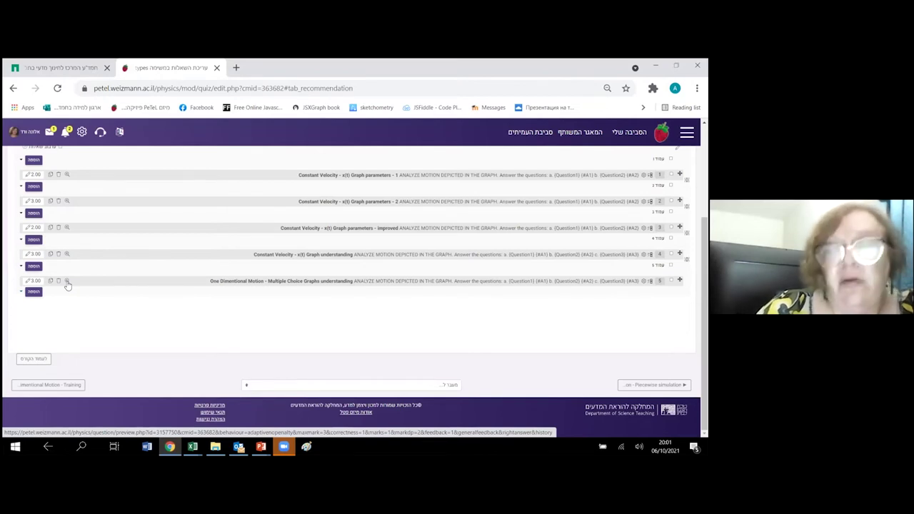
{"action": "left_click", "coordinate": [67, 283]}
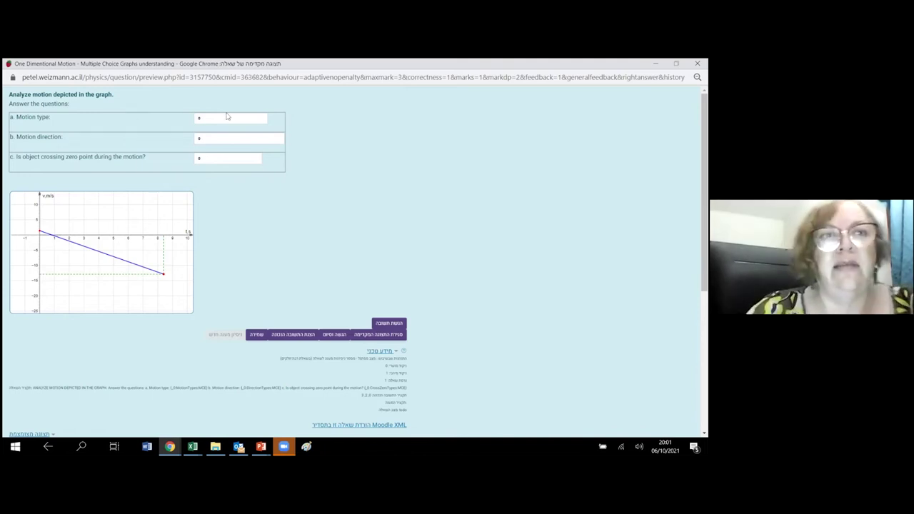
Choose Constant acceleration, Object changes direction and Cannot be detected for the falling velocity graph, then submit.
{"action": "left_click", "coordinate": [198, 119]}
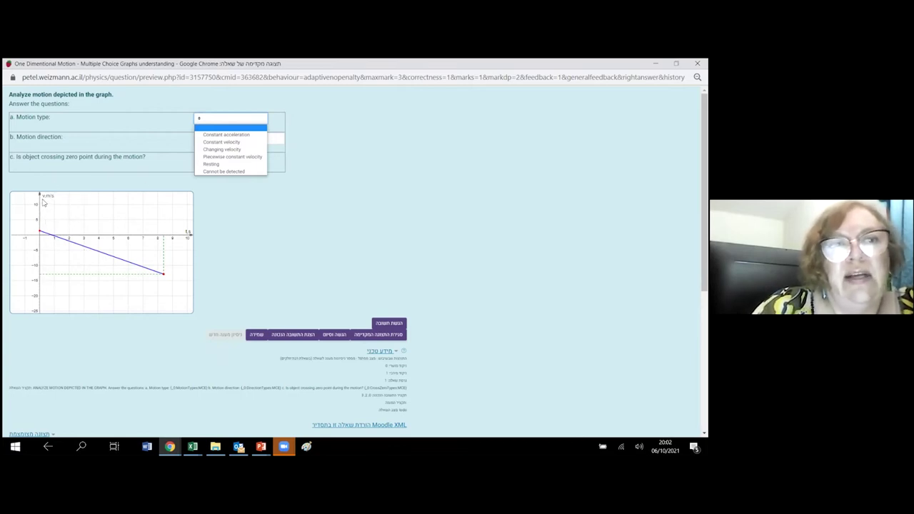
{"action": "left_click", "coordinate": [228, 135]}
{"action": "left_click", "coordinate": [199, 141]}
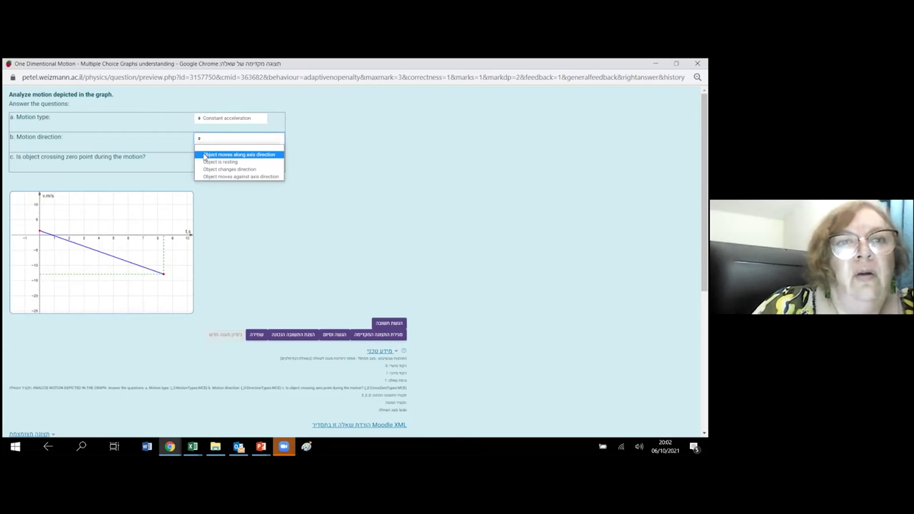
{"action": "left_click", "coordinate": [214, 170]}
{"action": "left_click", "coordinate": [200, 160]}
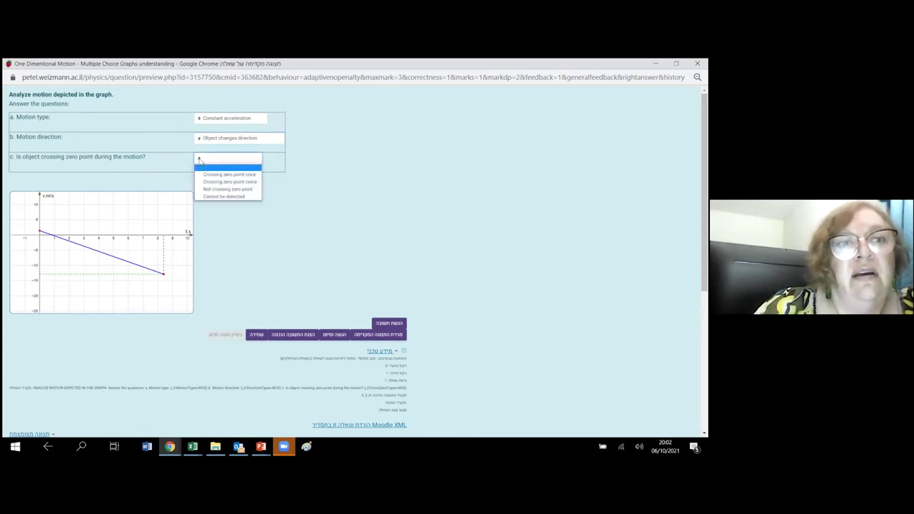
{"action": "left_click", "coordinate": [221, 198]}
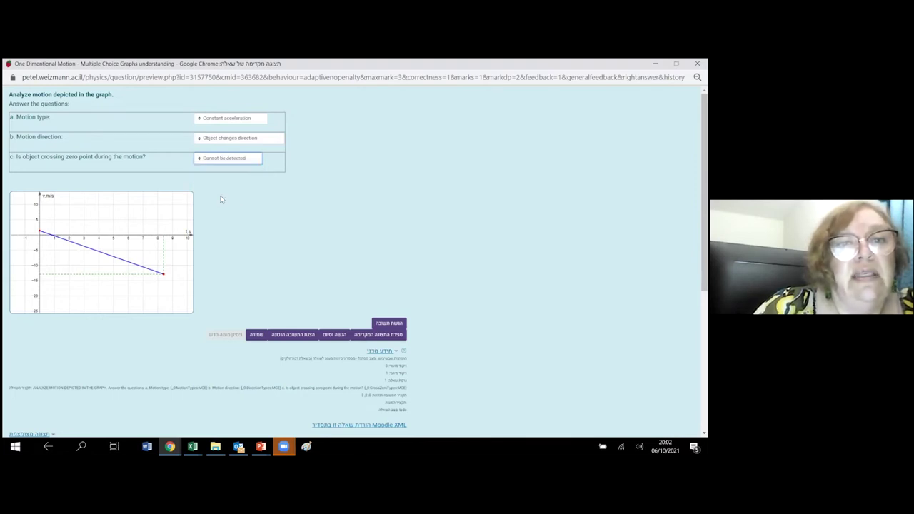
{"action": "left_click", "coordinate": [390, 335]}
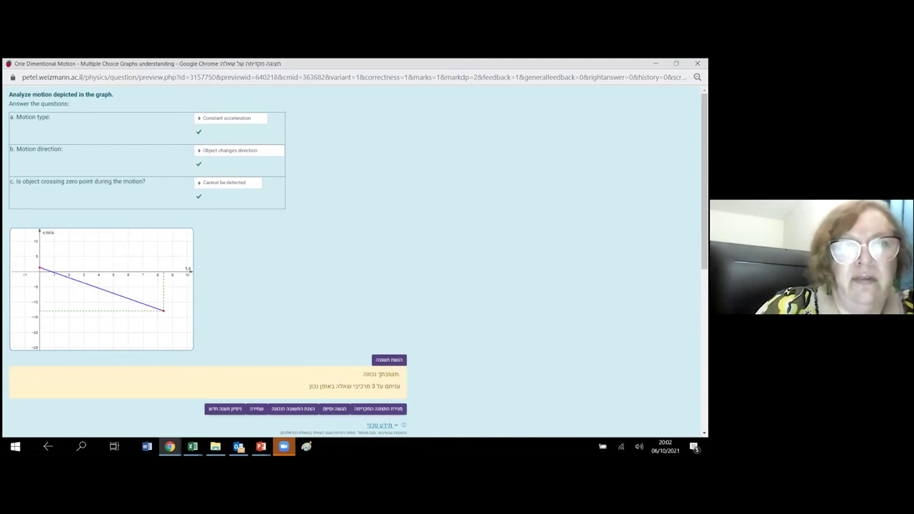
Close the preview and open the One Dimentional Motion multiple choice question's edit form.
{"action": "left_click", "coordinate": [698, 63]}
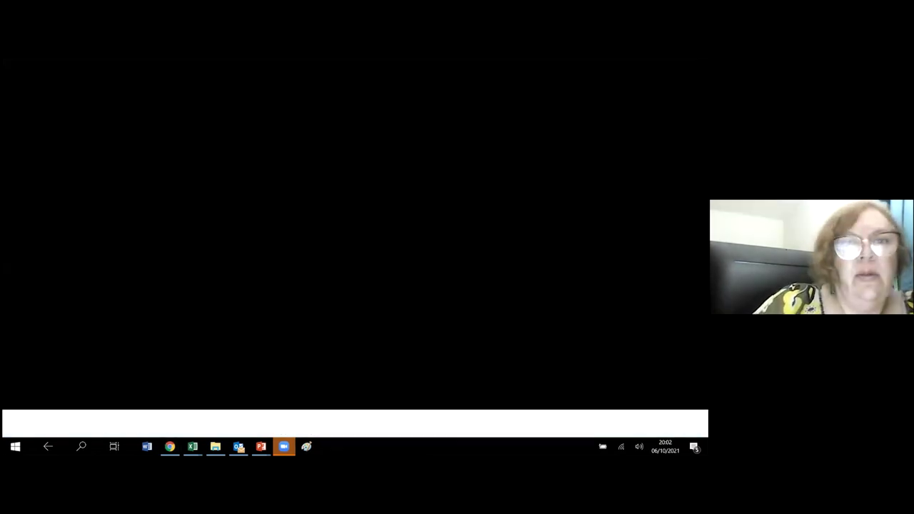
{"action": "left_click", "coordinate": [252, 283]}
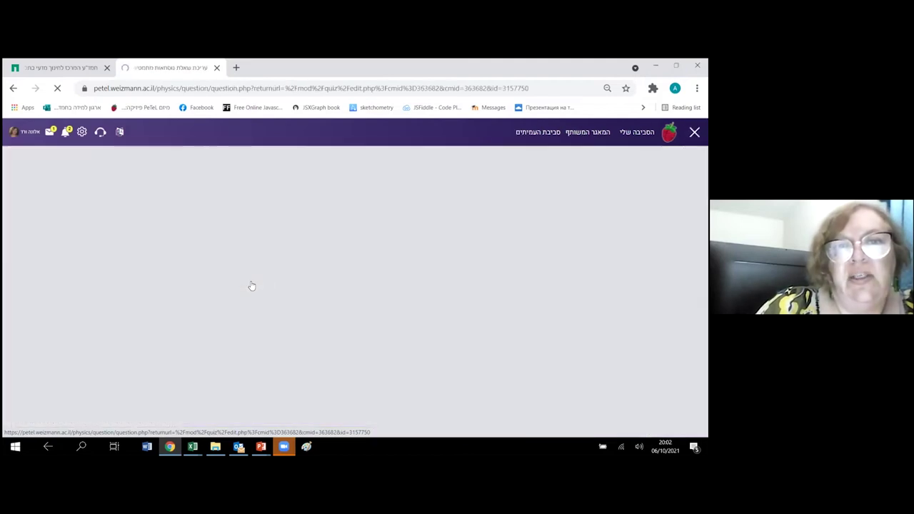
Drag the general variables box taller to read the iCase value list and case comments.
{"action": "scroll", "coordinate": [518, 200], "scroll_direction": "down", "scroll_amount": 2}
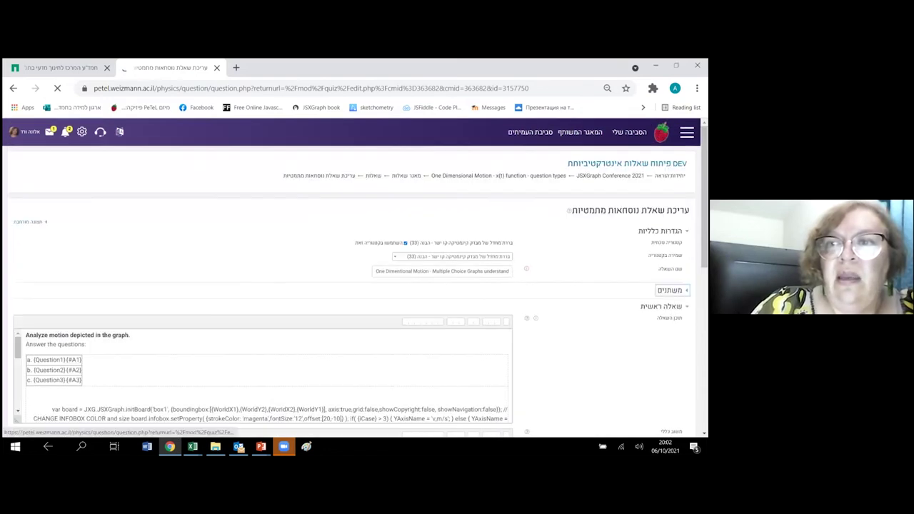
{"action": "scroll", "coordinate": [534, 206], "scroll_direction": "down", "scroll_amount": 2}
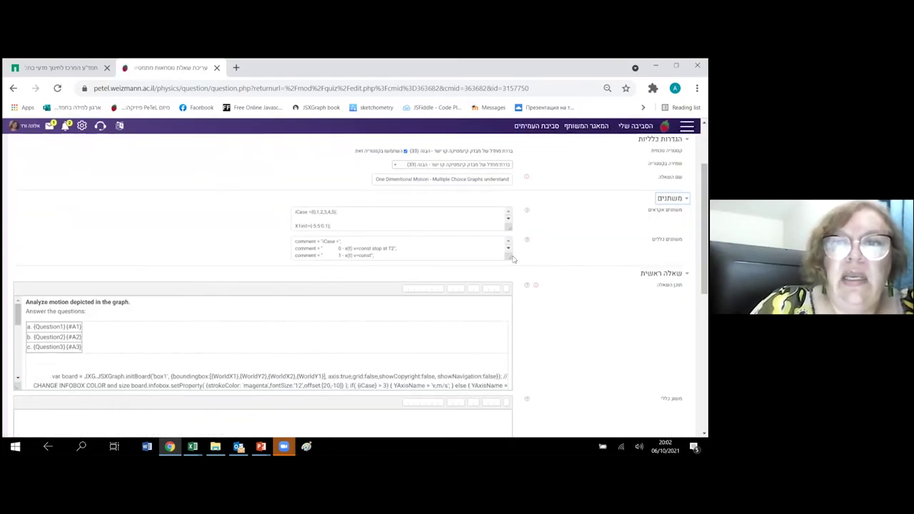
{"action": "left_click_drag", "start_coordinate": [509, 260], "coordinate": [509, 348]}
{"action": "left_click_drag", "start_coordinate": [337, 213], "coordinate": [284, 219]}
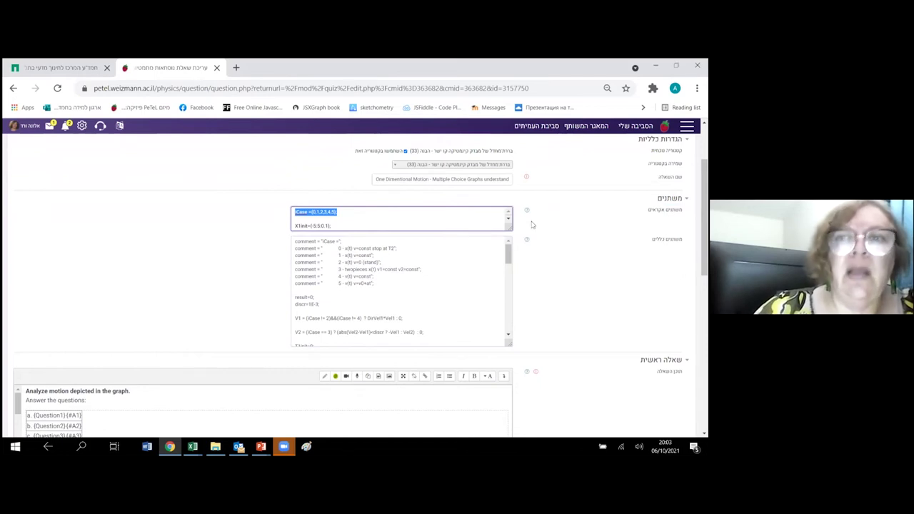
{"action": "scroll", "coordinate": [549, 230], "scroll_direction": "down", "scroll_amount": 15}
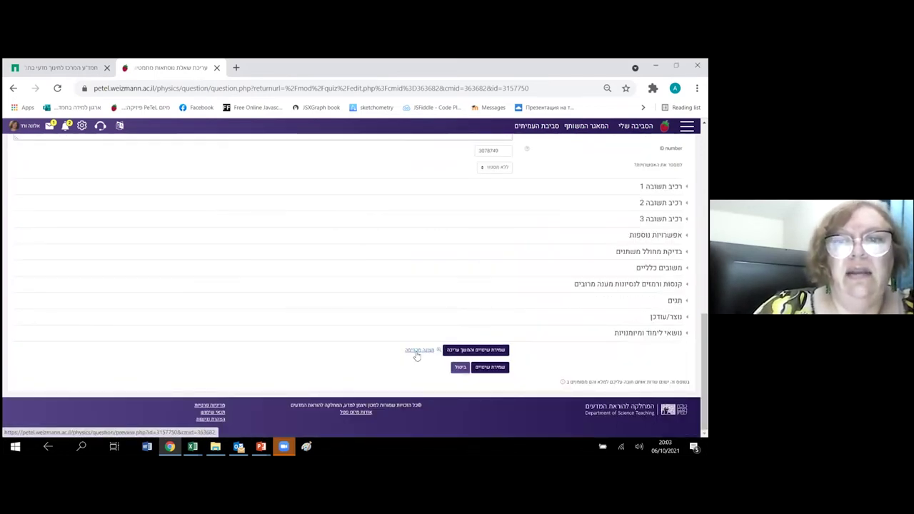
Preview the question twice to compare two random graph variants, closing each preview.
{"action": "left_click", "coordinate": [418, 351]}
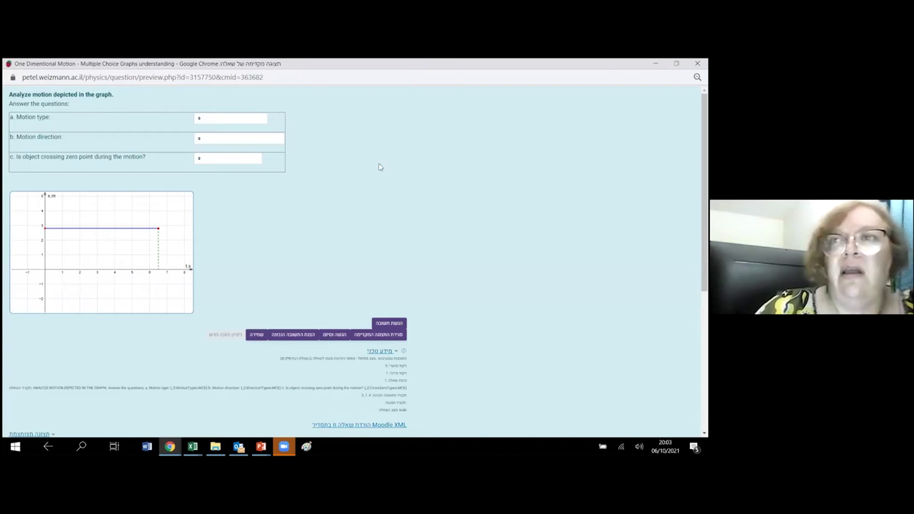
{"action": "key", "text": "ctrl+w"}
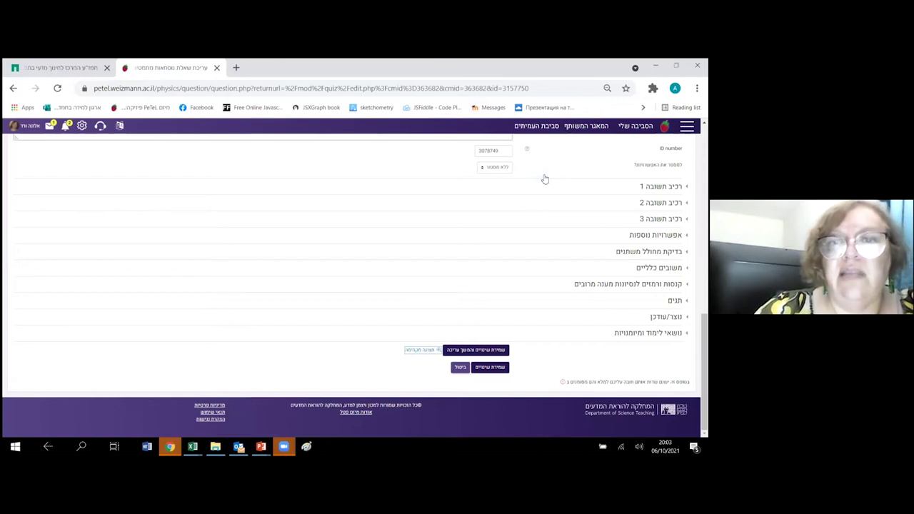
{"action": "key", "text": "ctrl+shift+t"}
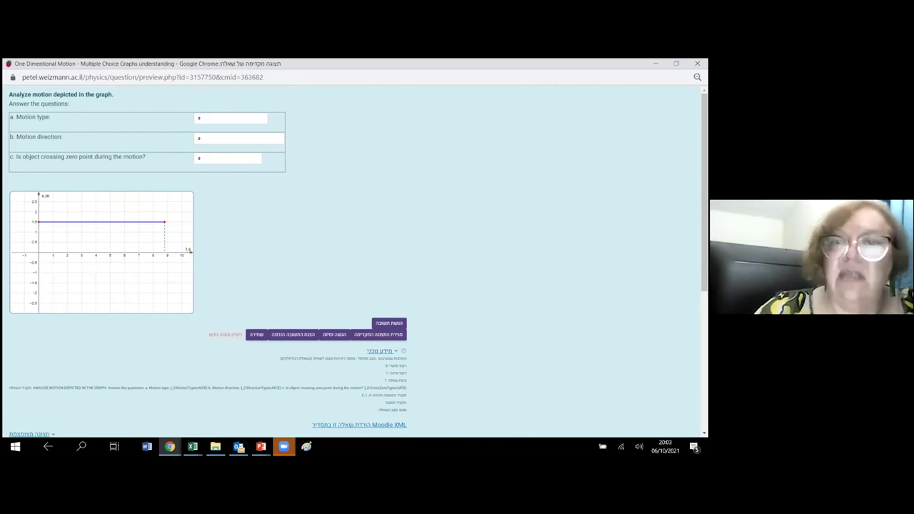
{"action": "key", "text": "ctrl+w"}
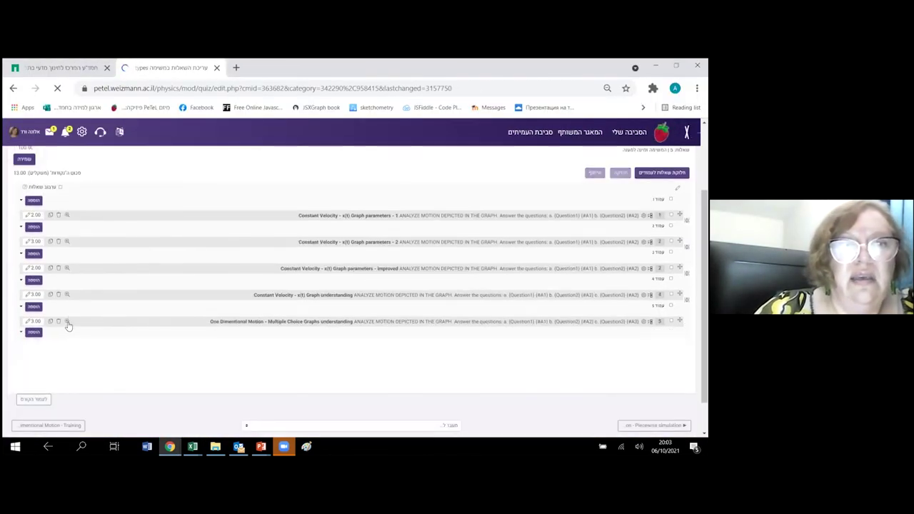
Preview the last quiz question, close it, and open that question's edit form.
{"action": "left_click", "coordinate": [66, 322]}
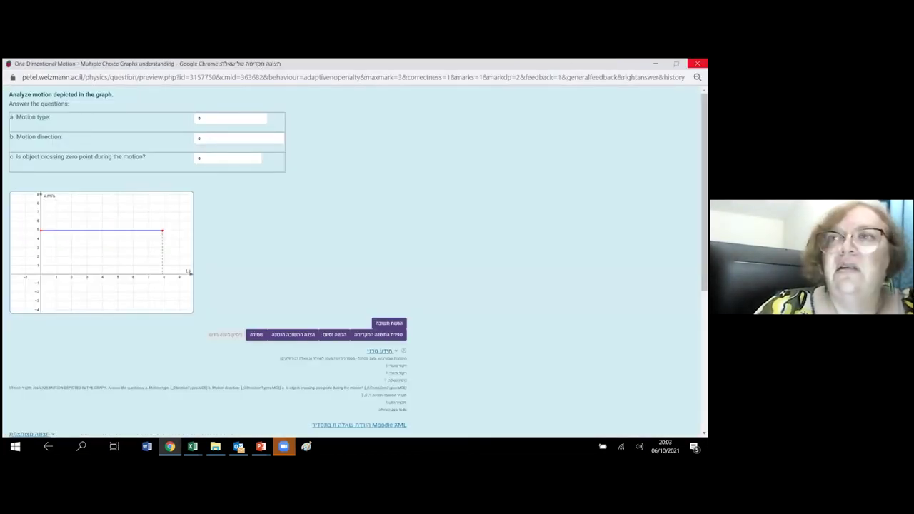
{"action": "left_click", "coordinate": [698, 63]}
{"action": "left_click", "coordinate": [372, 327]}
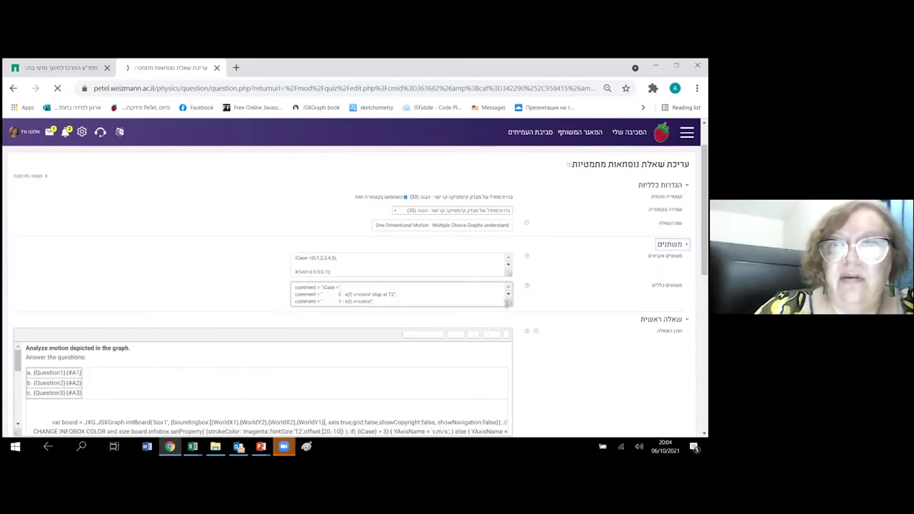
Enlarge the Global variables box and add the line iCase = 3 after the case comments.
{"action": "left_click_drag", "start_coordinate": [509, 307], "coordinate": [508, 403]}
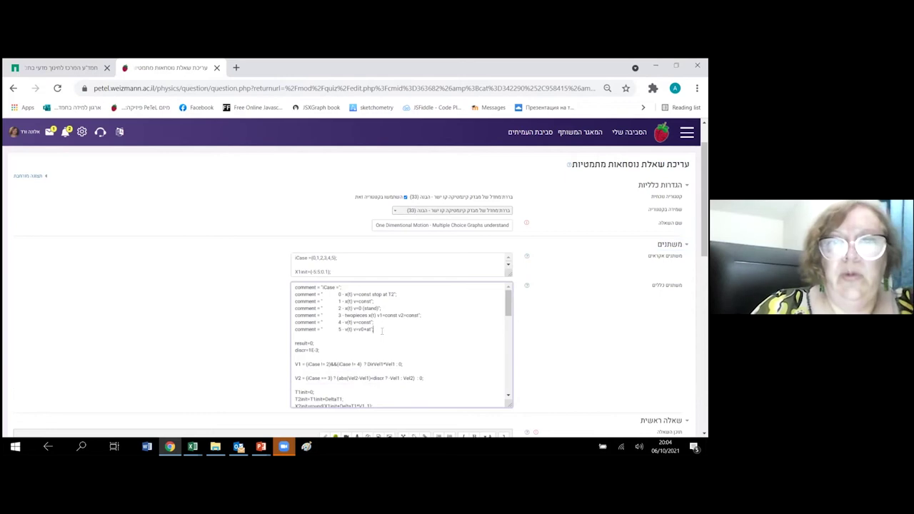
{"action": "key", "text": "Return"}
{"action": "key", "text": "Return"}
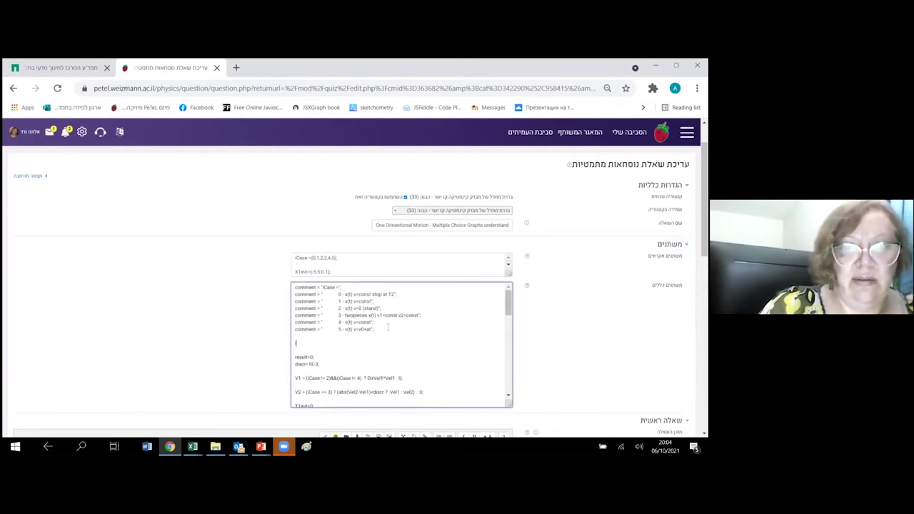
{"action": "type", "text": "iCase"}
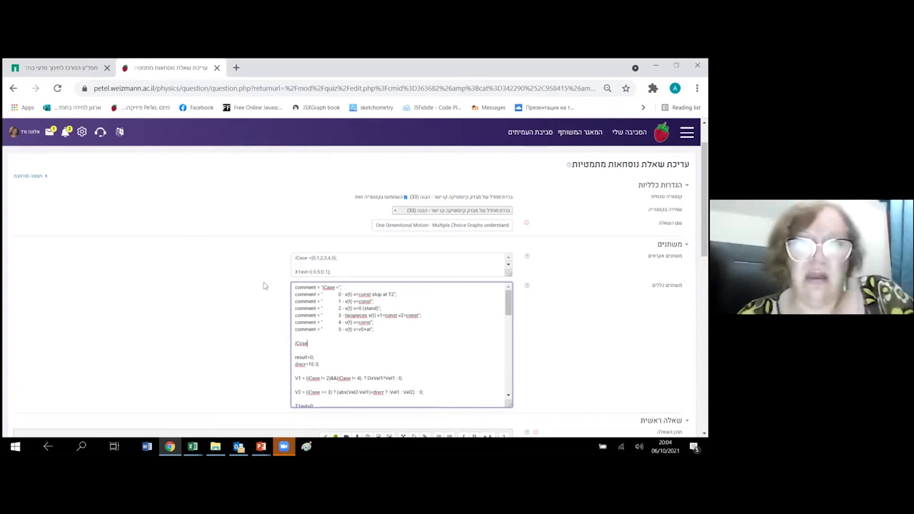
{"action": "left_click", "coordinate": [310, 258]}
{"action": "double_click", "coordinate": [302, 258]}
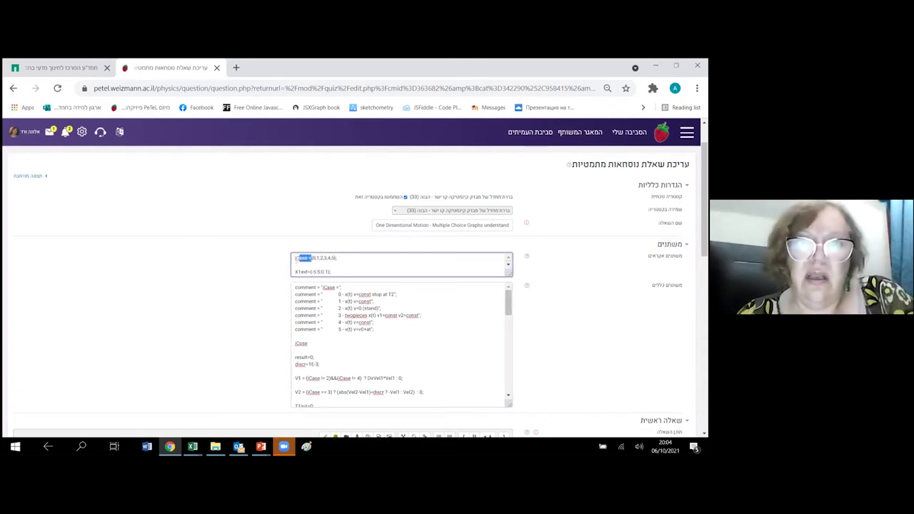
{"action": "double_click", "coordinate": [300, 343]}
{"action": "key", "text": "End"}
{"action": "type", "text": "= 3"}
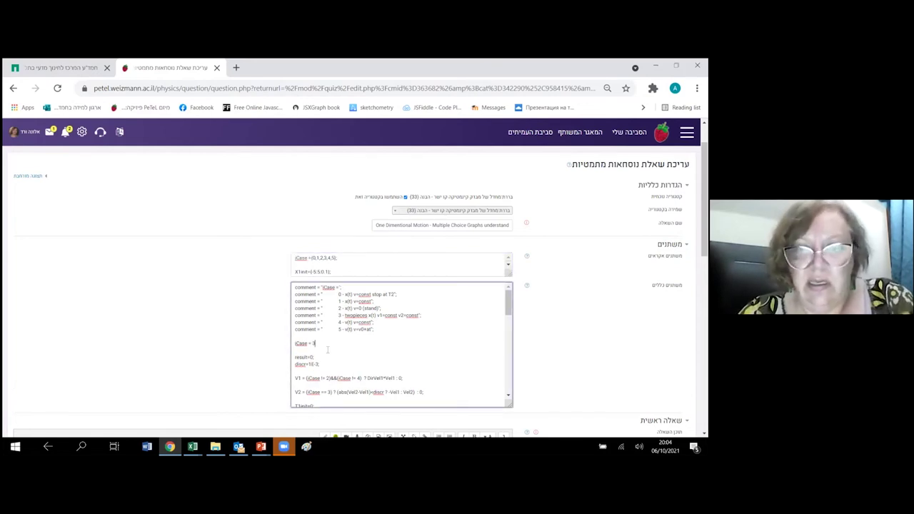
{"action": "scroll", "coordinate": [527, 381], "scroll_direction": "down", "scroll_amount": 5}
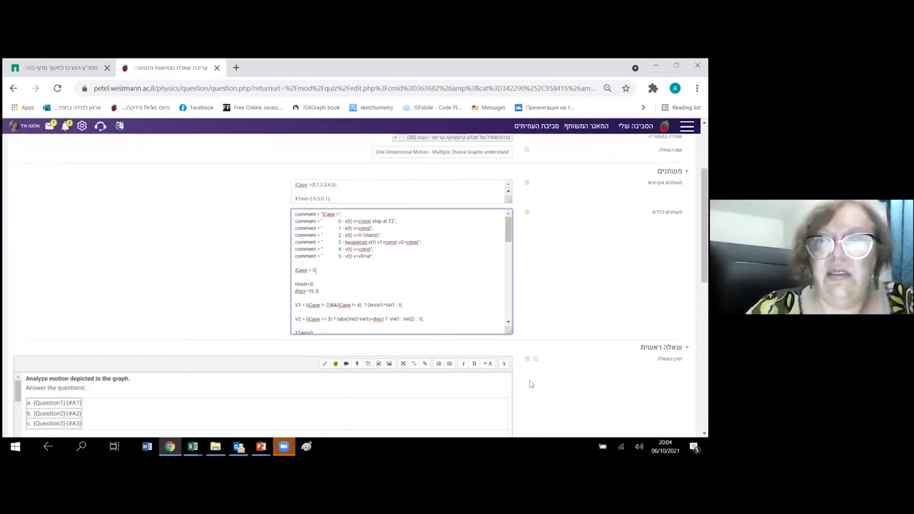
{"action": "scroll", "coordinate": [527, 381], "scroll_direction": "down", "scroll_amount": 5}
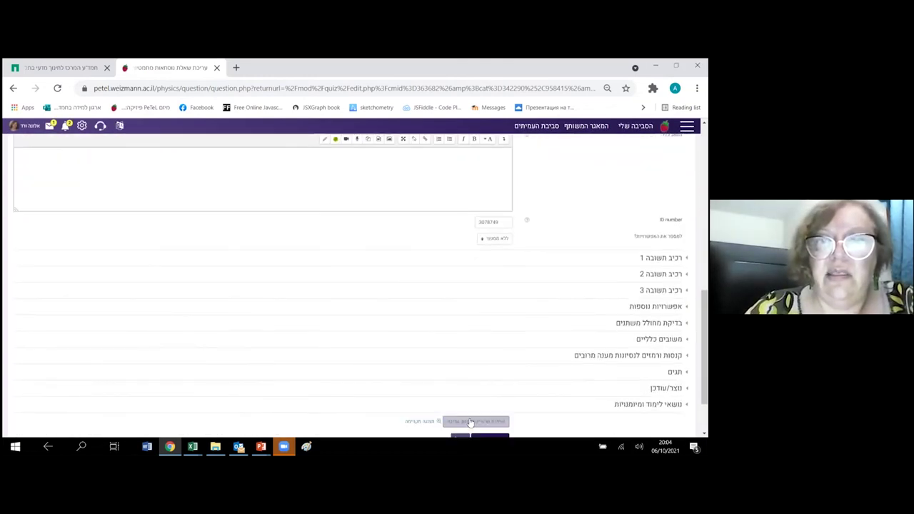
Save the fixed-case question's variable changes and open its preview.
{"action": "left_click", "coordinate": [469, 421]}
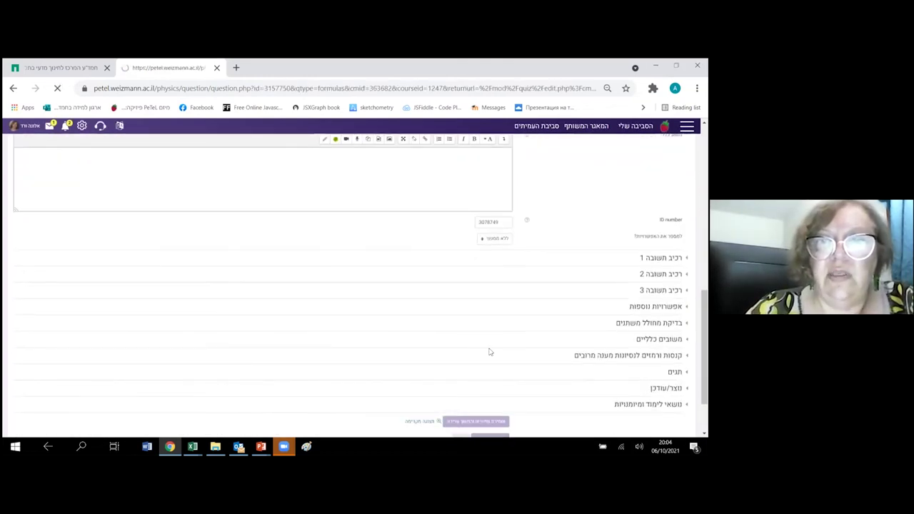
{"action": "scroll", "coordinate": [490, 351], "scroll_direction": "down", "scroll_amount": 15}
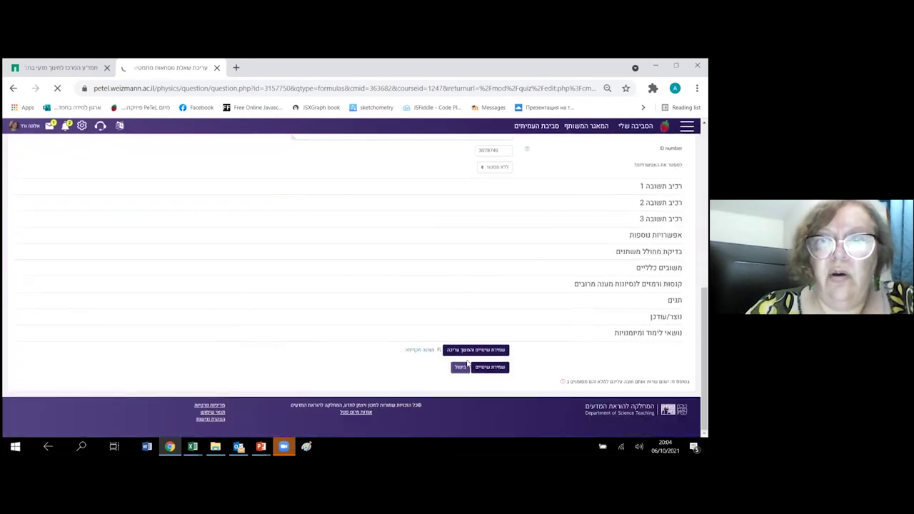
{"action": "left_click", "coordinate": [424, 351]}
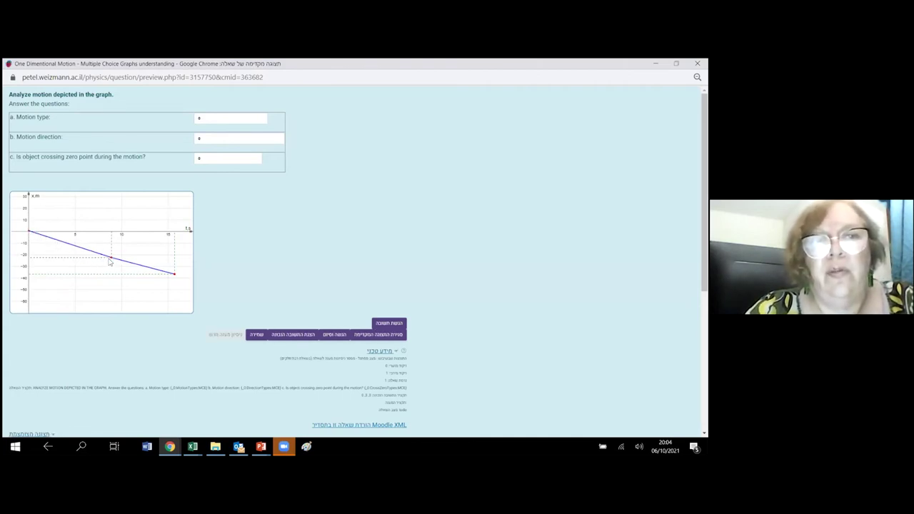
Answer Piecewise constant velocity, Object moves against axis direction and Crossing zero point once, then submit for grading.
{"action": "left_click", "coordinate": [200, 120]}
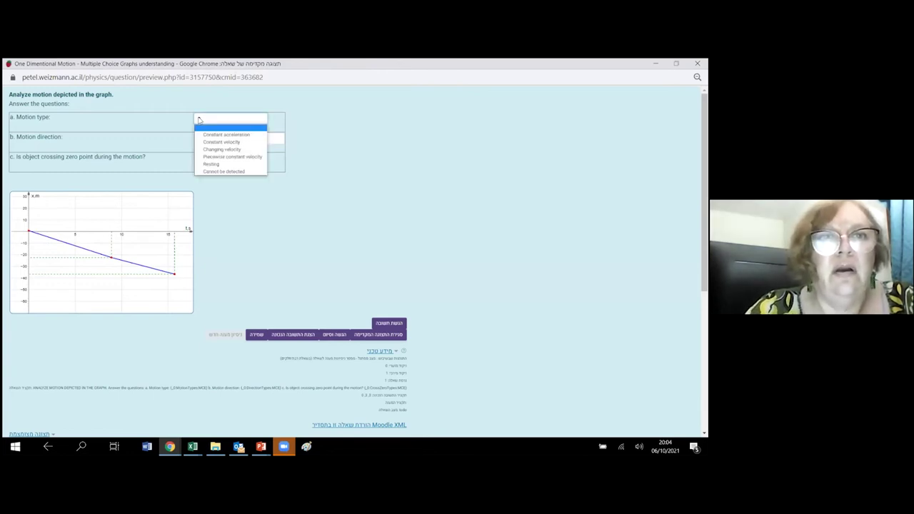
{"action": "left_click", "coordinate": [214, 158]}
{"action": "left_click", "coordinate": [199, 140]}
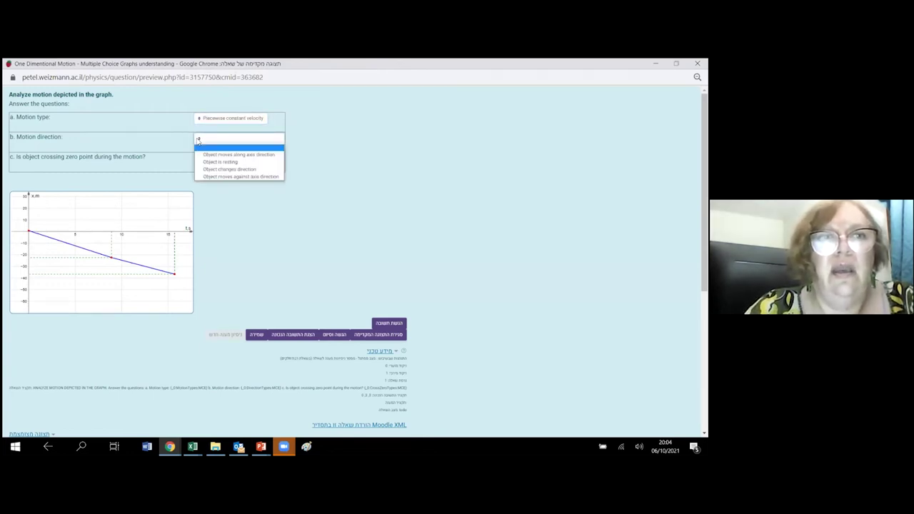
{"action": "left_click", "coordinate": [224, 178]}
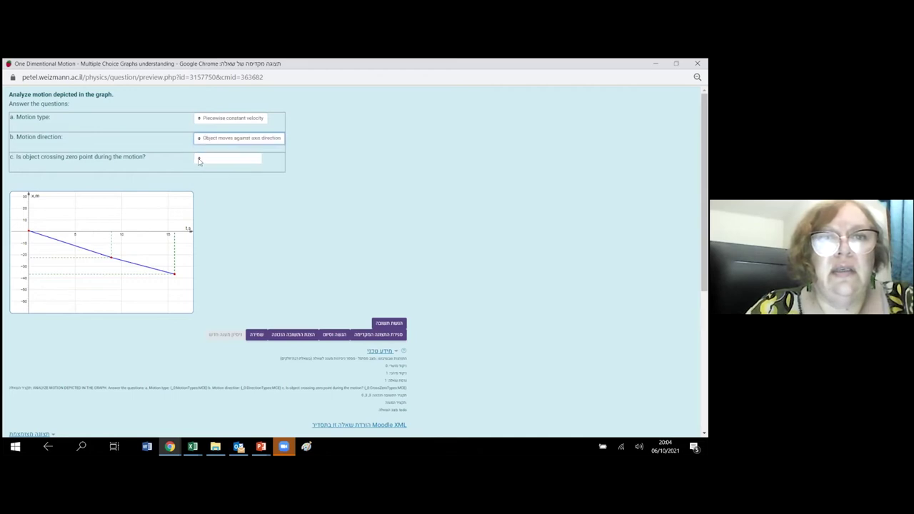
{"action": "left_click", "coordinate": [201, 161]}
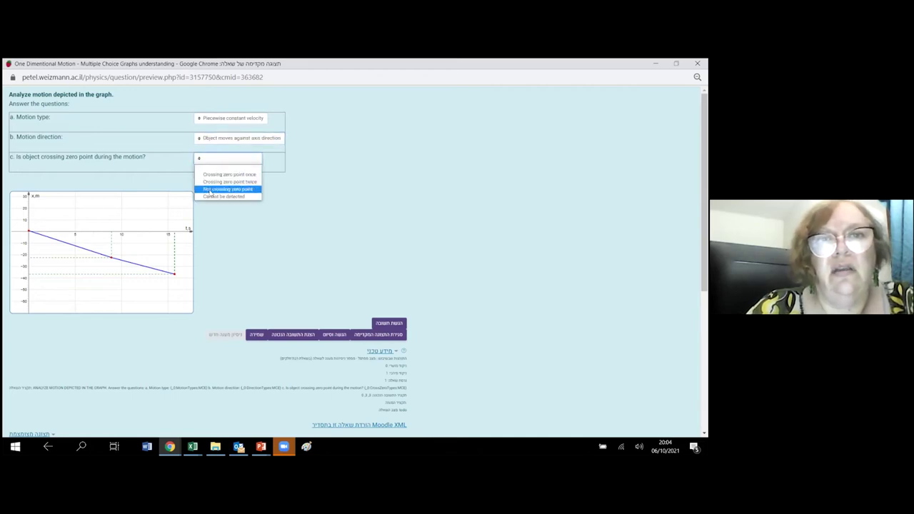
{"action": "left_click", "coordinate": [220, 175]}
{"action": "left_click", "coordinate": [382, 325]}
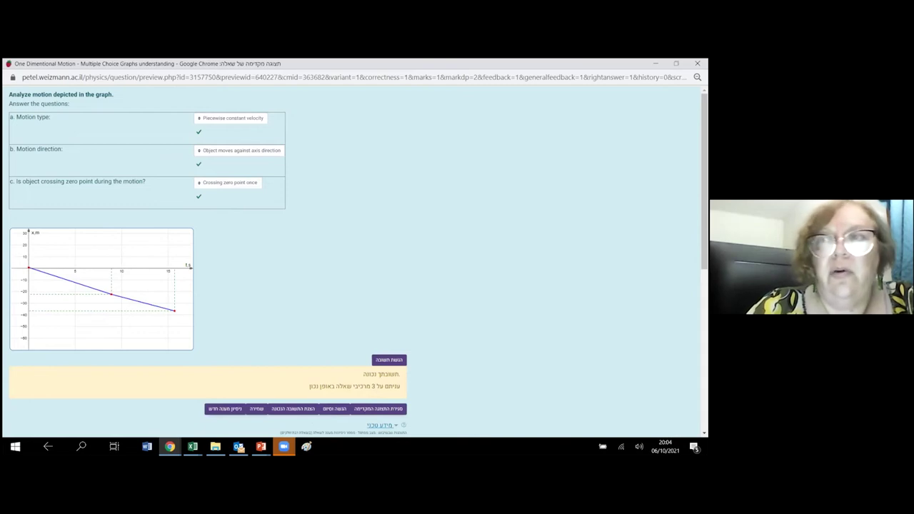
Close the preview, save the question, and go via the course page to the Second Law of Newton - Accelerometer quiz.
{"action": "left_click", "coordinate": [697, 63]}
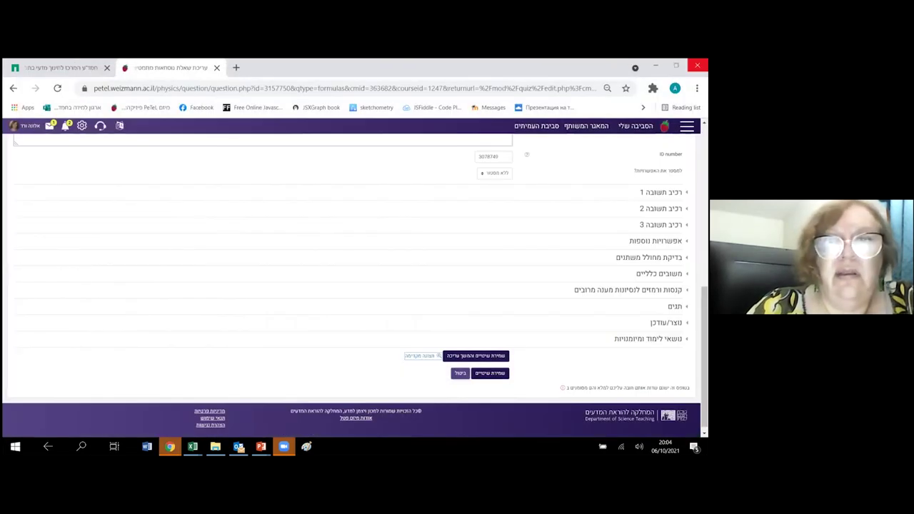
{"action": "left_click", "coordinate": [501, 375]}
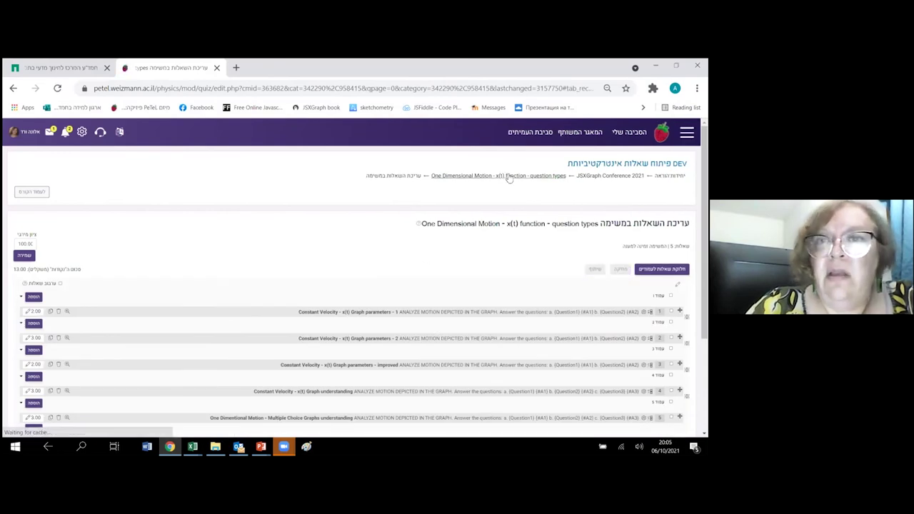
{"action": "left_click", "coordinate": [511, 177]}
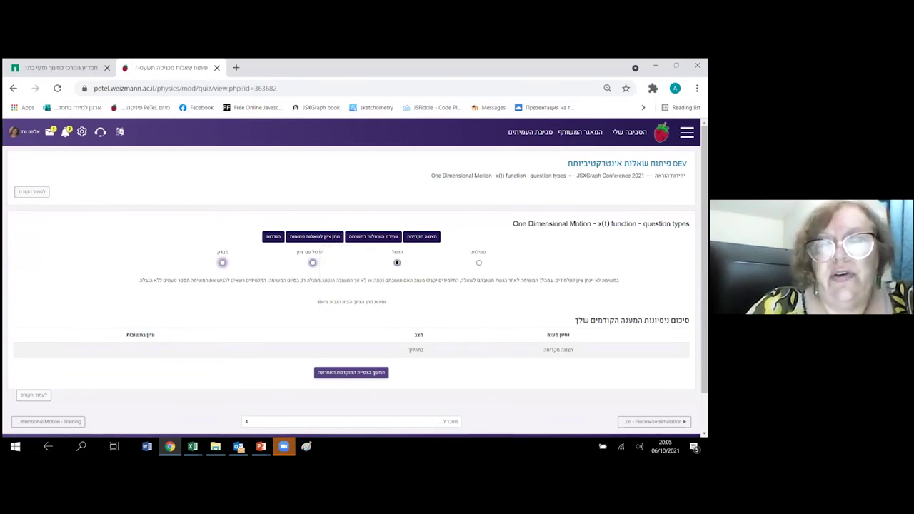
{"action": "left_click", "coordinate": [610, 175]}
{"action": "left_click", "coordinate": [447, 263]}
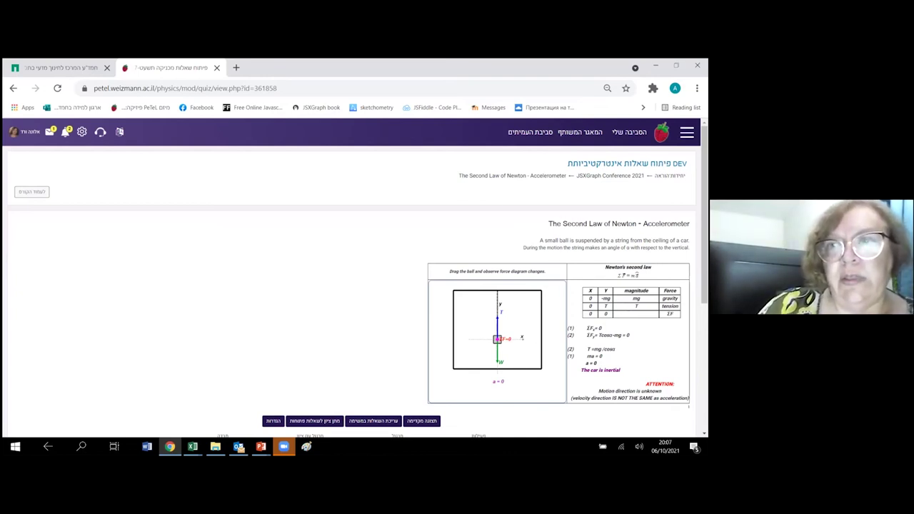
{"action": "mouse_move", "coordinate": [498, 339]}
{"action": "left_mouse_down"}
{"action": "mouse_move", "coordinate": [478, 337]}
{"action": "mouse_move", "coordinate": [512, 337]}
{"action": "left_mouse_up"}
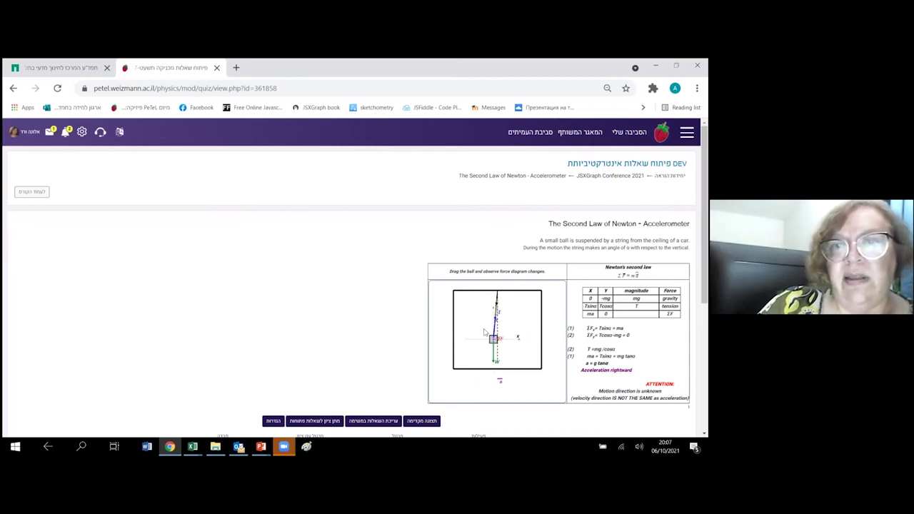
{"action": "left_click_drag", "start_coordinate": [486, 338], "coordinate": [511, 338]}
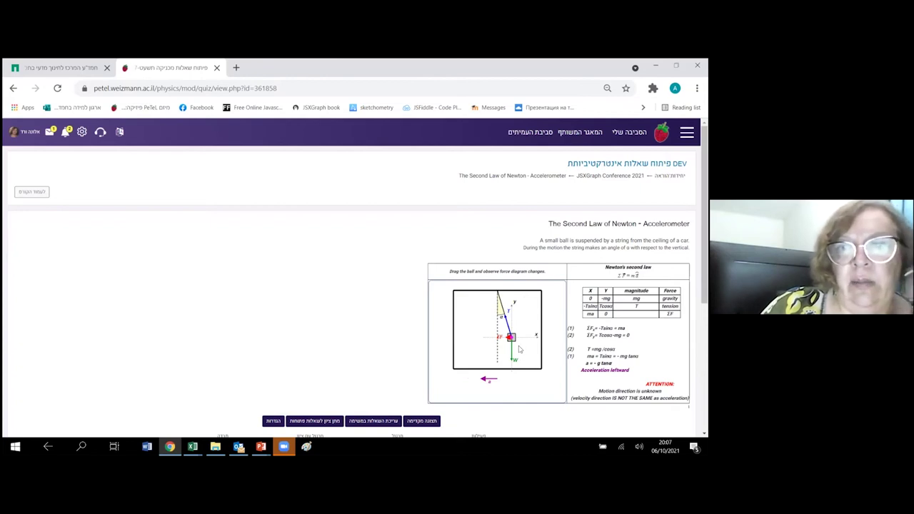
{"action": "mouse_move", "coordinate": [510, 338]}
{"action": "left_mouse_down"}
{"action": "mouse_move", "coordinate": [483, 337]}
{"action": "mouse_move", "coordinate": [512, 344]}
{"action": "left_mouse_up"}
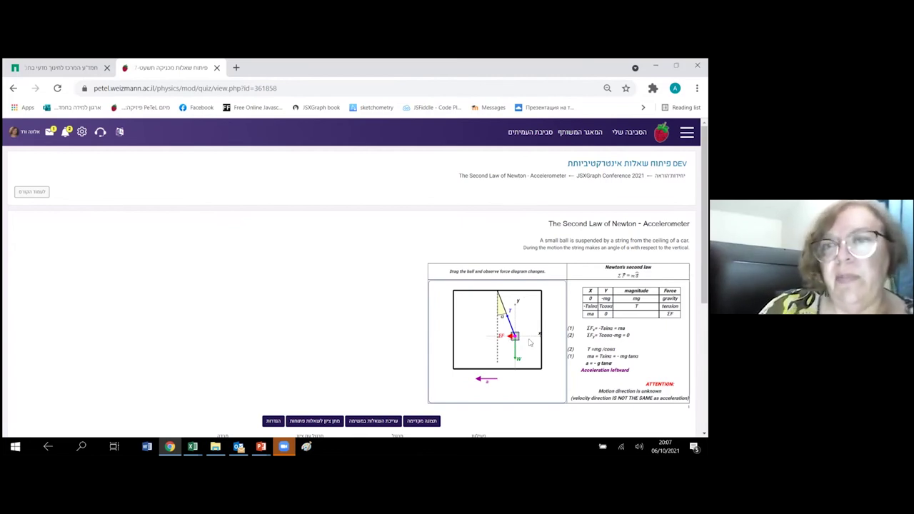
{"action": "left_click_drag", "start_coordinate": [514, 340], "coordinate": [486, 338]}
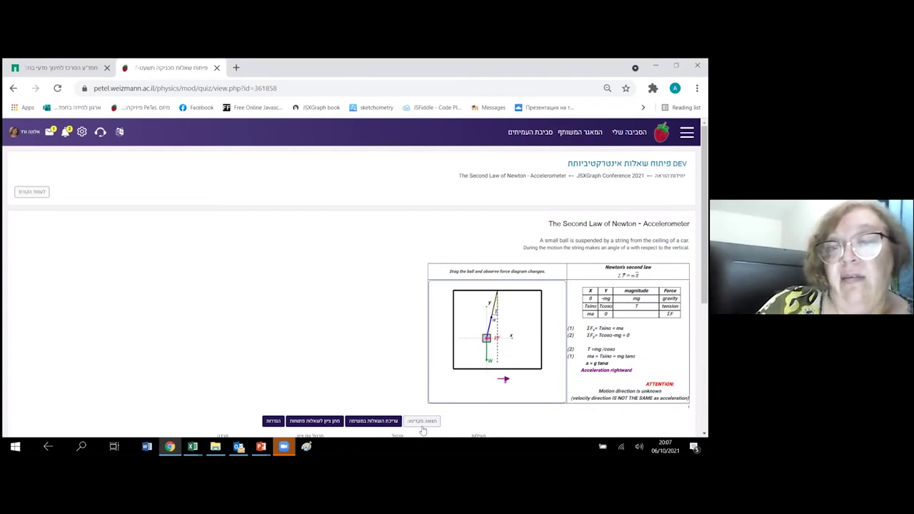
Preview the Accelerometer 1.1 question and submit Rightward acceleration and Unknown velocity.
{"action": "left_click", "coordinate": [381, 425]}
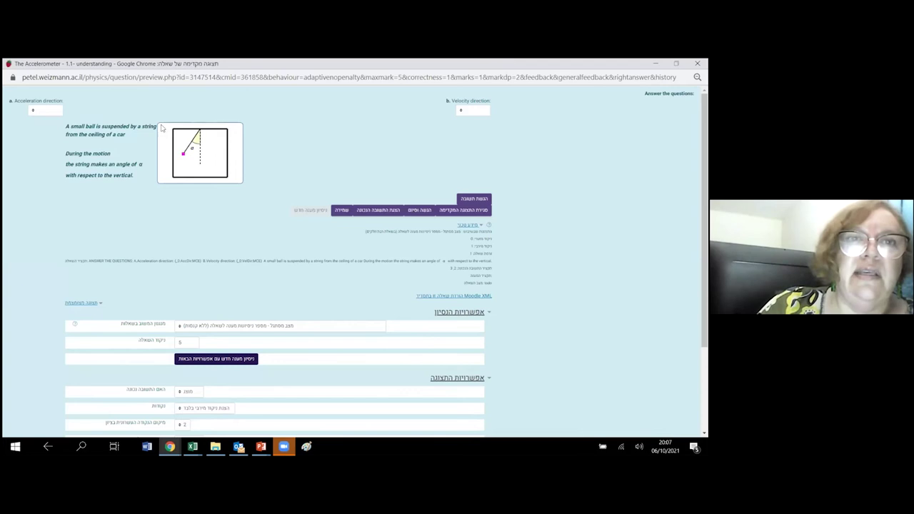
{"action": "left_click", "coordinate": [32, 111]}
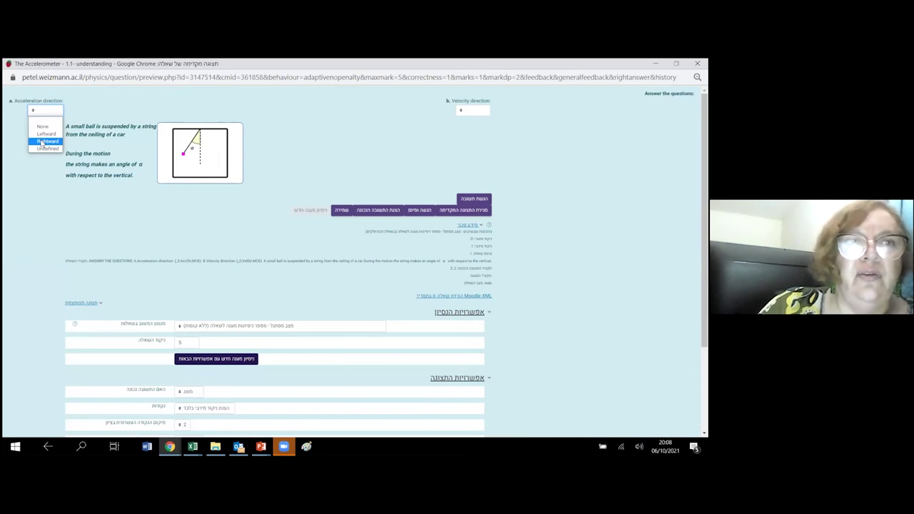
{"action": "left_click", "coordinate": [42, 142]}
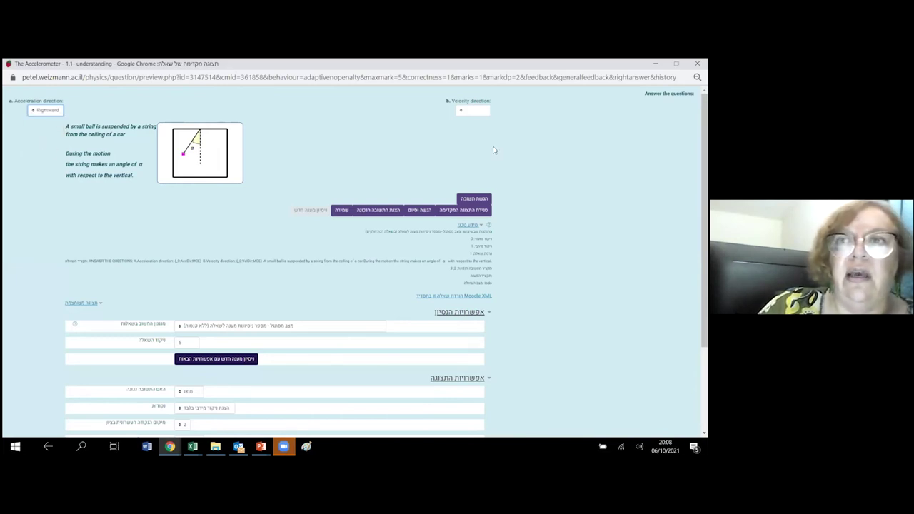
{"action": "left_click", "coordinate": [472, 110]}
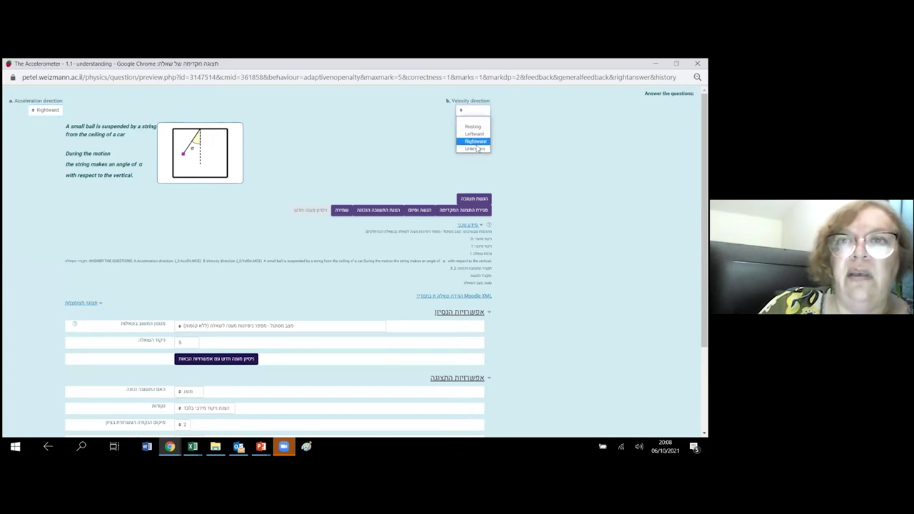
{"action": "left_click", "coordinate": [478, 149]}
{"action": "scroll", "coordinate": [599, 248], "scroll_direction": "down", "scroll_amount": 1}
{"action": "left_click", "coordinate": [484, 154]}
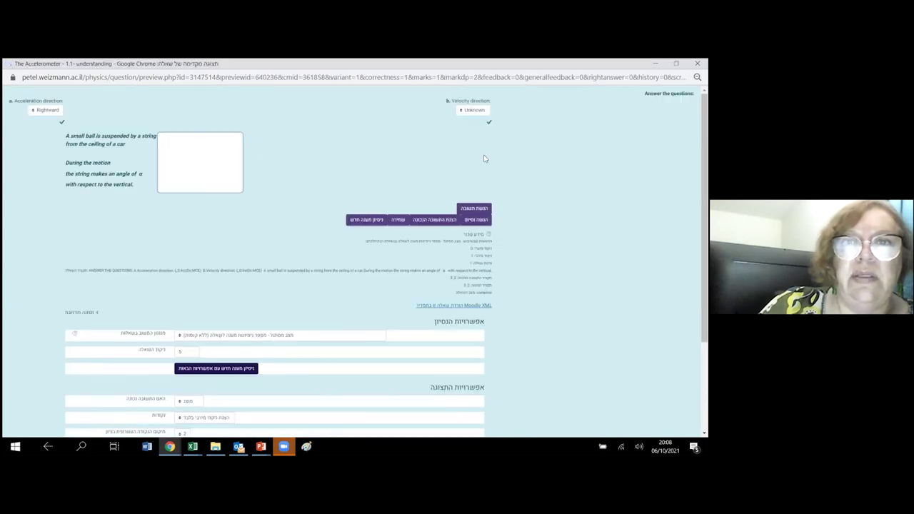
{"action": "scroll", "coordinate": [565, 226], "scroll_direction": "up", "scroll_amount": 1}
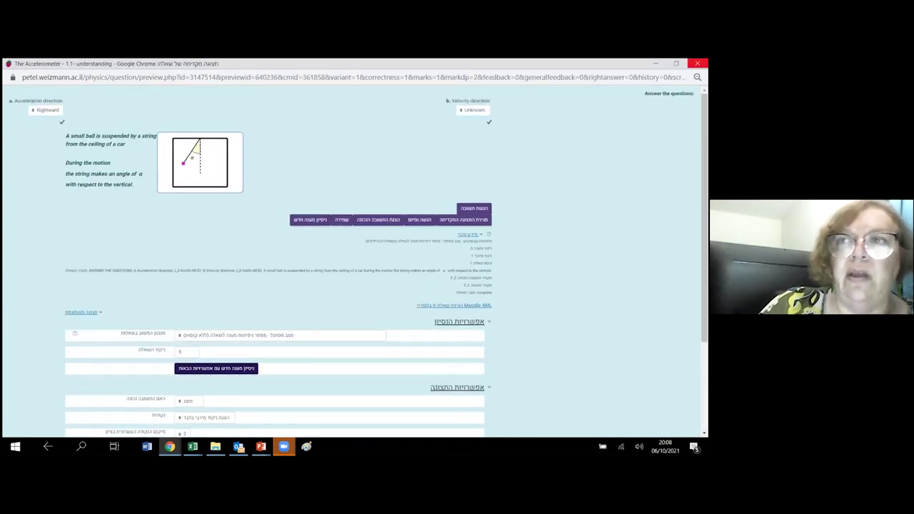
Close the lingering question previews, including the Hebrew question's, without changing any answer.
{"action": "left_click", "coordinate": [698, 63]}
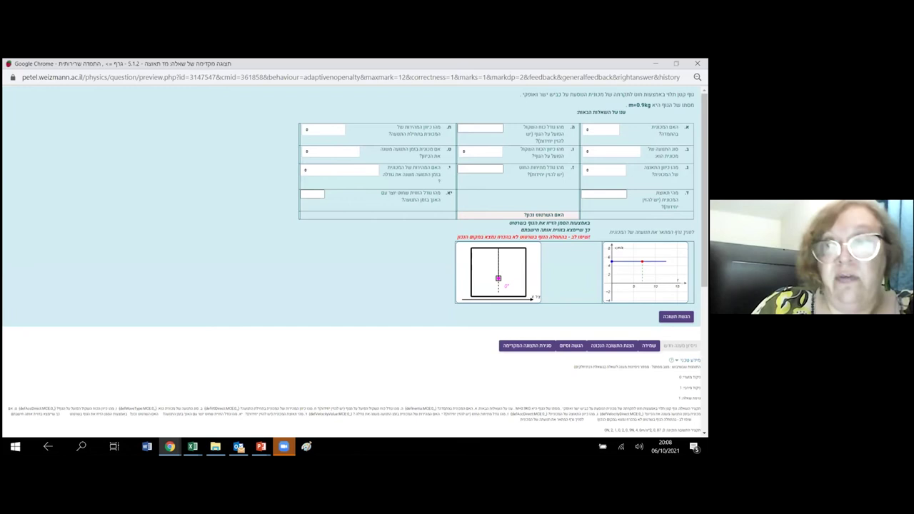
{"action": "left_click", "coordinate": [586, 133]}
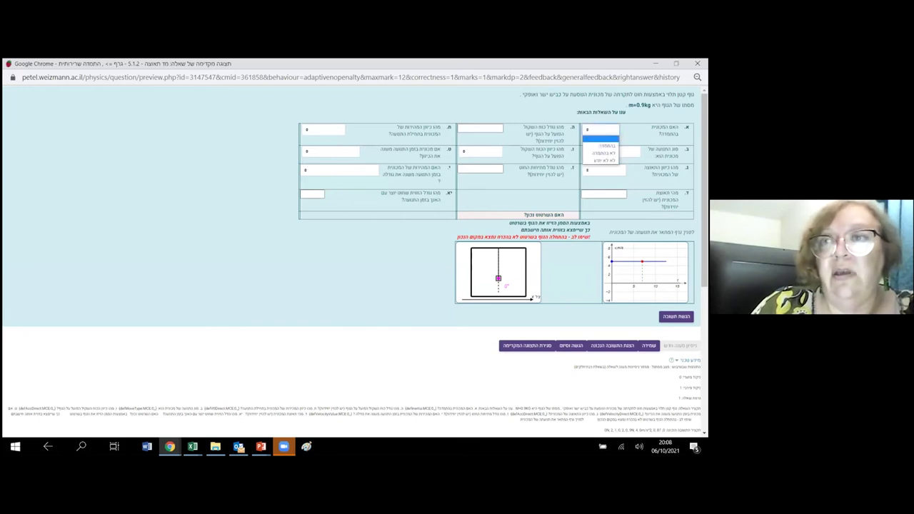
{"action": "left_click", "coordinate": [698, 63]}
{"action": "left_click", "coordinate": [698, 63]}
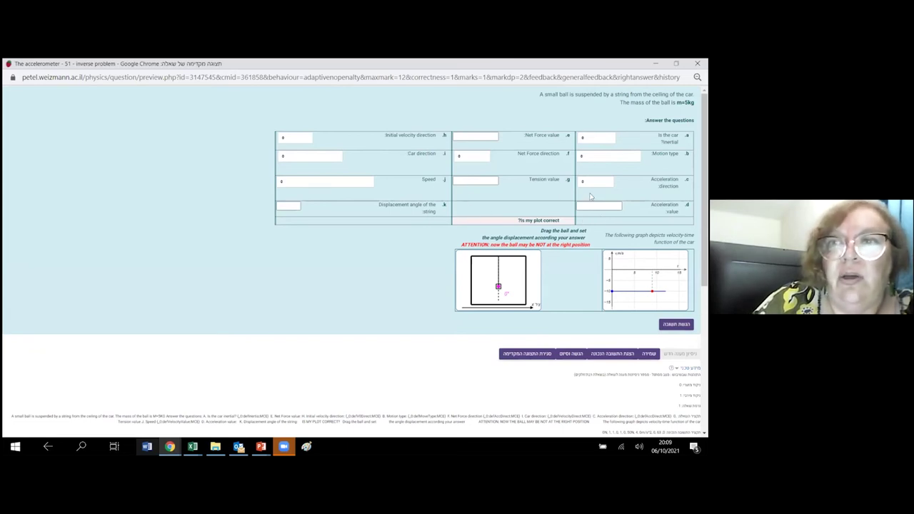
Answer Inertial, Constant Velocity and a 0° ball angle, submit for grading, then close the preview.
{"action": "left_click", "coordinate": [584, 139]}
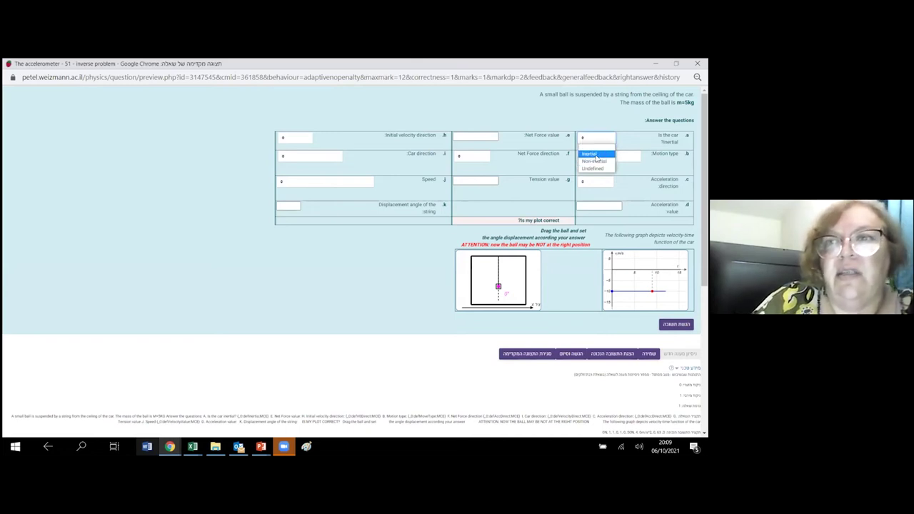
{"action": "left_click", "coordinate": [596, 154]}
{"action": "left_click", "coordinate": [582, 162]}
{"action": "left_click", "coordinate": [588, 172]}
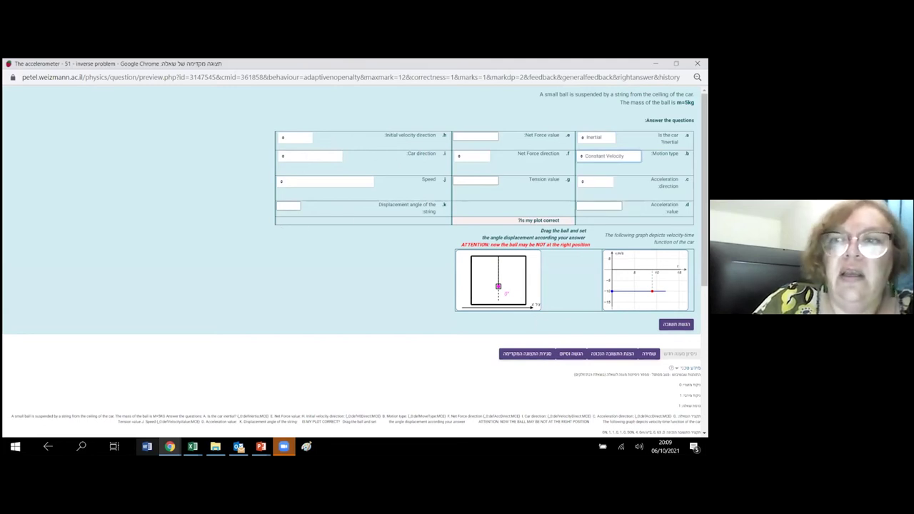
{"action": "left_click", "coordinate": [287, 205]}
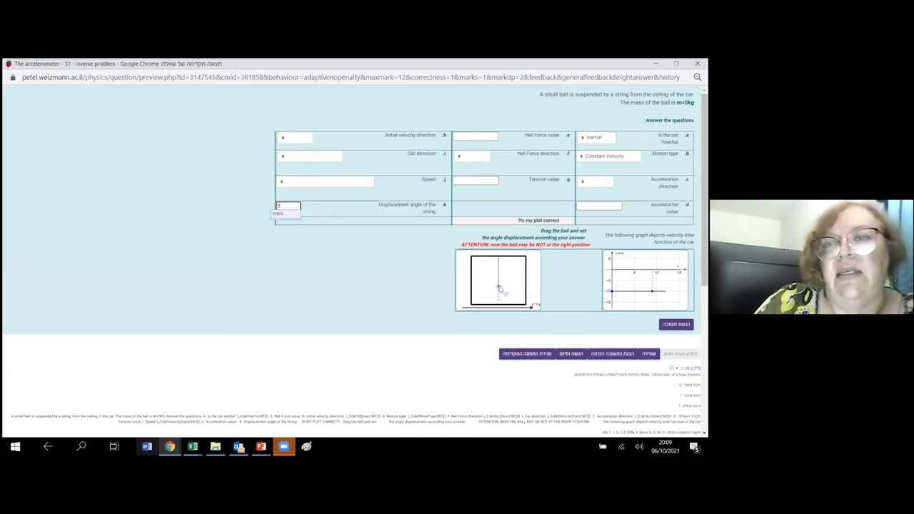
{"action": "left_click", "coordinate": [499, 288]}
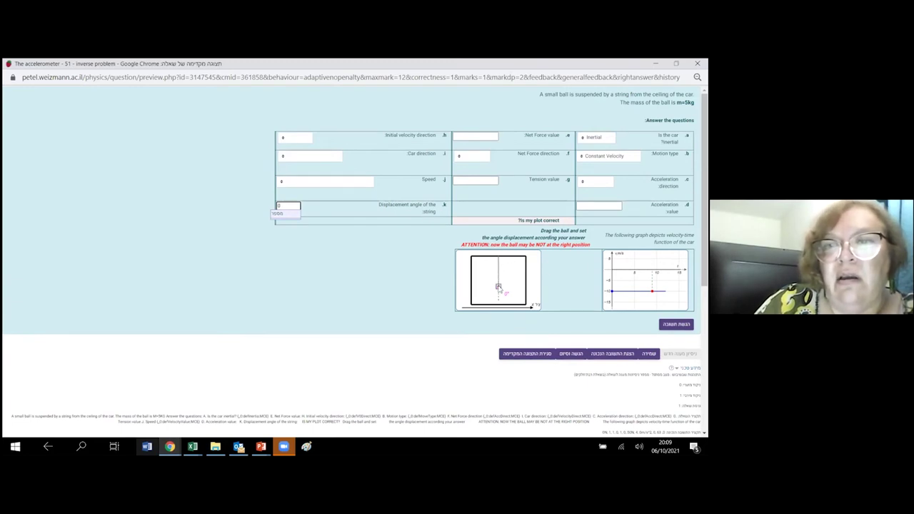
{"action": "left_click", "coordinate": [499, 287]}
{"action": "key", "text": "Return"}
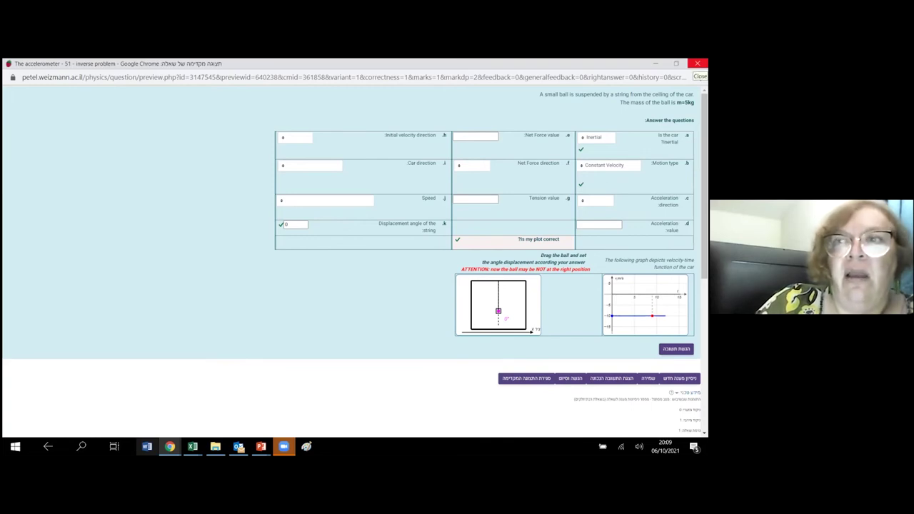
{"action": "left_click", "coordinate": [698, 63]}
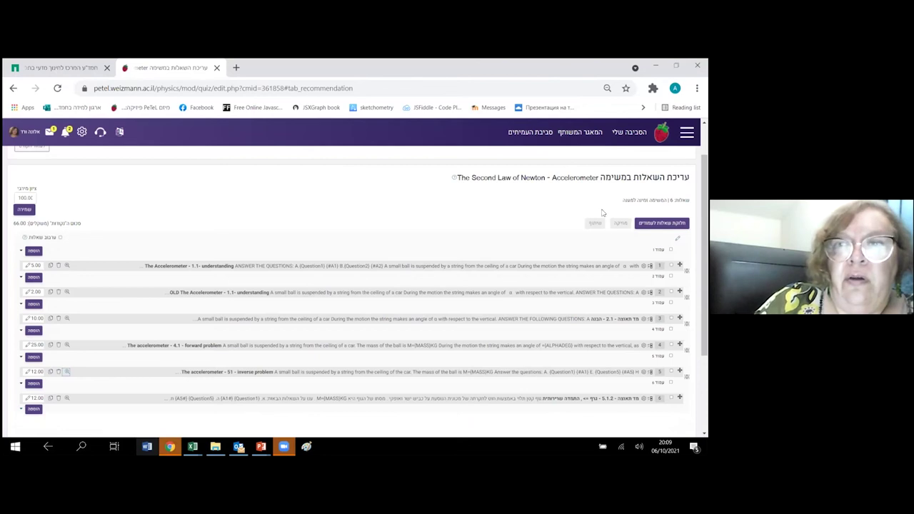
Return to the accelerometer quiz page and start a preview attempt.
{"action": "scroll", "coordinate": [579, 245], "scroll_direction": "up", "scroll_amount": 2}
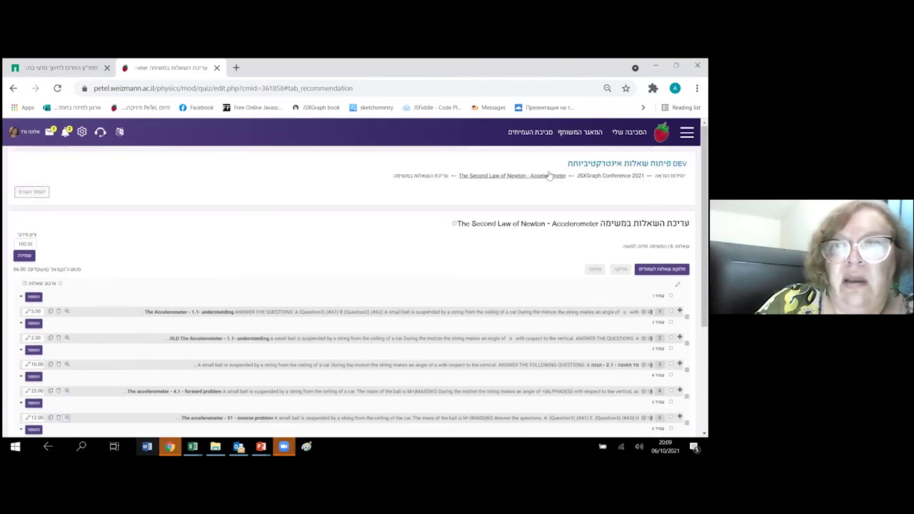
{"action": "left_click", "coordinate": [536, 178]}
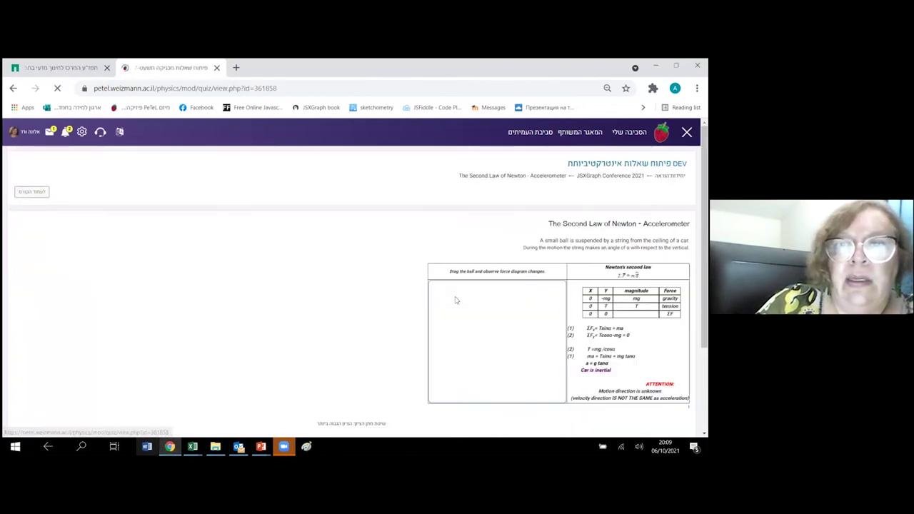
{"action": "scroll", "coordinate": [443, 314], "scroll_direction": "down", "scroll_amount": 3}
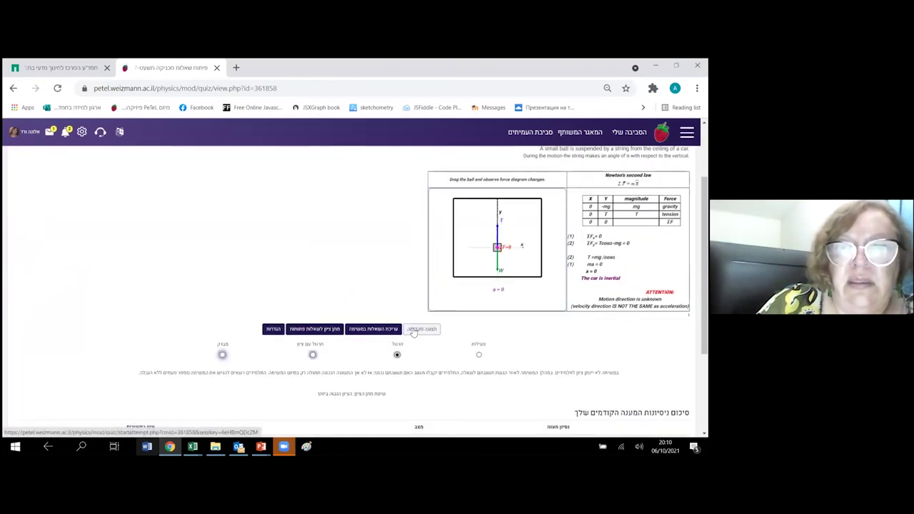
{"action": "left_click", "coordinate": [414, 331]}
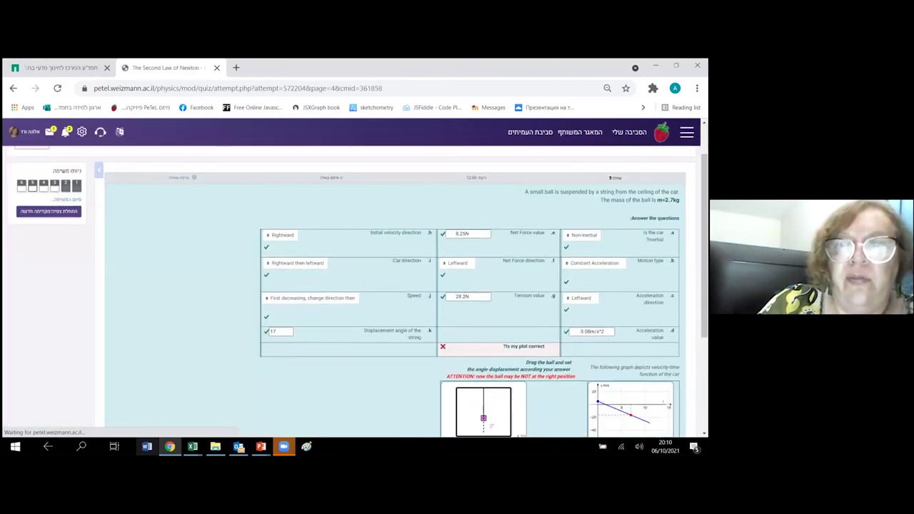
Inspect the graded inverse-problem answers, keeping Non-inertial and Leftward net force unchanged.
{"action": "scroll", "coordinate": [307, 164], "scroll_direction": "up", "scroll_amount": 1}
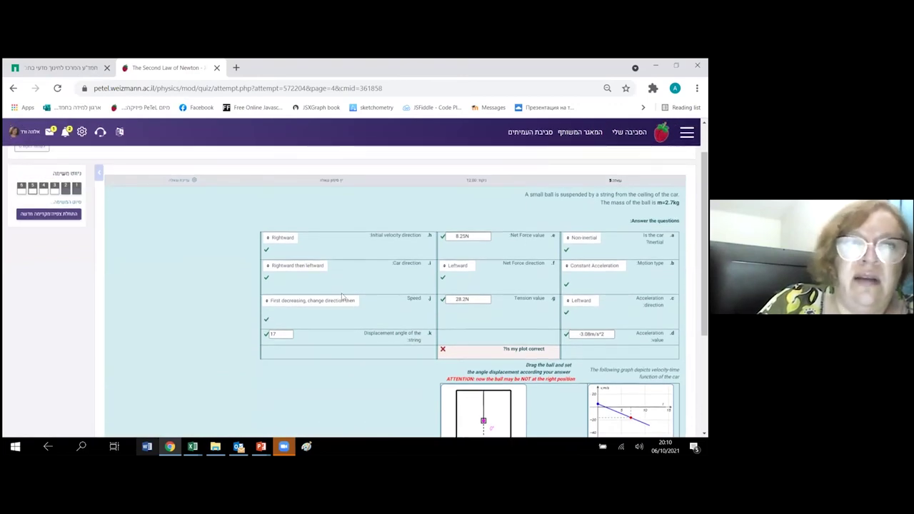
{"action": "scroll", "coordinate": [377, 320], "scroll_direction": "down", "scroll_amount": 2}
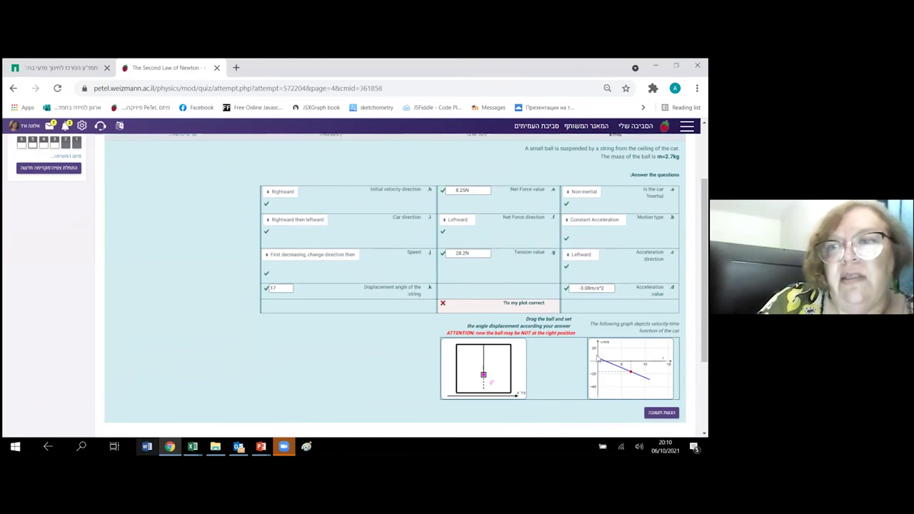
{"action": "mouse_move", "coordinate": [598, 359]}
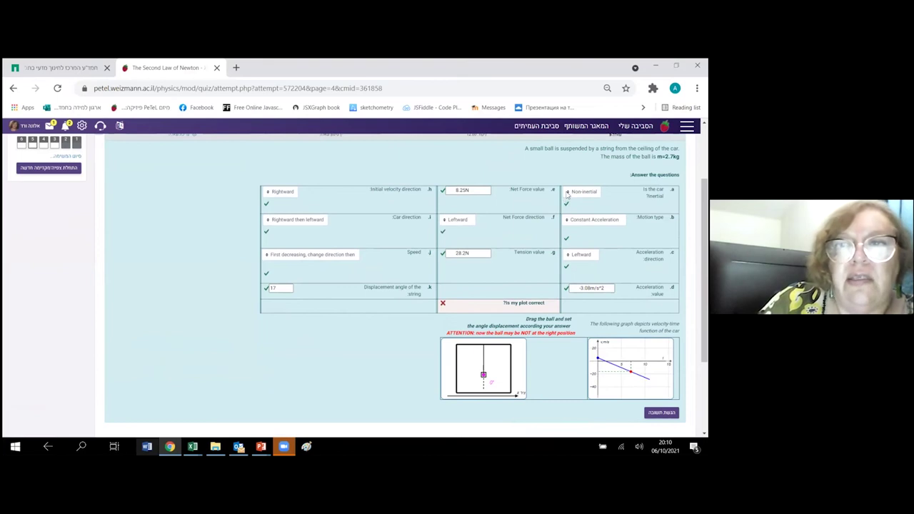
{"action": "left_click", "coordinate": [568, 193]}
{"action": "left_click", "coordinate": [568, 193]}
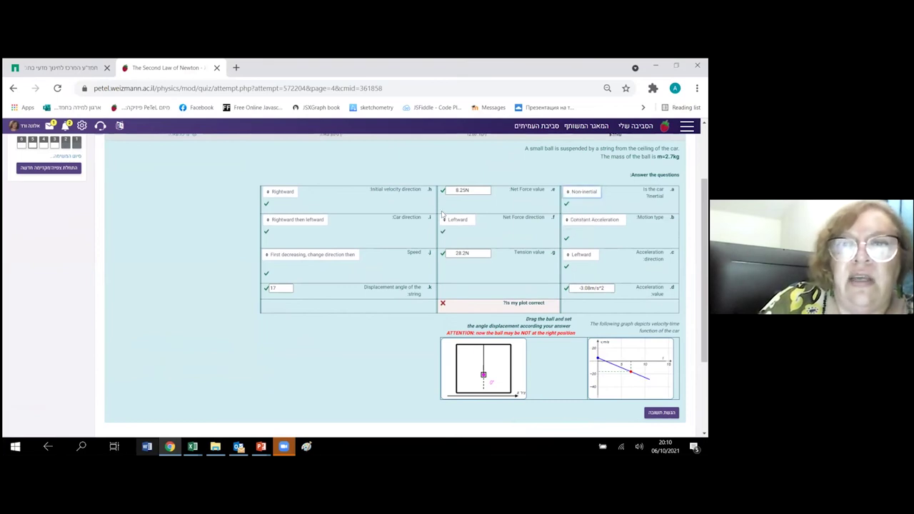
{"action": "left_click", "coordinate": [457, 220]}
{"action": "left_click", "coordinate": [457, 229]}
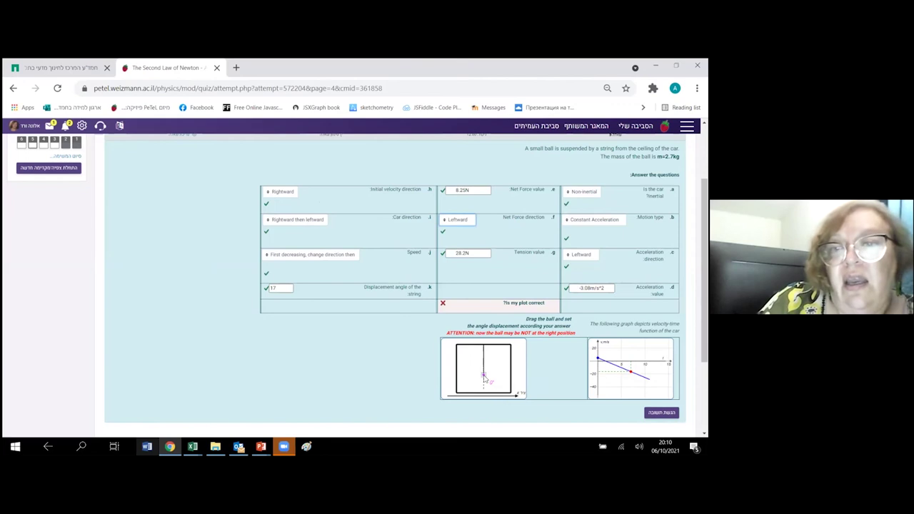
Swing the pendulum ball left to tilt the string and submit the answer.
{"action": "mouse_move", "coordinate": [485, 378]}
{"action": "left_mouse_down"}
{"action": "mouse_move", "coordinate": [469, 377]}
{"action": "mouse_move", "coordinate": [479, 379]}
{"action": "left_mouse_up"}
{"action": "scroll", "coordinate": [547, 295], "scroll_direction": "down", "scroll_amount": 1}
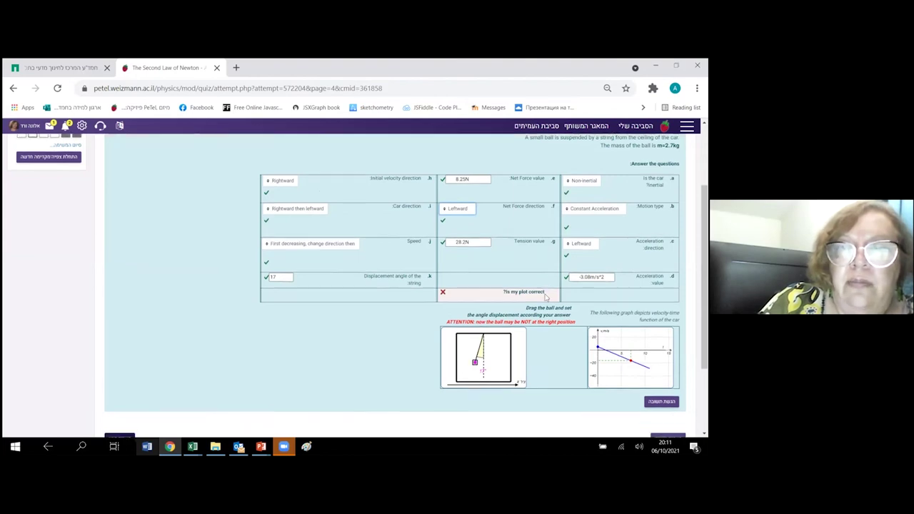
{"action": "scroll", "coordinate": [545, 295], "scroll_direction": "down", "scroll_amount": 1}
{"action": "scroll", "coordinate": [525, 350], "scroll_direction": "up", "scroll_amount": 1}
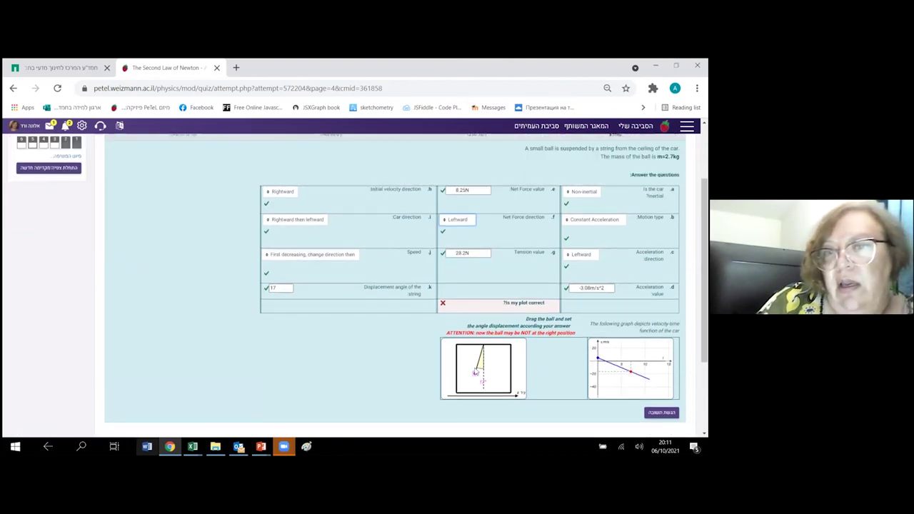
{"action": "left_click", "coordinate": [475, 372]}
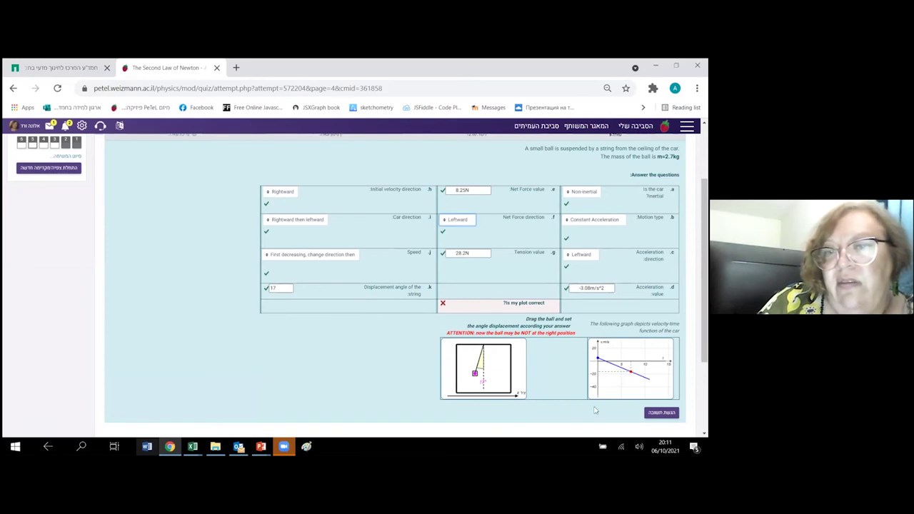
{"action": "left_click", "coordinate": [662, 413]}
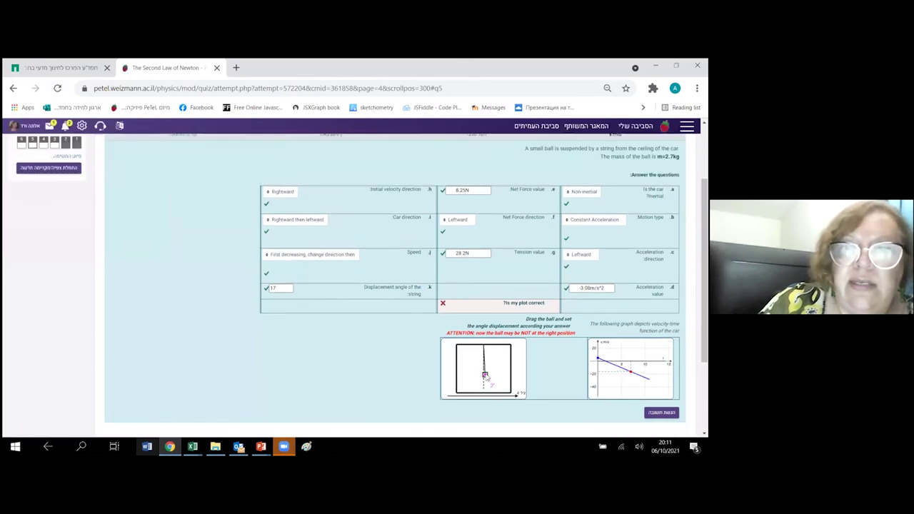
Swing the ball right to 17°, resubmit, and review the all-correct feedback.
{"action": "left_click_drag", "start_coordinate": [485, 374], "coordinate": [492, 374]}
{"action": "scroll", "coordinate": [534, 338], "scroll_direction": "down", "scroll_amount": 1}
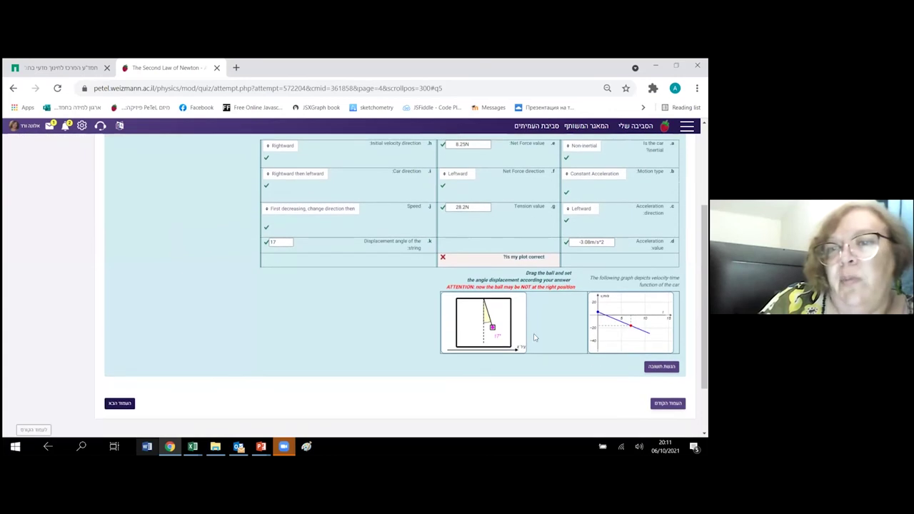
{"action": "left_click", "coordinate": [662, 367]}
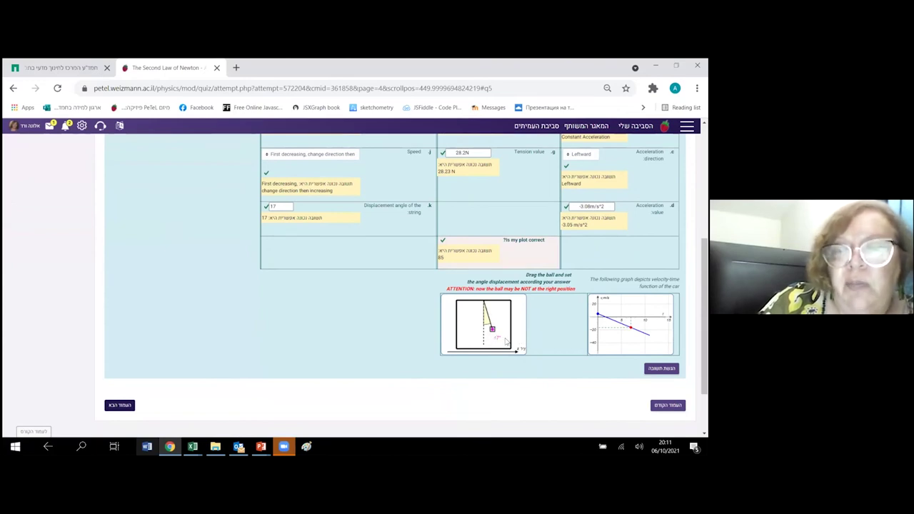
{"action": "scroll", "coordinate": [530, 275], "scroll_direction": "up", "scroll_amount": 1}
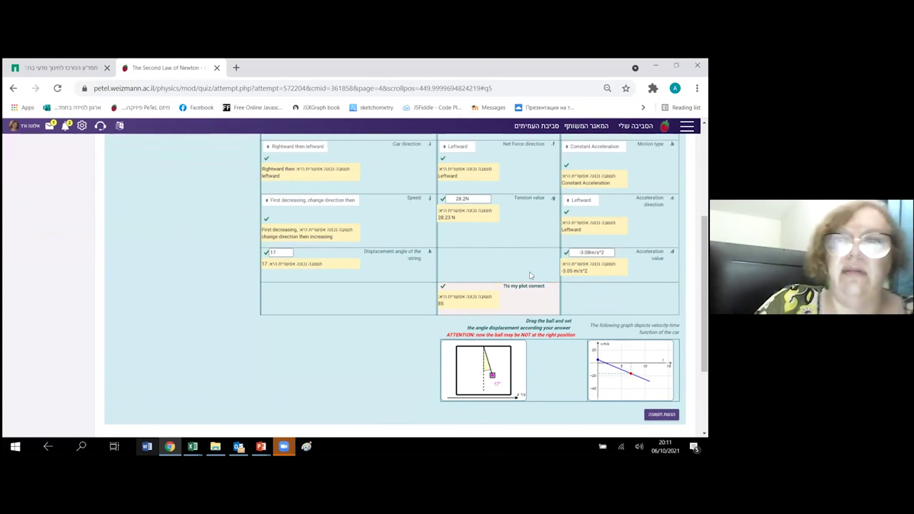
{"action": "scroll", "coordinate": [530, 276], "scroll_direction": "up", "scroll_amount": 2}
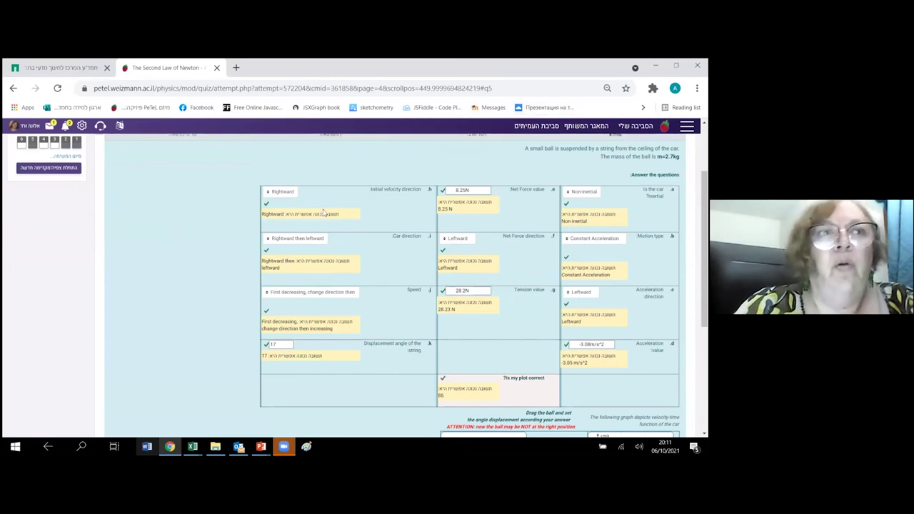
Go back twice, then via the Second Law of Newton quiz return to the JSXGraph Conference 2021 section.
{"action": "left_click", "coordinate": [13, 90]}
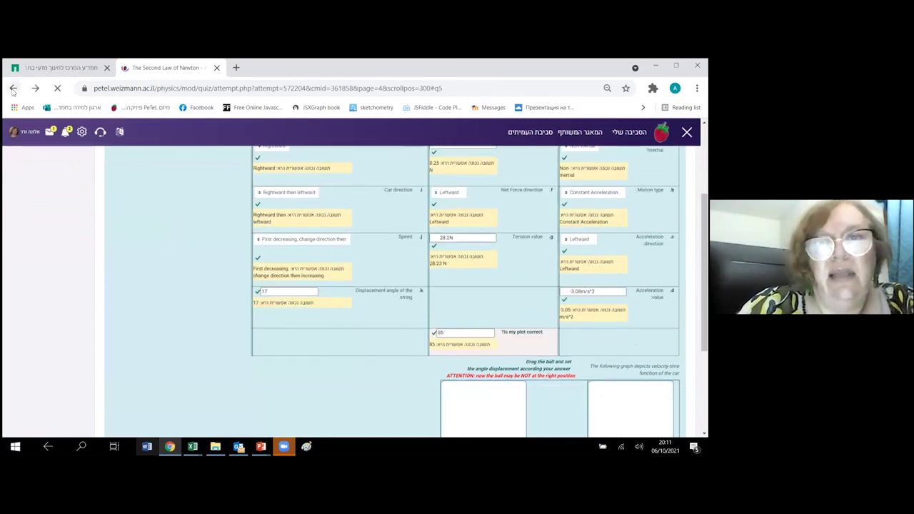
{"action": "left_click", "coordinate": [12, 90]}
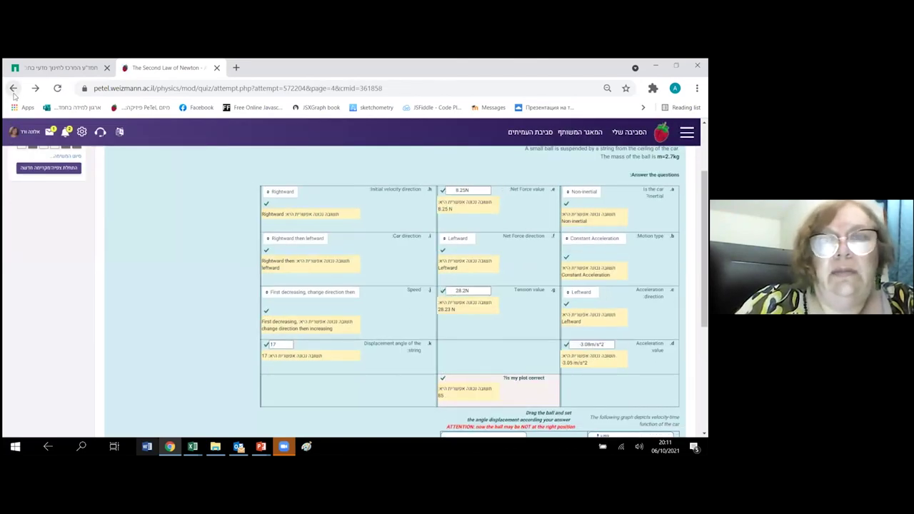
{"action": "scroll", "coordinate": [542, 179], "scroll_direction": "up", "scroll_amount": 2}
{"action": "left_click", "coordinate": [542, 177]}
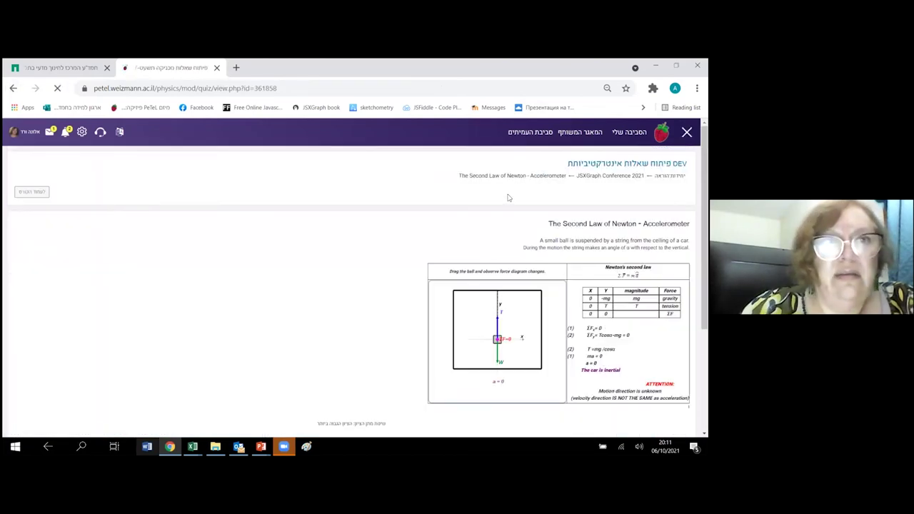
{"action": "left_click", "coordinate": [609, 176]}
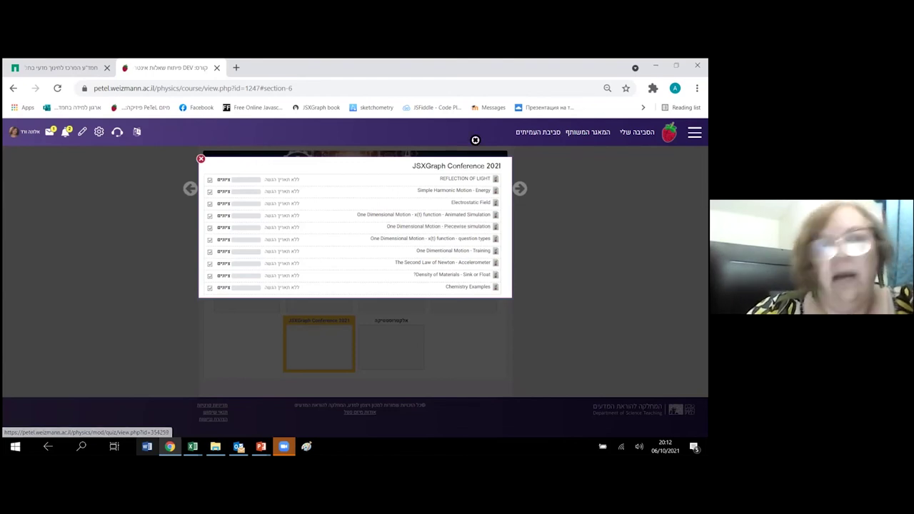
Open the Density of Materials - Sink or Float? quiz and vary ro1 and ro2 (1.23, then 0.34 gr/cm³).
{"action": "left_click", "coordinate": [484, 278]}
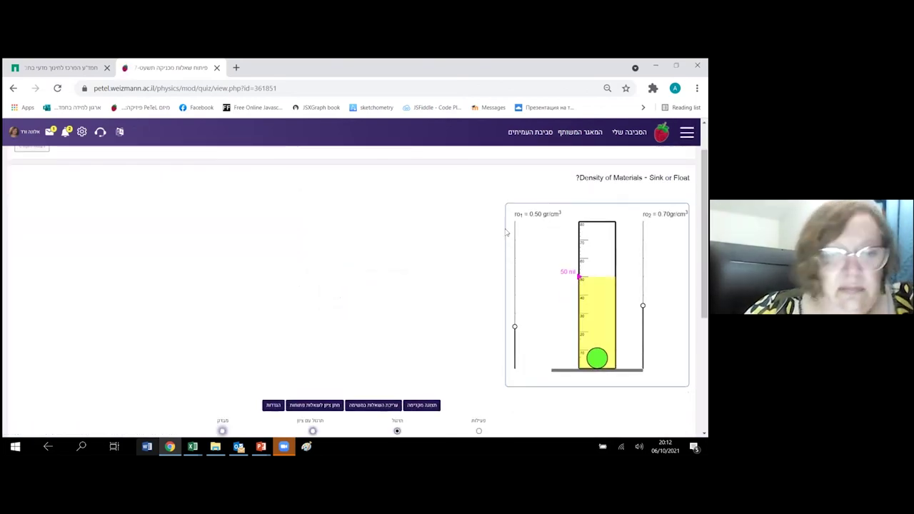
{"action": "mouse_move", "coordinate": [515, 326]}
{"action": "left_mouse_down"}
{"action": "mouse_move", "coordinate": [522, 295]}
{"action": "mouse_move", "coordinate": [517, 320]}
{"action": "left_mouse_up"}
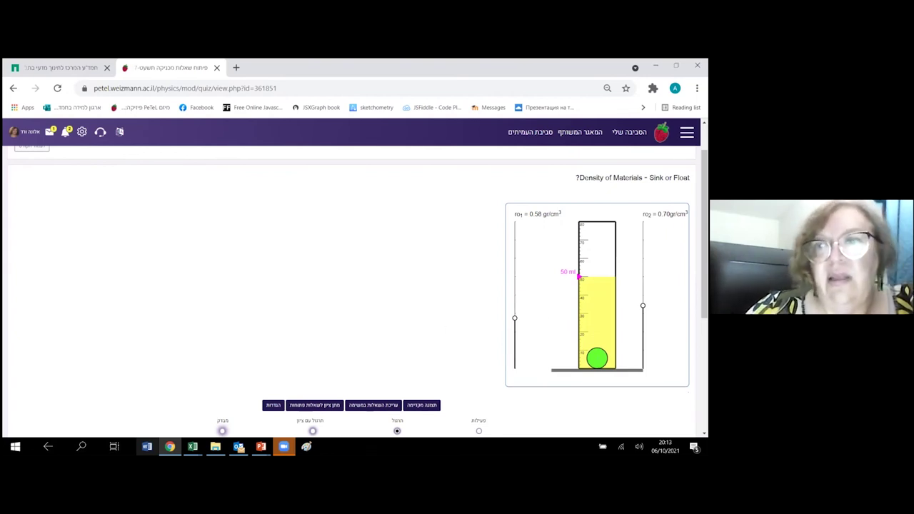
{"action": "left_click_drag", "start_coordinate": [643, 306], "coordinate": [643, 250]}
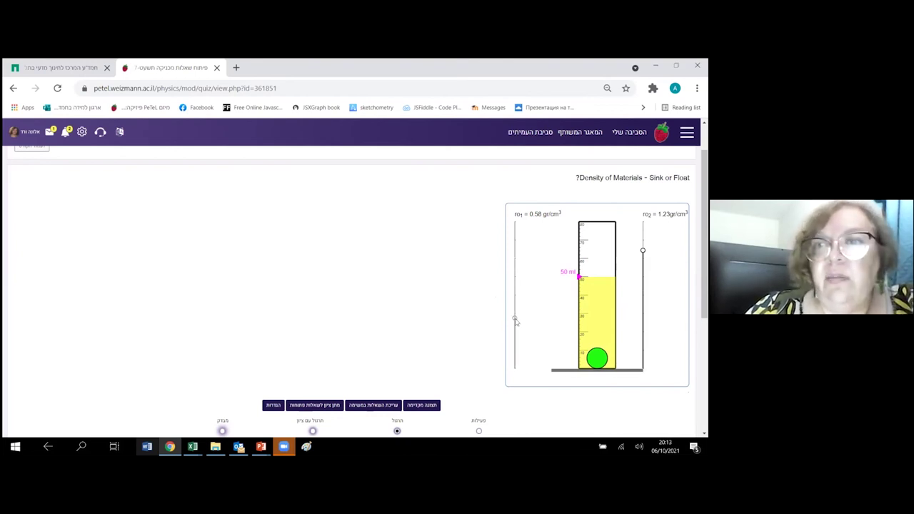
{"action": "left_click_drag", "start_coordinate": [516, 322], "coordinate": [515, 225]}
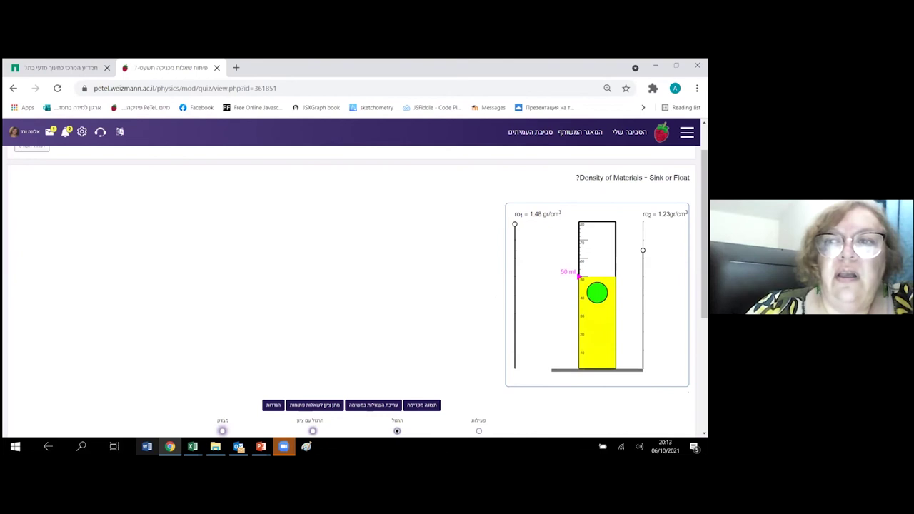
{"action": "left_click_drag", "start_coordinate": [643, 250], "coordinate": [643, 344]}
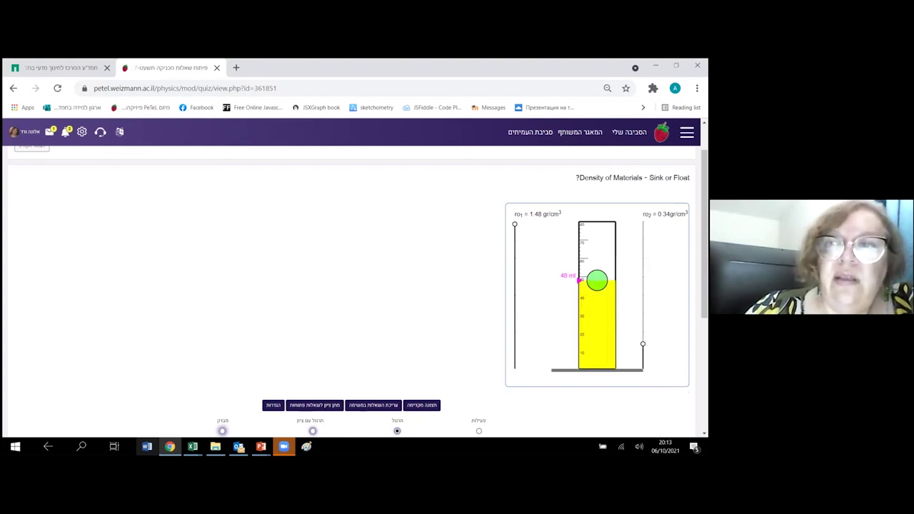
Lower ro1, set ro2 to 0.95 gr/cm³, and open the quiz's question editing list.
{"action": "left_click_drag", "start_coordinate": [515, 225], "coordinate": [526, 357]}
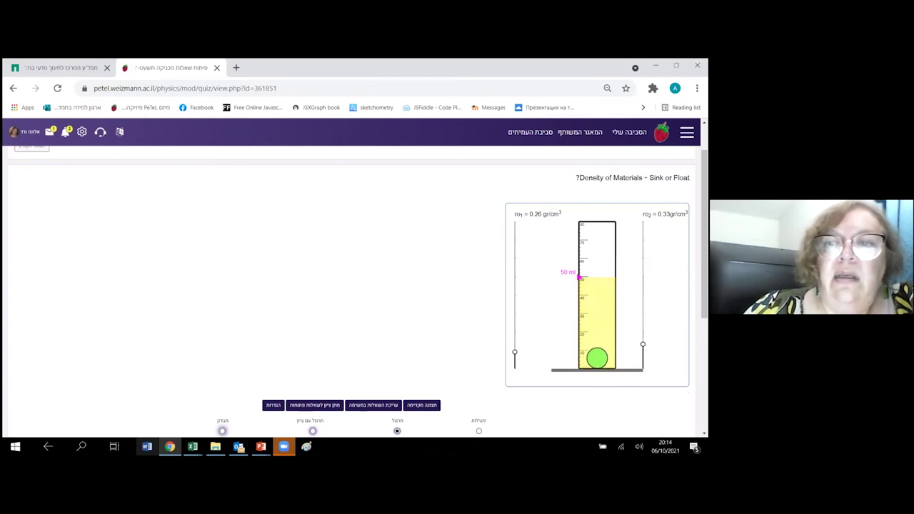
{"action": "left_click_drag", "start_coordinate": [643, 346], "coordinate": [643, 280]}
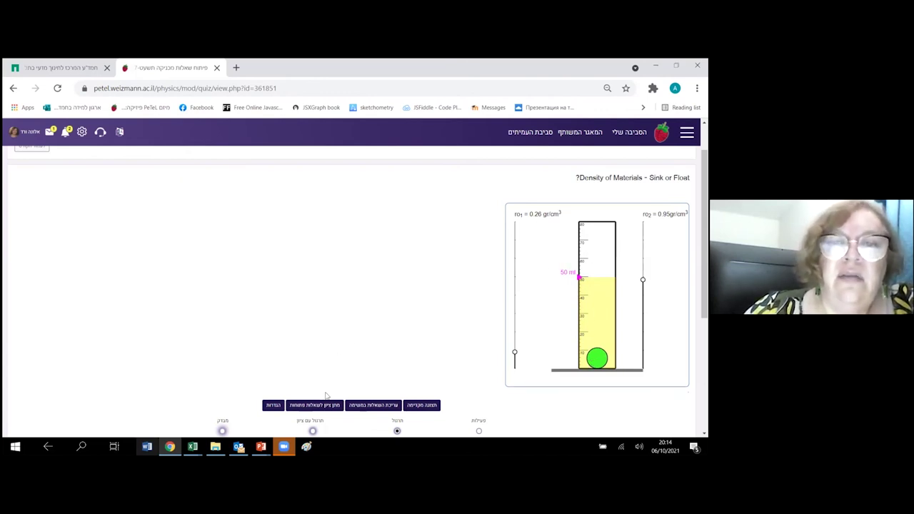
{"action": "left_click", "coordinate": [364, 405]}
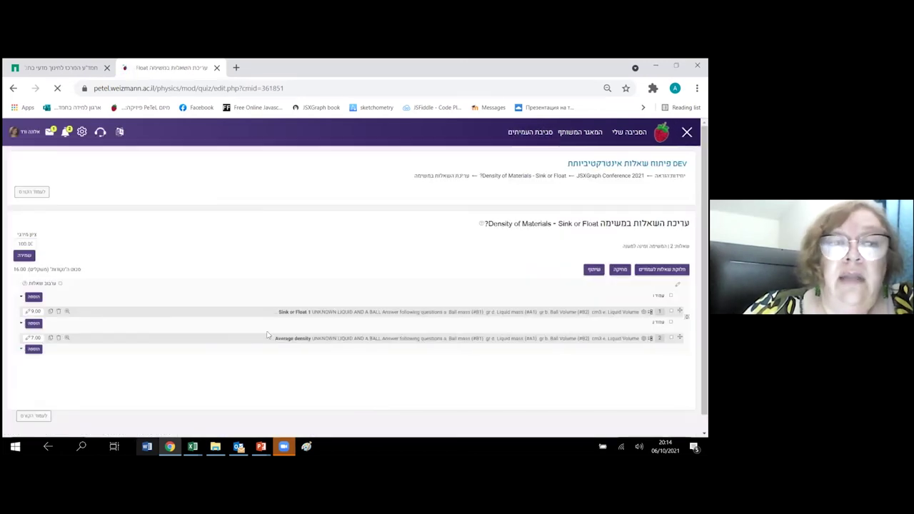
Preview the Sink or Float 1 question, then return to the quiz overview.
{"action": "left_click", "coordinate": [67, 312]}
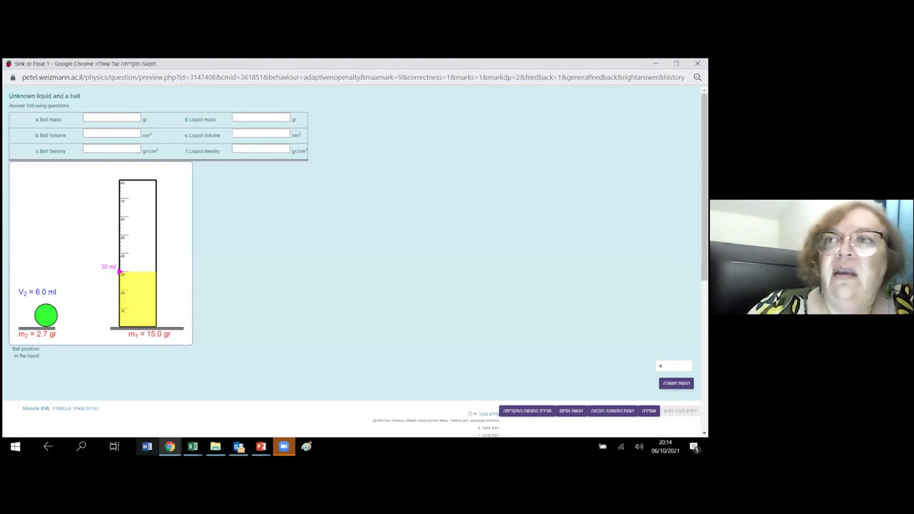
{"action": "left_click", "coordinate": [698, 63]}
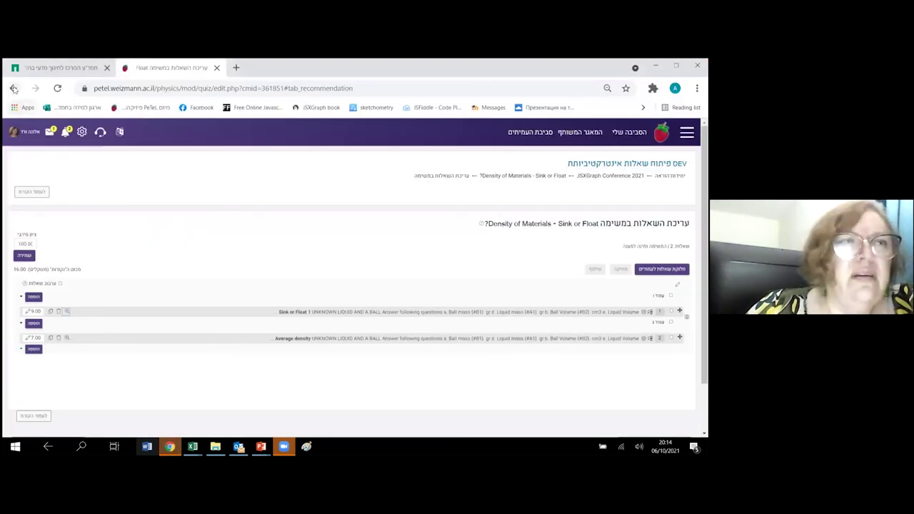
{"action": "left_click", "coordinate": [13, 89]}
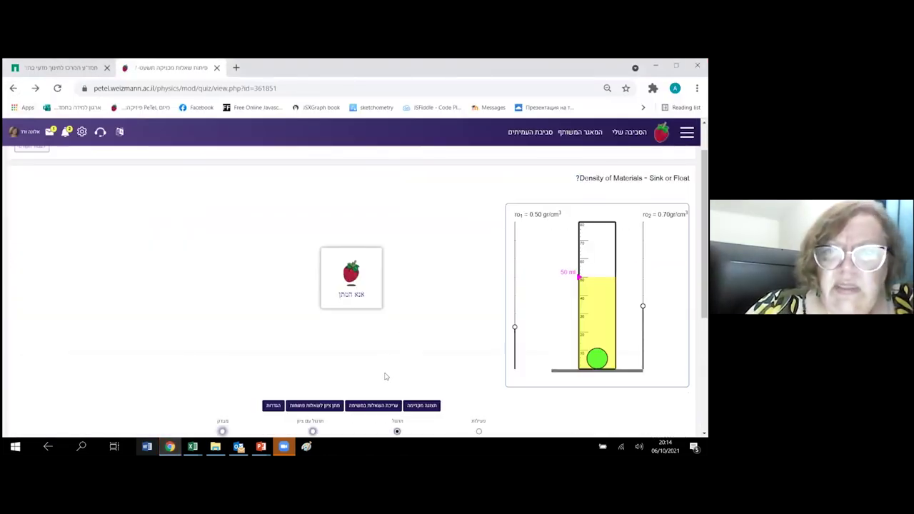
Start a quiz preview attempt, review the Sink answer graded correct, and go to the second page.
{"action": "left_click", "coordinate": [421, 405]}
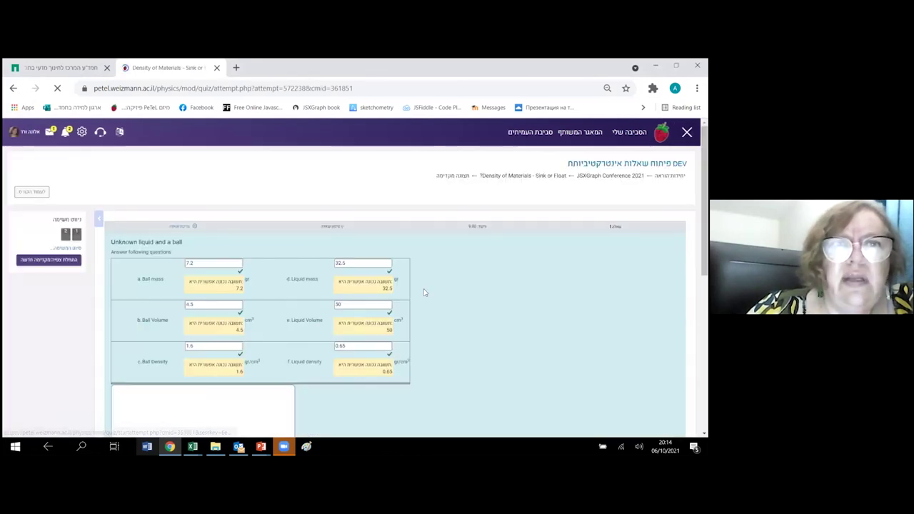
{"action": "scroll", "coordinate": [424, 294], "scroll_direction": "down", "scroll_amount": 2}
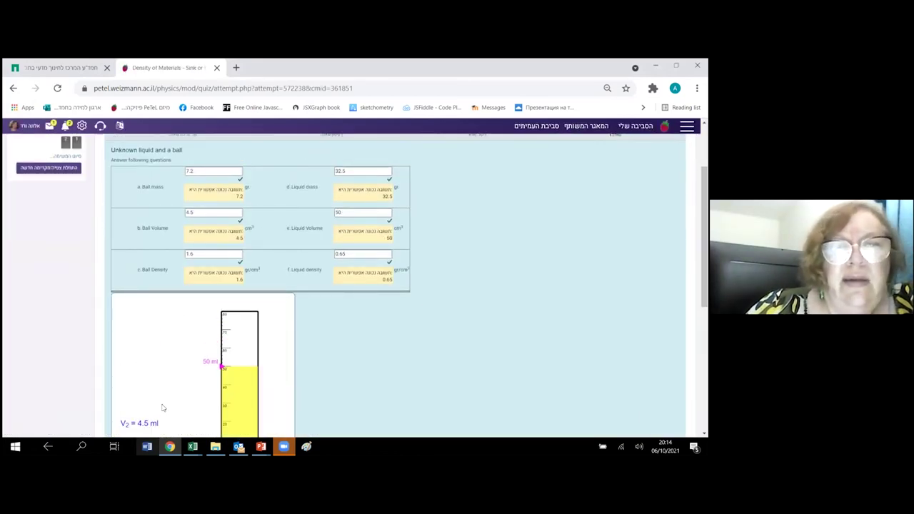
{"action": "scroll", "coordinate": [265, 378], "scroll_direction": "down", "scroll_amount": 2}
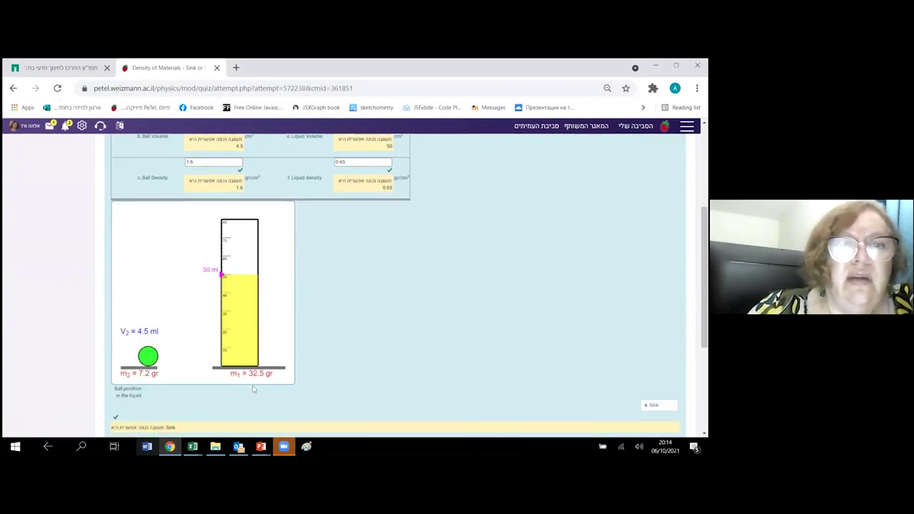
{"action": "scroll", "coordinate": [320, 363], "scroll_direction": "up", "scroll_amount": 3}
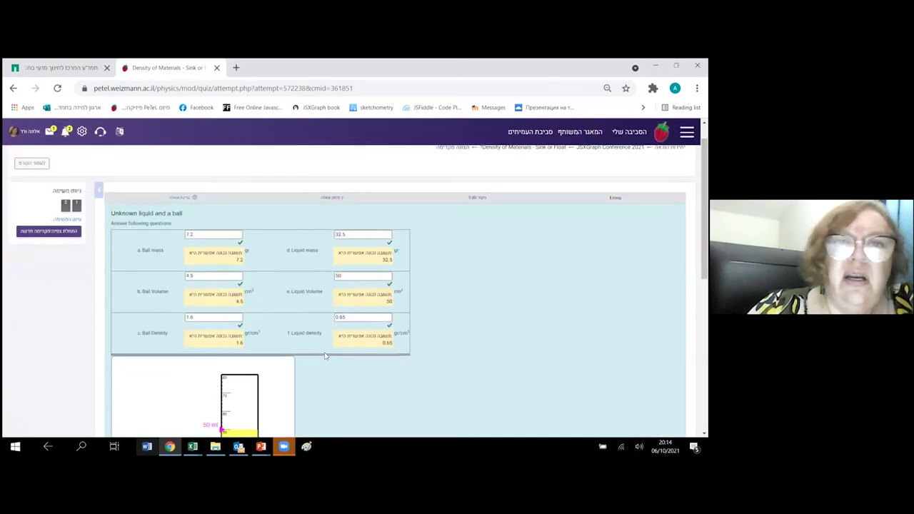
{"action": "scroll", "coordinate": [310, 301], "scroll_direction": "up", "scroll_amount": 1}
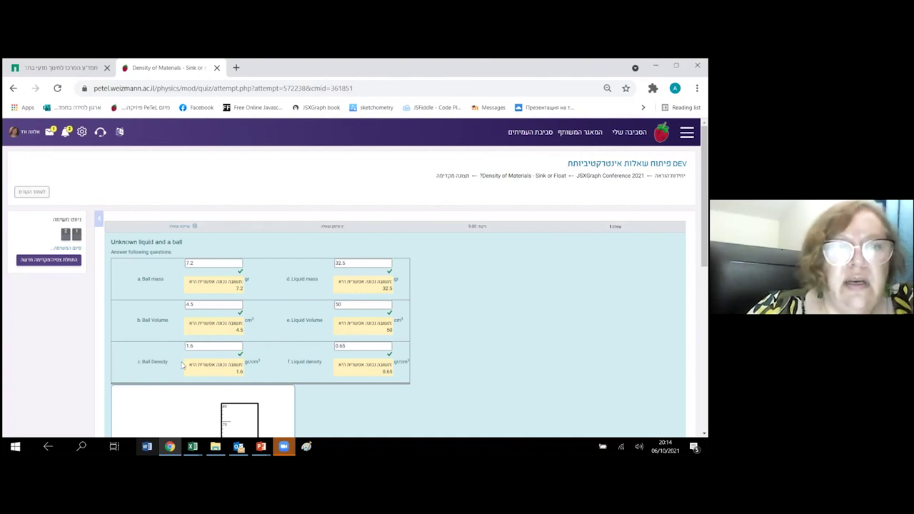
{"action": "scroll", "coordinate": [414, 364], "scroll_direction": "down", "scroll_amount": 3}
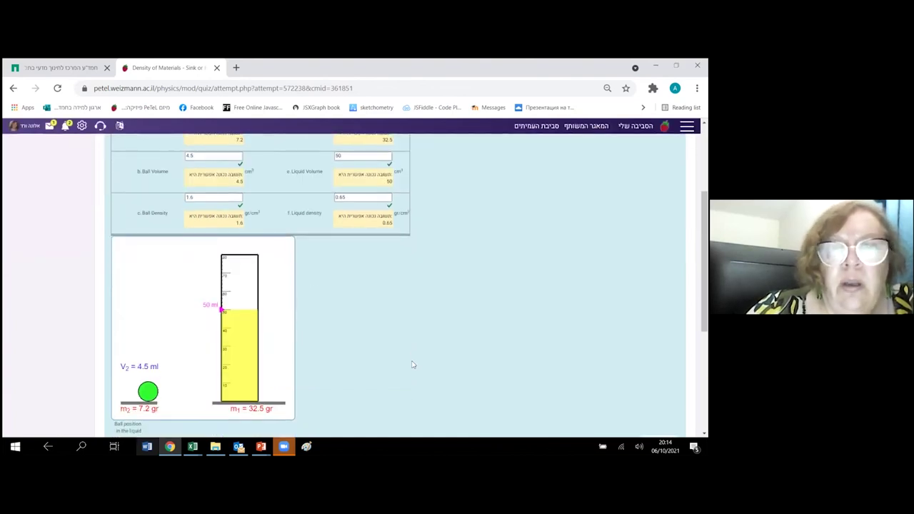
{"action": "scroll", "coordinate": [413, 365], "scroll_direction": "down", "scroll_amount": 1}
{"action": "scroll", "coordinate": [218, 350], "scroll_direction": "down", "scroll_amount": 2}
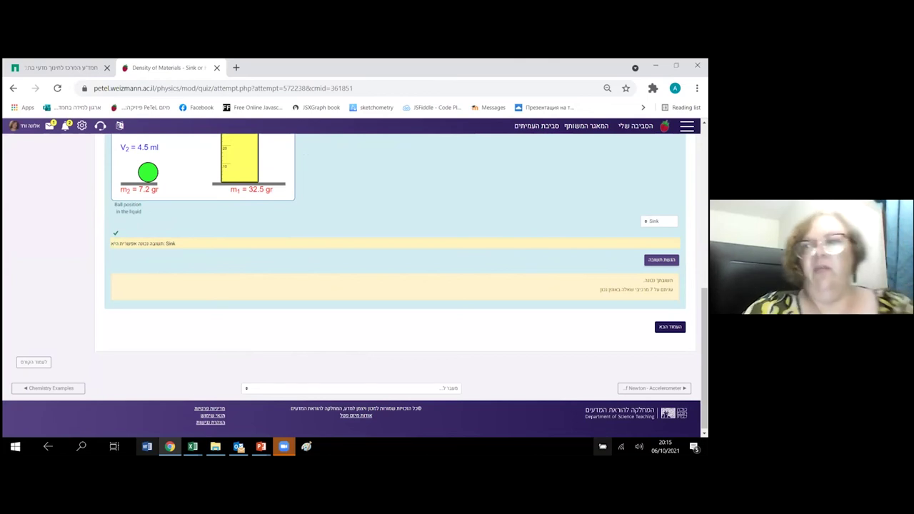
{"action": "left_click", "coordinate": [670, 326]}
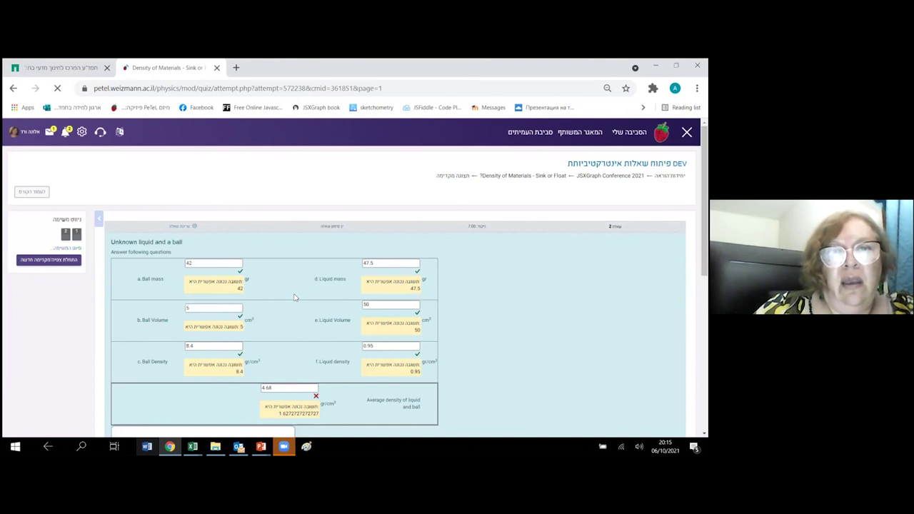
{"action": "scroll", "coordinate": [295, 297], "scroll_direction": "down", "scroll_amount": 3}
{"action": "scroll", "coordinate": [296, 300], "scroll_direction": "down", "scroll_amount": 2}
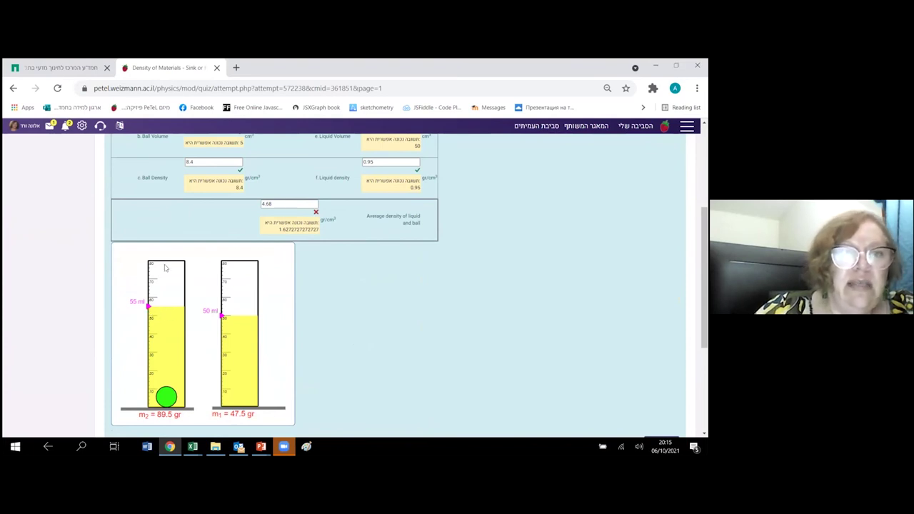
{"action": "mouse_move", "coordinate": [169, 446]}
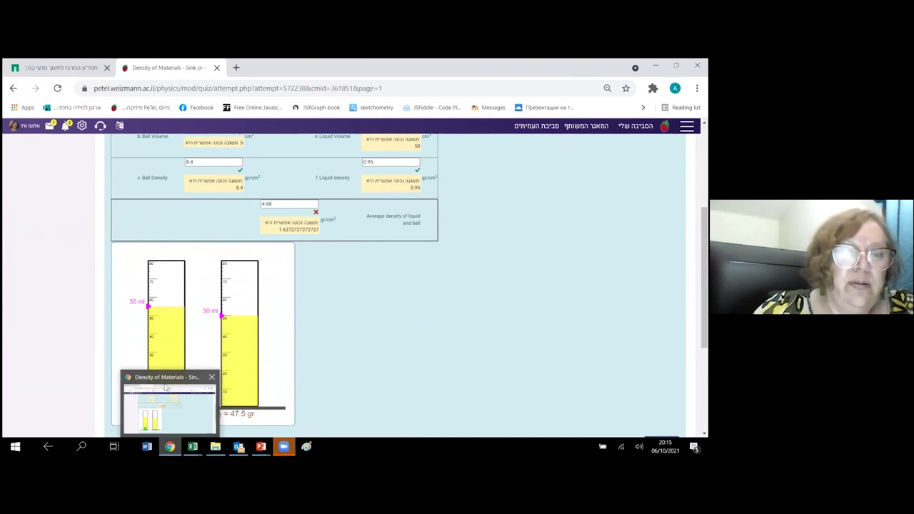
{"action": "scroll", "coordinate": [332, 395], "scroll_direction": "up", "scroll_amount": 1}
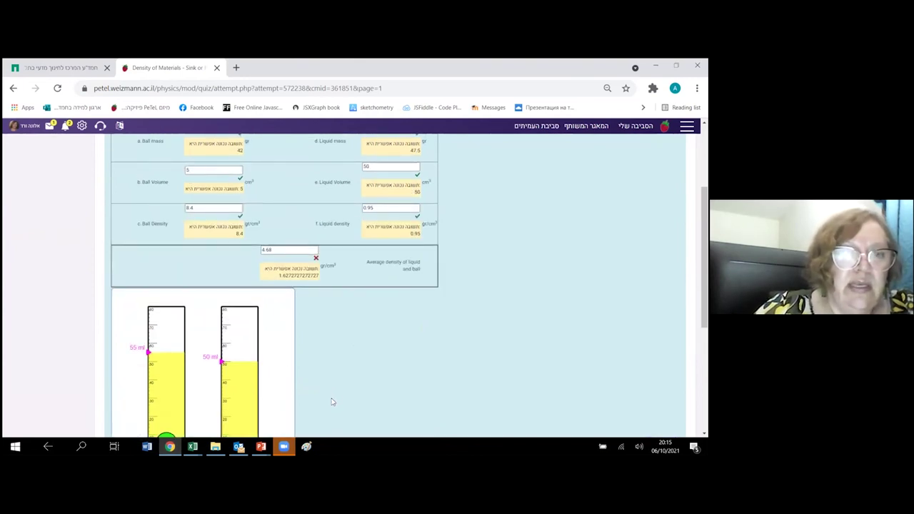
{"action": "scroll", "coordinate": [332, 402], "scroll_direction": "down", "scroll_amount": 1}
{"action": "scroll", "coordinate": [333, 400], "scroll_direction": "up", "scroll_amount": 2}
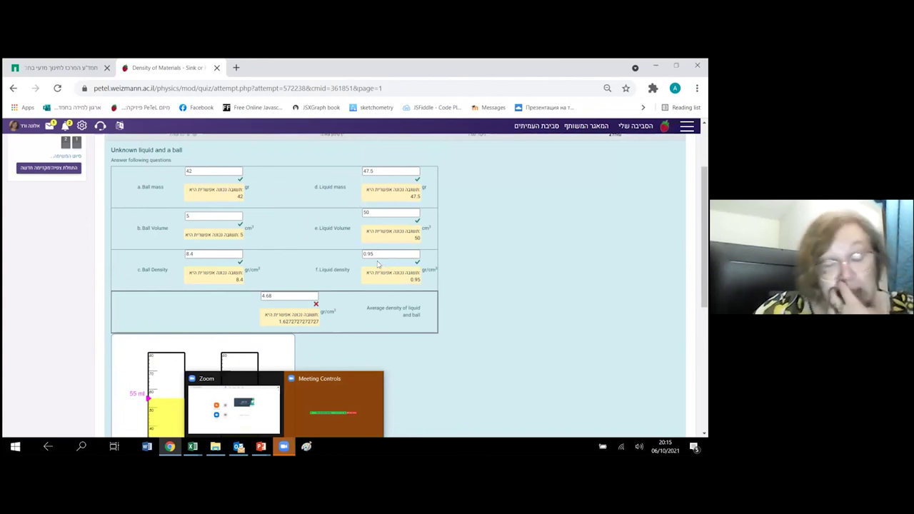
{"action": "scroll", "coordinate": [386, 256], "scroll_direction": "down", "scroll_amount": 5}
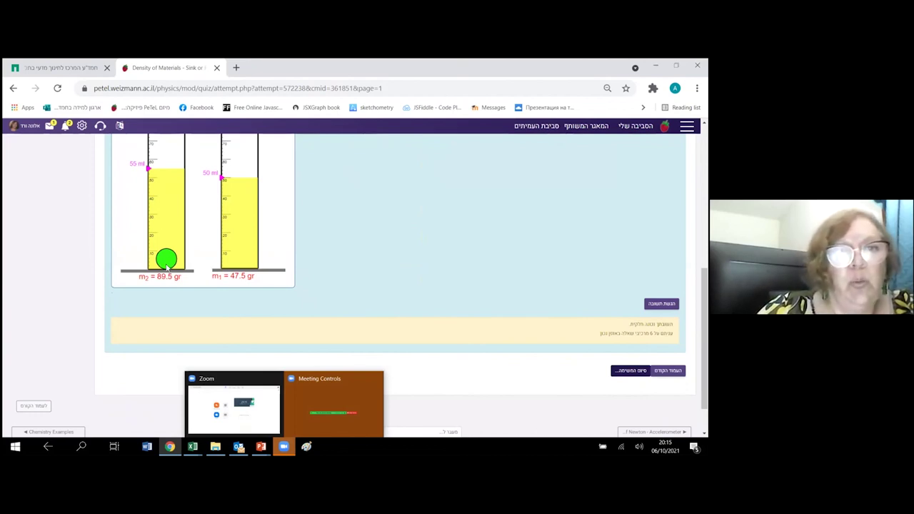
{"action": "scroll", "coordinate": [170, 275], "scroll_direction": "up", "scroll_amount": 3}
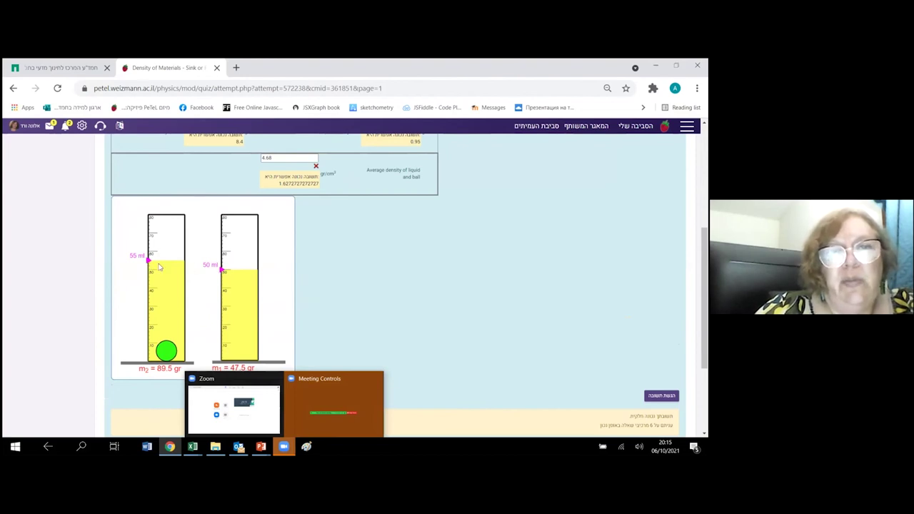
{"action": "scroll", "coordinate": [237, 207], "scroll_direction": "up", "scroll_amount": 5}
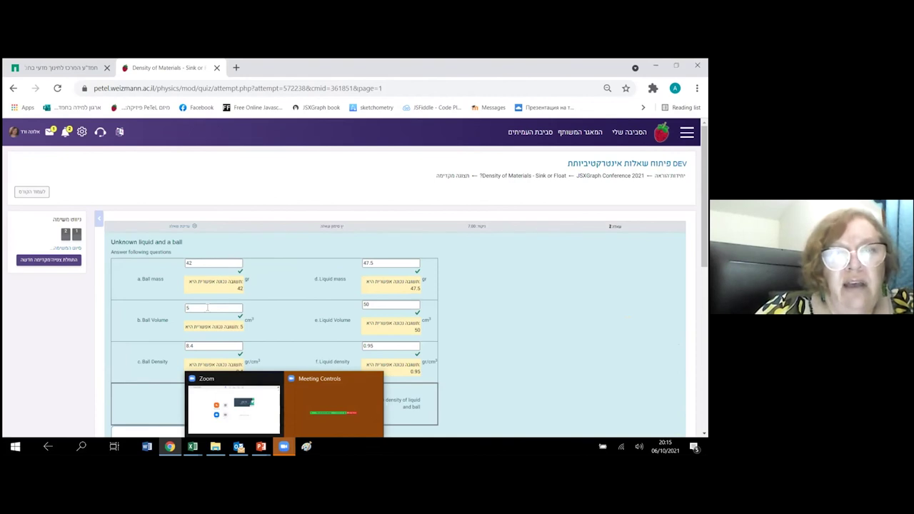
{"action": "scroll", "coordinate": [208, 308], "scroll_direction": "down", "scroll_amount": 5}
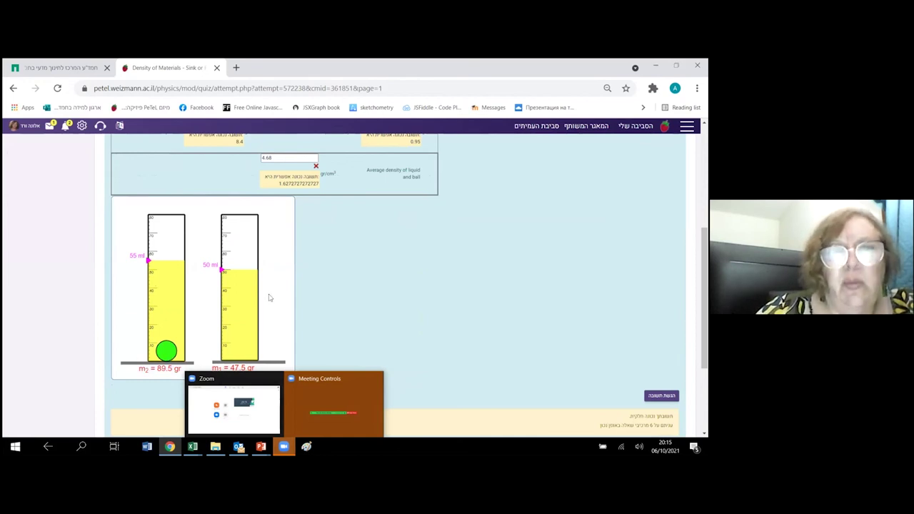
{"action": "scroll", "coordinate": [272, 296], "scroll_direction": "up", "scroll_amount": 3}
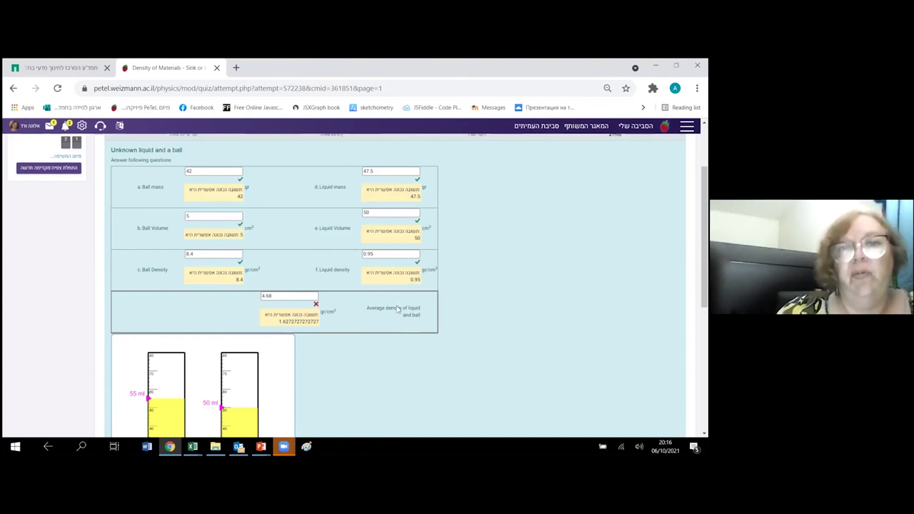
{"action": "scroll", "coordinate": [394, 280], "scroll_direction": "up", "scroll_amount": 2}
{"action": "scroll", "coordinate": [312, 243], "scroll_direction": "down", "scroll_amount": 3}
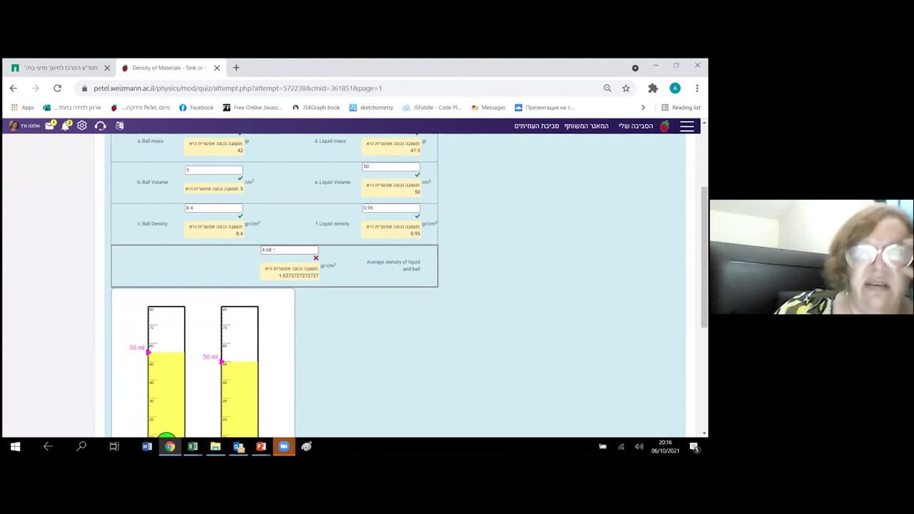
{"action": "scroll", "coordinate": [273, 250], "scroll_direction": "down", "scroll_amount": 2}
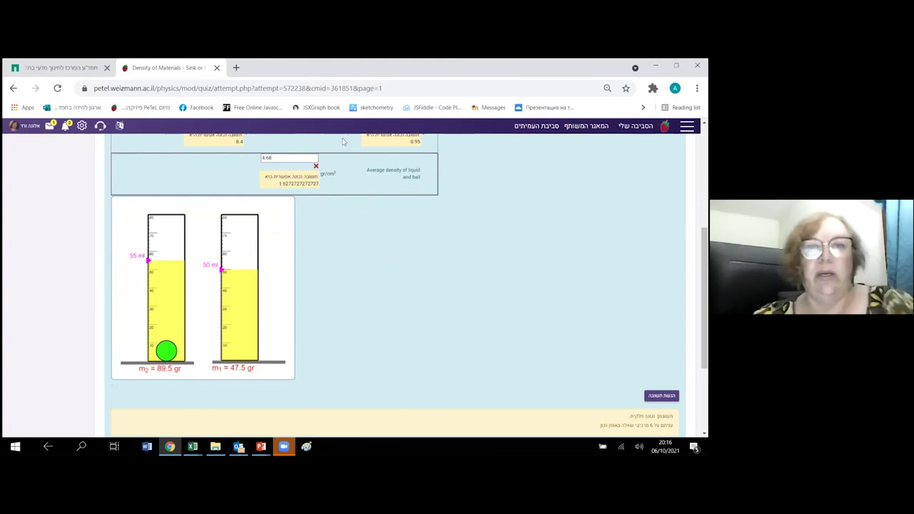
Replace the average density answer 4.68 with 1.63 and resubmit it for grading.
{"action": "left_click", "coordinate": [284, 157]}
{"action": "left_click_drag", "start_coordinate": [284, 157], "coordinate": [225, 162]}
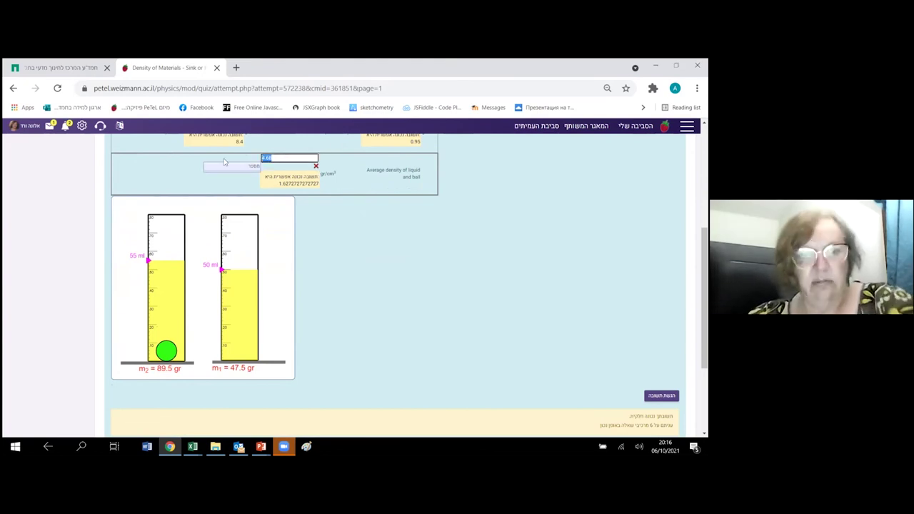
{"action": "type", "text": "1"}
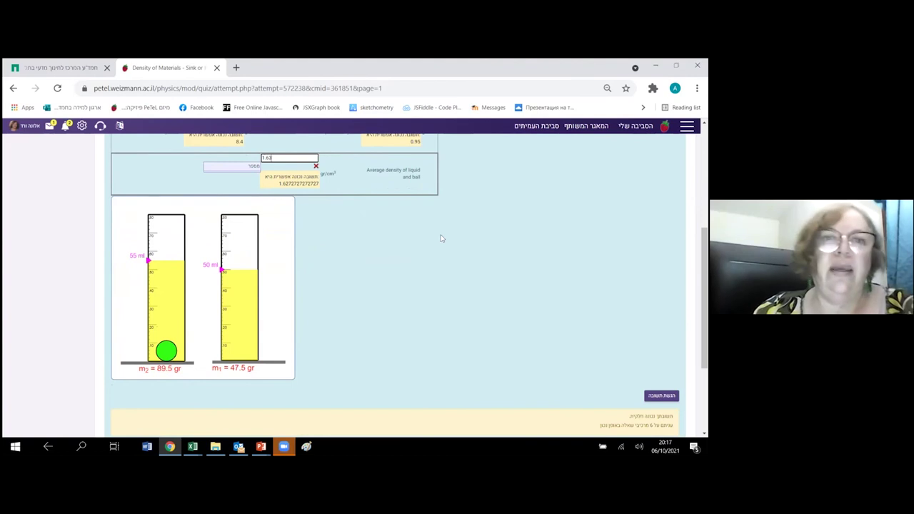
{"action": "key", "text": "Return"}
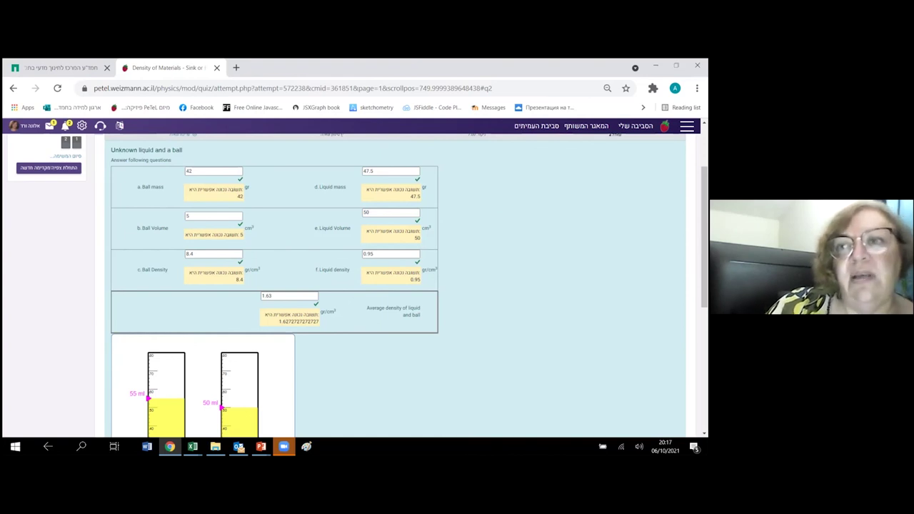
{"action": "scroll", "coordinate": [401, 286], "scroll_direction": "up", "scroll_amount": 3}
Return to JSXGraph Conference 2021 and open the Chemistry Examples quiz's question list for editing.
{"action": "left_click", "coordinate": [611, 176]}
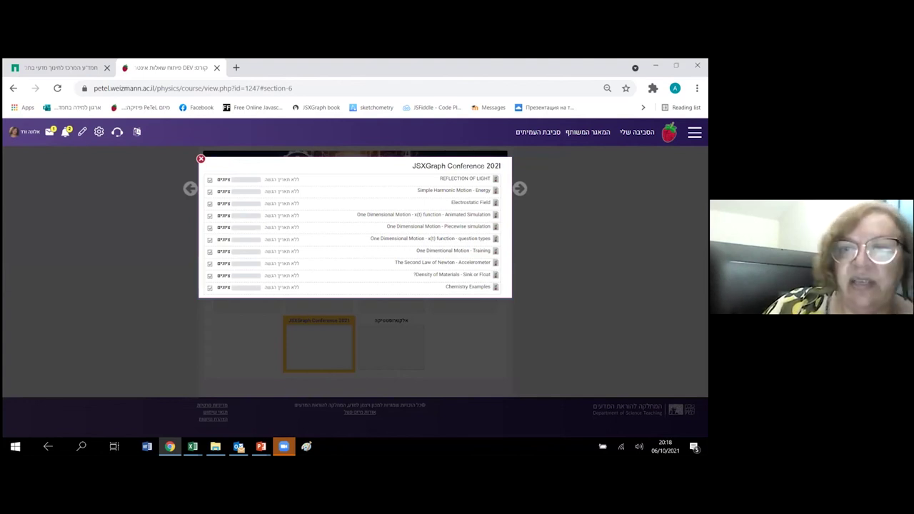
{"action": "left_click", "coordinate": [461, 288]}
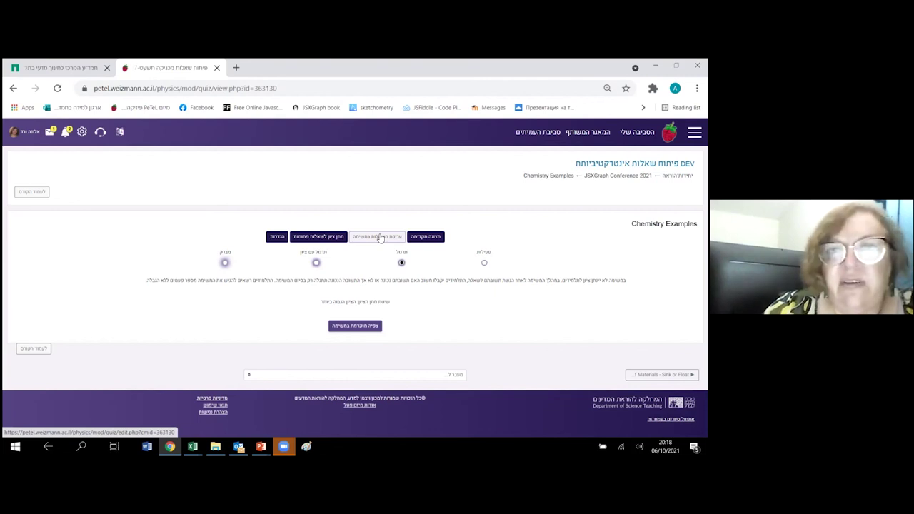
{"action": "left_click", "coordinate": [390, 240]}
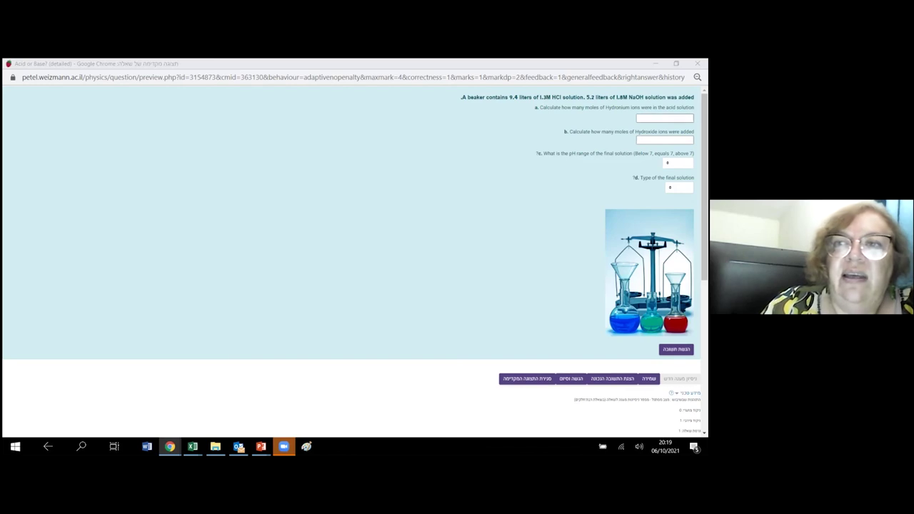
Answer the detailed question with Acid as final solution and pH above 7, then submit.
{"action": "left_click", "coordinate": [664, 118]}
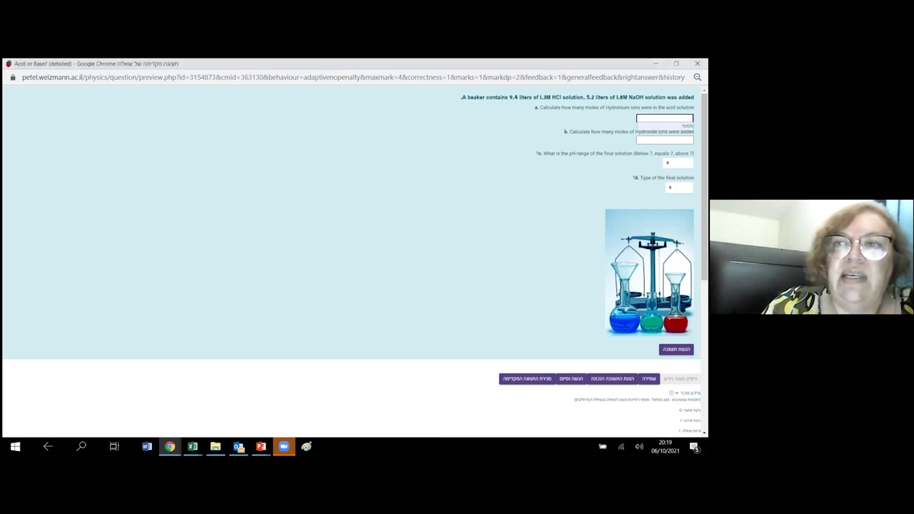
{"action": "left_click", "coordinate": [679, 187]}
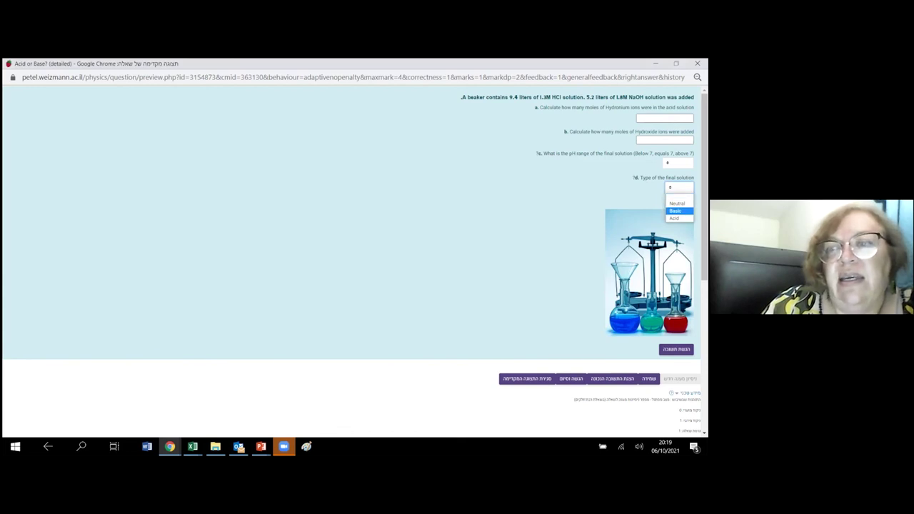
{"action": "left_click", "coordinate": [674, 218]}
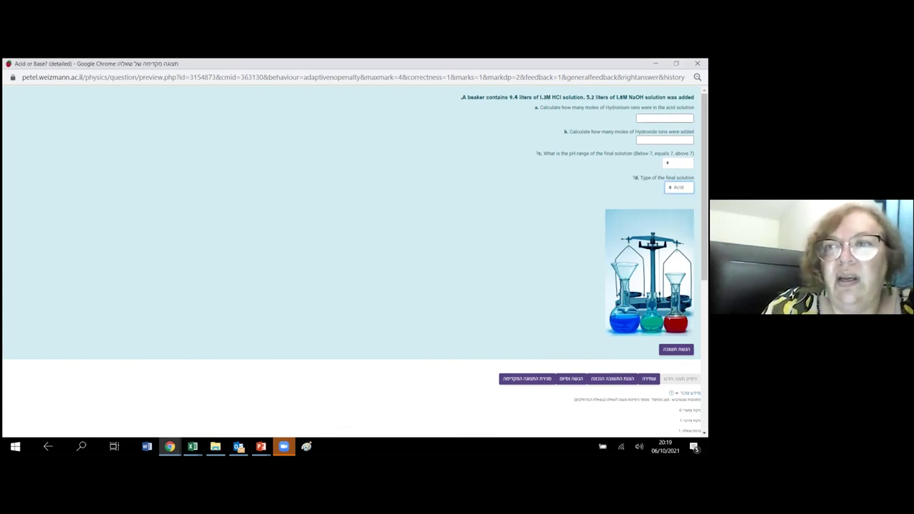
{"action": "left_click", "coordinate": [679, 163]}
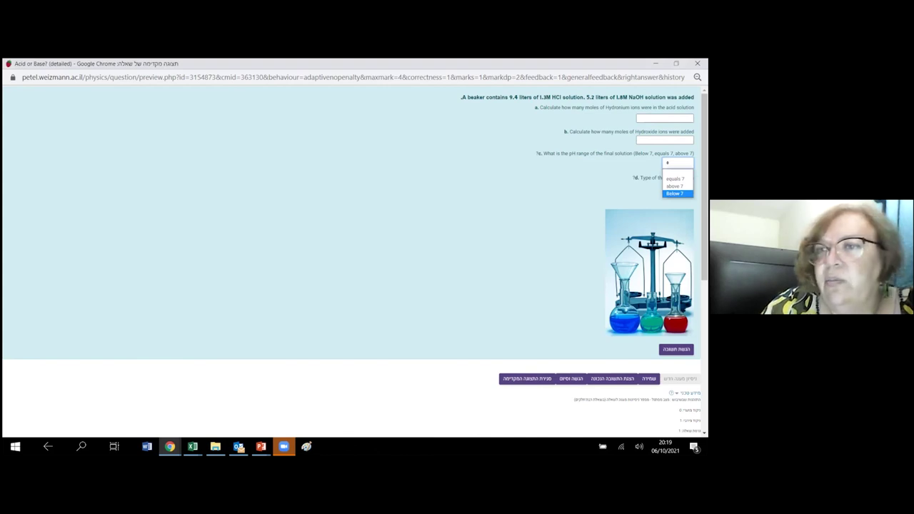
{"action": "left_click", "coordinate": [675, 186]}
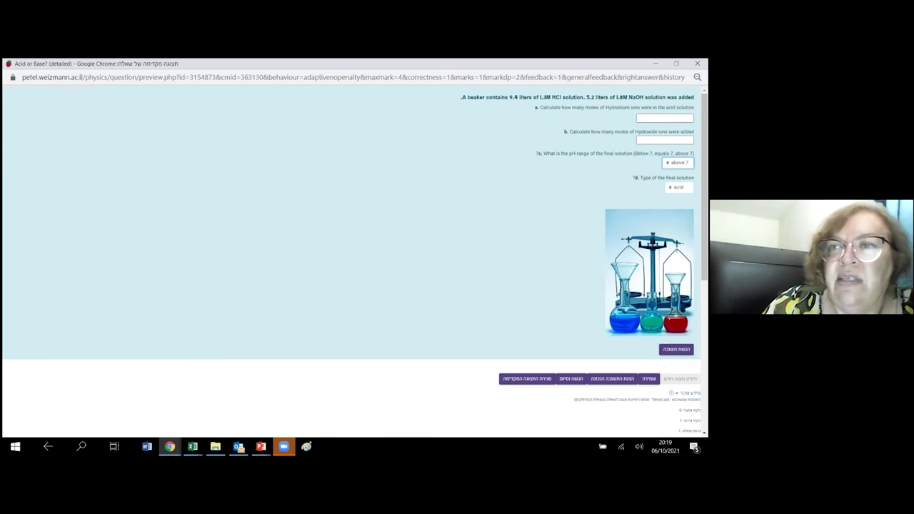
{"action": "left_click", "coordinate": [676, 349]}
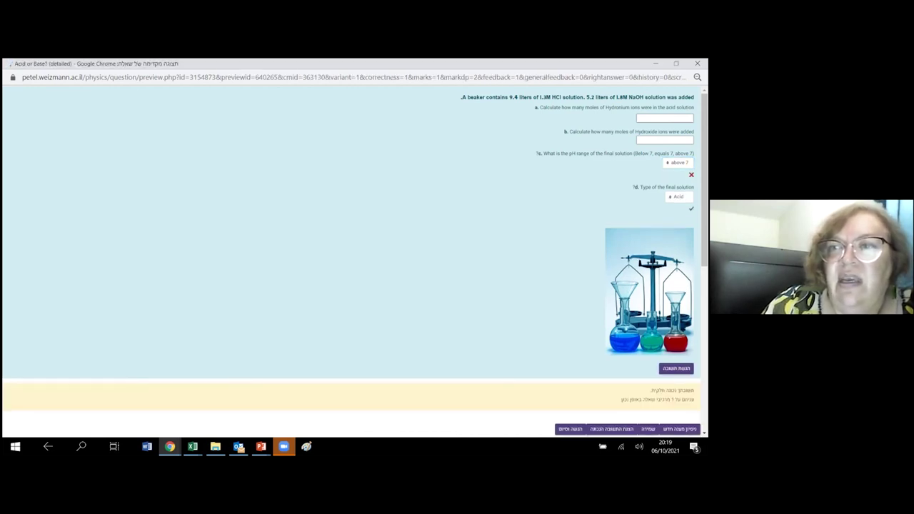
Change the pH range answer to Below 7 and resubmit for grading.
{"action": "left_click", "coordinate": [678, 163]}
{"action": "left_click", "coordinate": [675, 194]}
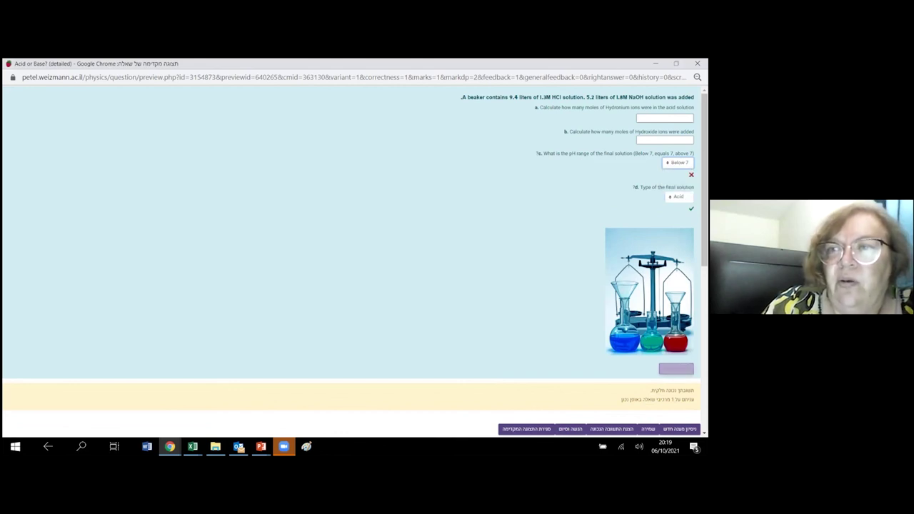
{"action": "left_click", "coordinate": [676, 369]}
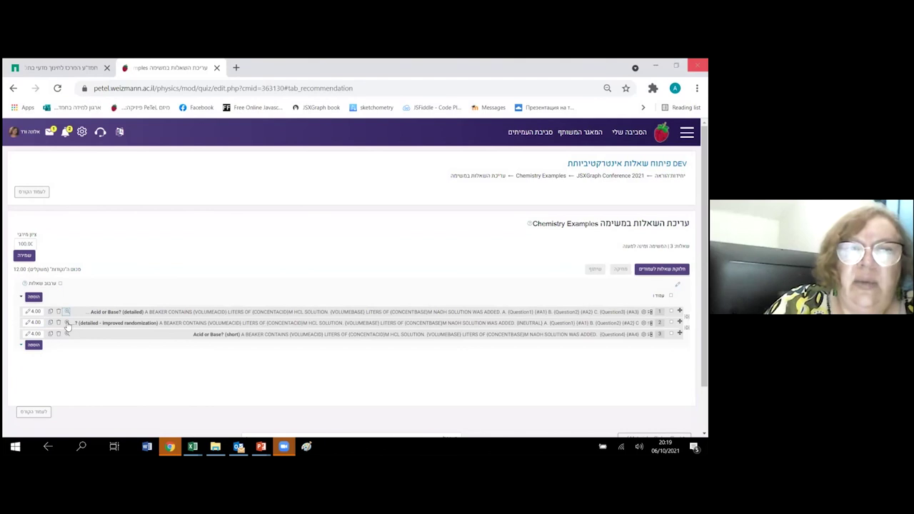
In the short Acid or Base? preview, submit Basic as the final solution type, then close it.
{"action": "left_click", "coordinate": [68, 322]}
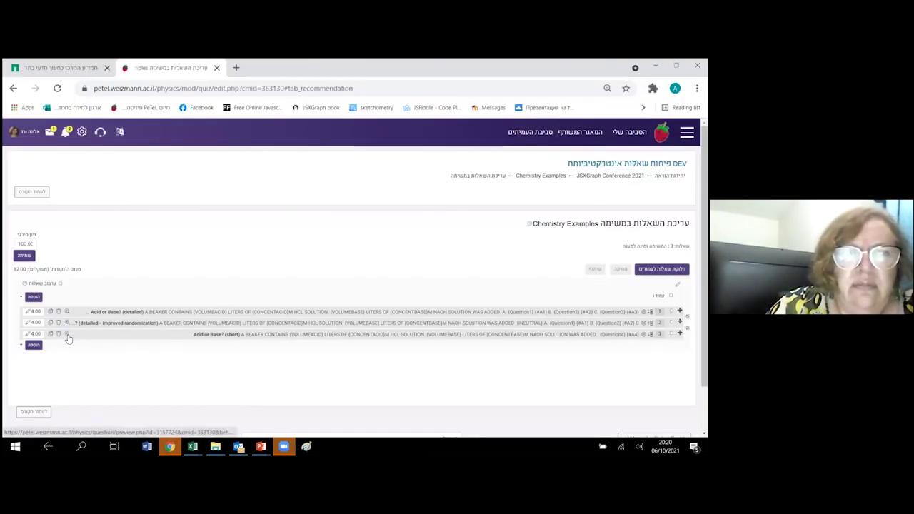
{"action": "left_click", "coordinate": [66, 334]}
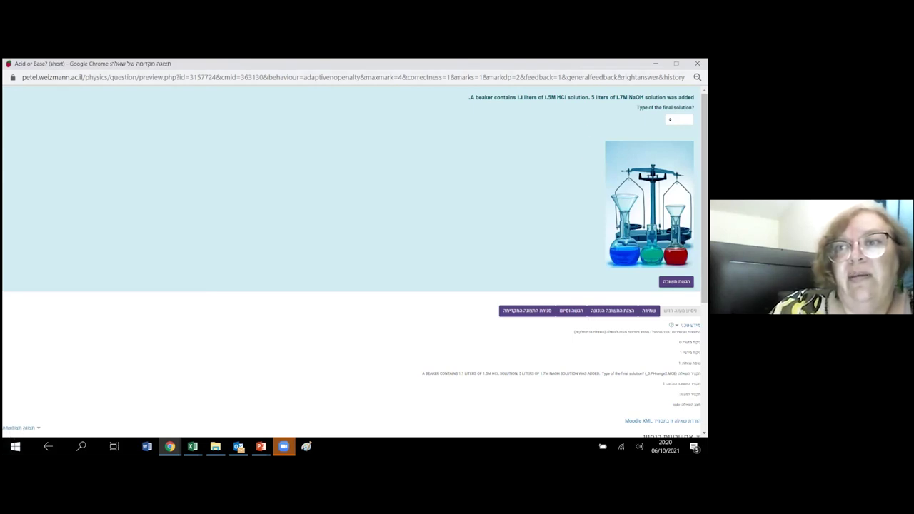
{"action": "left_click", "coordinate": [679, 119]}
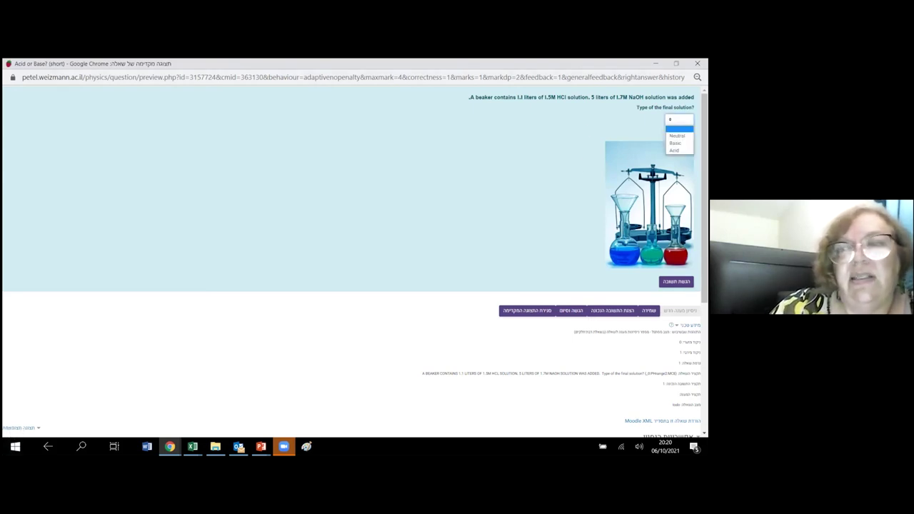
{"action": "left_click", "coordinate": [675, 143]}
{"action": "left_click", "coordinate": [677, 282]}
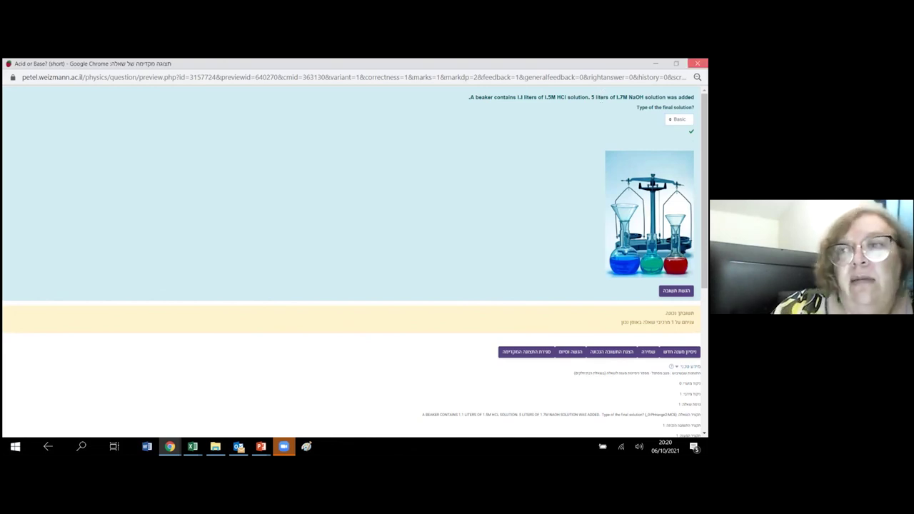
{"action": "left_click", "coordinate": [697, 63]}
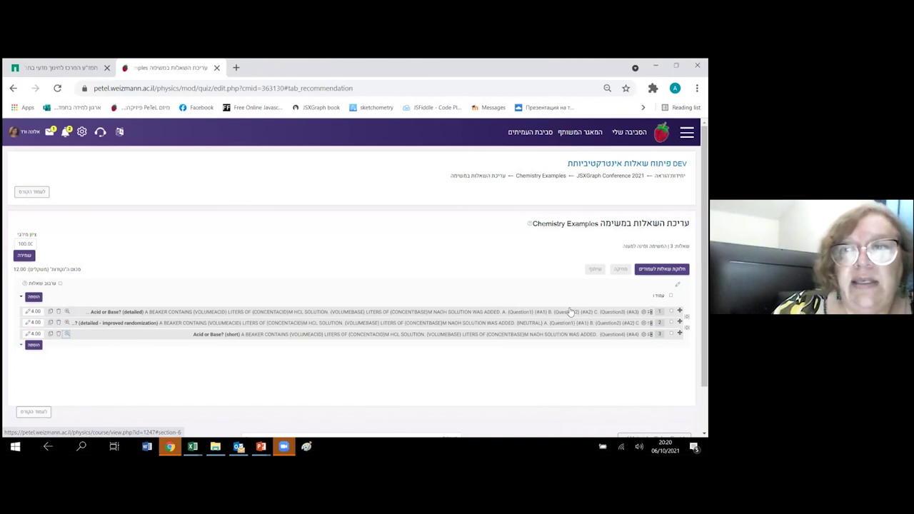
Go back to the JSXGraph Conference 2021 course page via its breadcrumb link.
{"action": "left_click", "coordinate": [603, 176]}
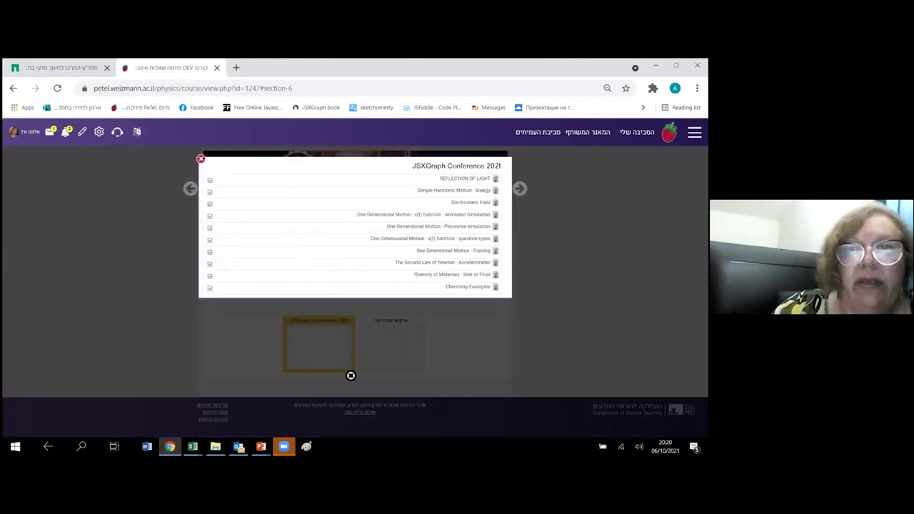